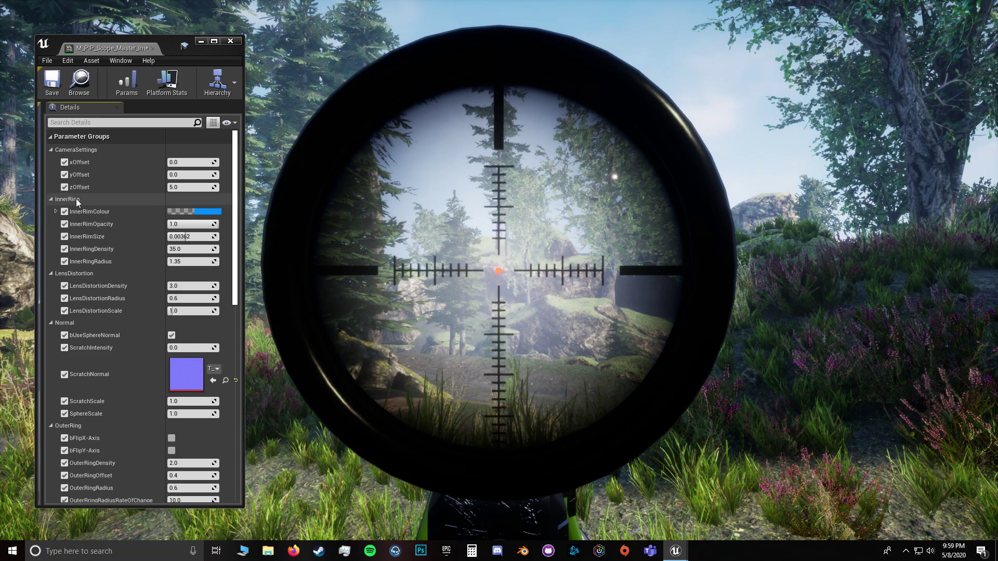
Step: Look around through the scope, lower InnerRingRadius to about 1.10 and raise InnerRingDensity to about 193
{"action": "left_click", "coordinate": [507, 254]}
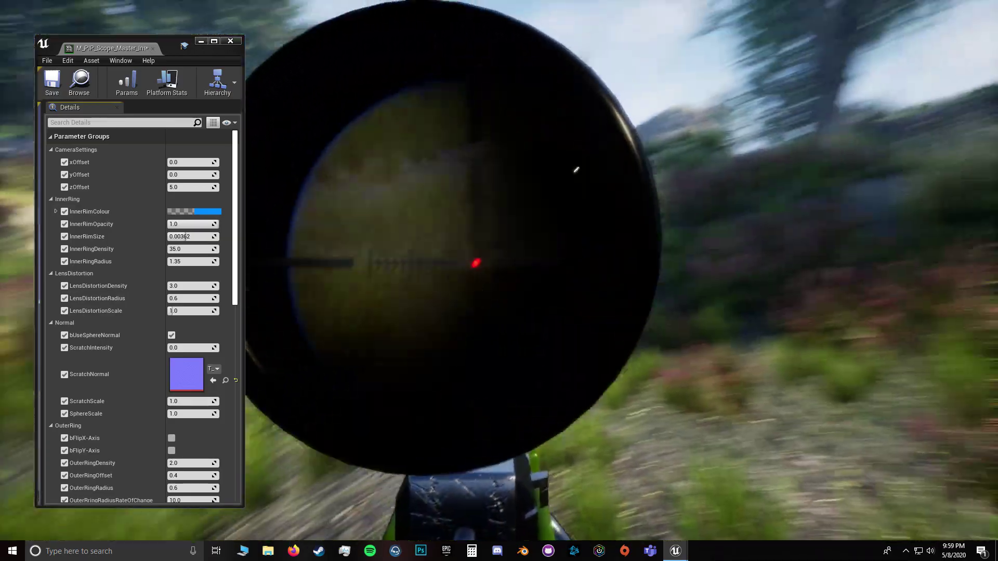
{"action": "key", "text": "shift+F1"}
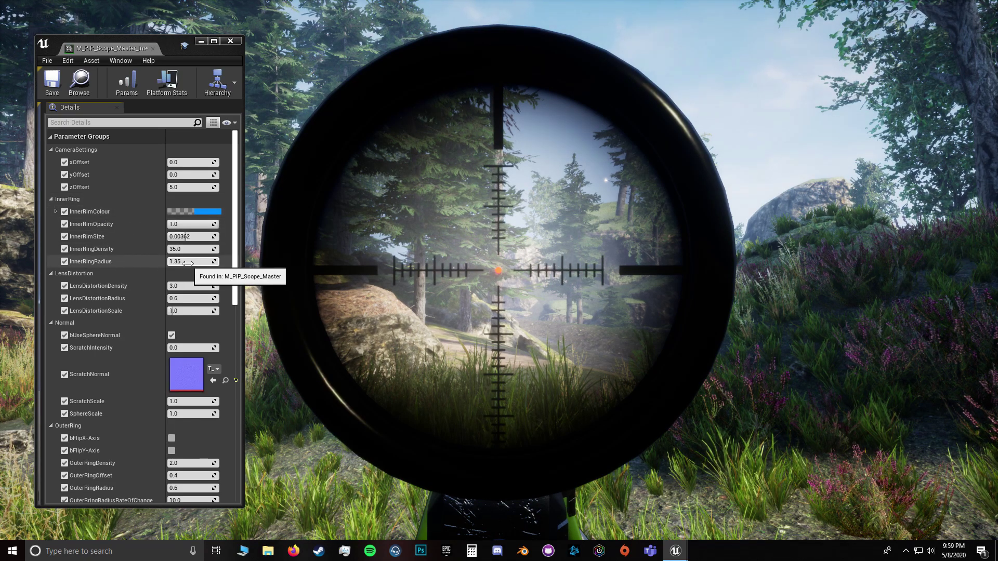
{"action": "mouse_move", "coordinate": [211, 262]}
{"action": "left_mouse_down"}
{"action": "mouse_move", "coordinate": [192, 261]}
{"action": "mouse_move", "coordinate": [220, 261]}
{"action": "left_mouse_up"}
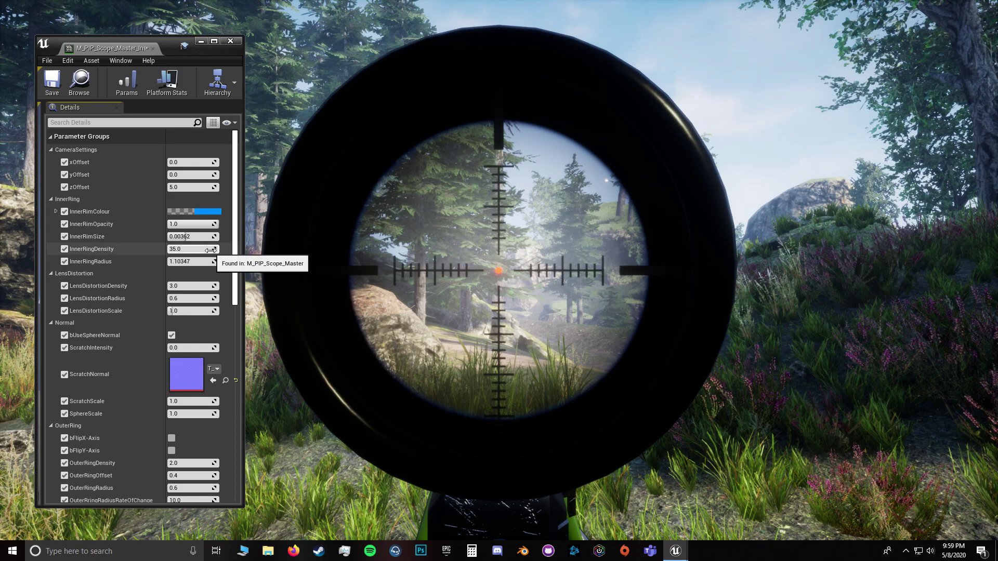
{"action": "left_click_drag", "start_coordinate": [210, 251], "coordinate": [250, 250]}
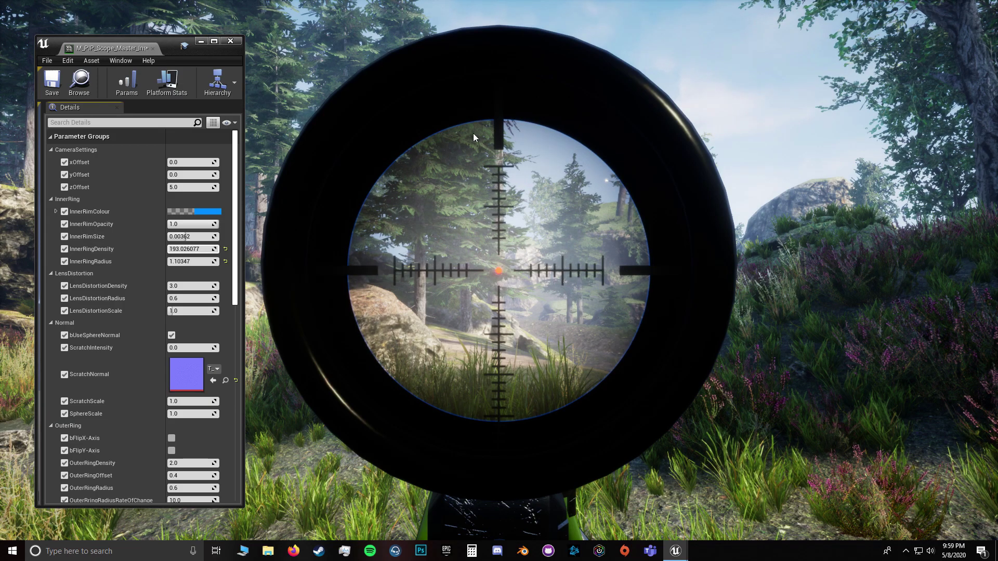
Step: Reset InnerRingDensity to its default and raise InnerRimSize to about 0.0063
{"action": "left_click", "coordinate": [226, 249]}
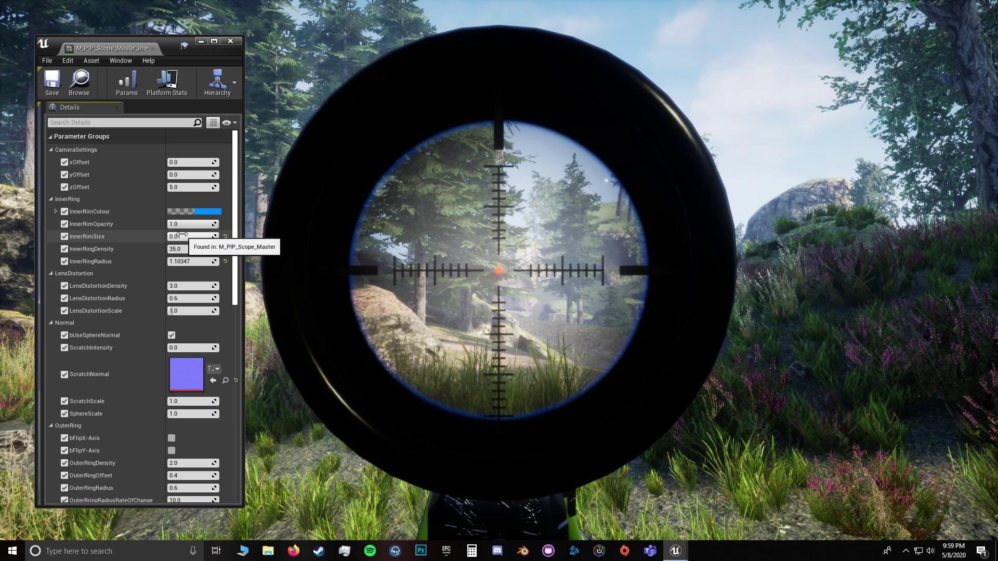
{"action": "left_click_drag", "start_coordinate": [210, 236], "coordinate": [171, 224]}
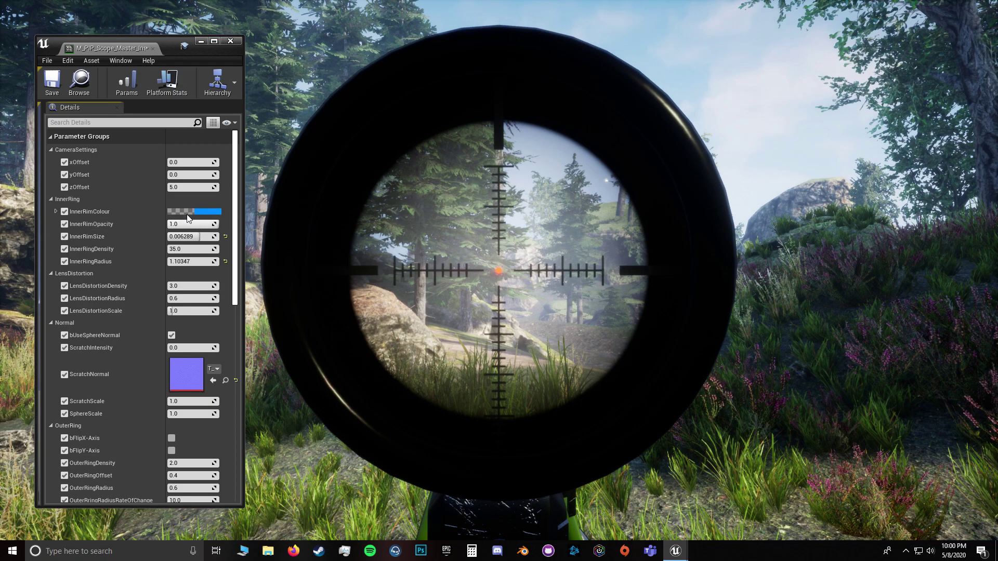
Step: Try a different InnerRimColour and discard it, and reset InnerRingRadius and InnerRimSize to their defaults
{"action": "left_click", "coordinate": [194, 212]}
{"action": "mouse_move", "coordinate": [282, 317]}
{"action": "left_mouse_down"}
{"action": "mouse_move", "coordinate": [211, 343]}
{"action": "mouse_move", "coordinate": [282, 352]}
{"action": "mouse_move", "coordinate": [301, 340]}
{"action": "left_mouse_up"}
{"action": "left_click", "coordinate": [396, 465]}
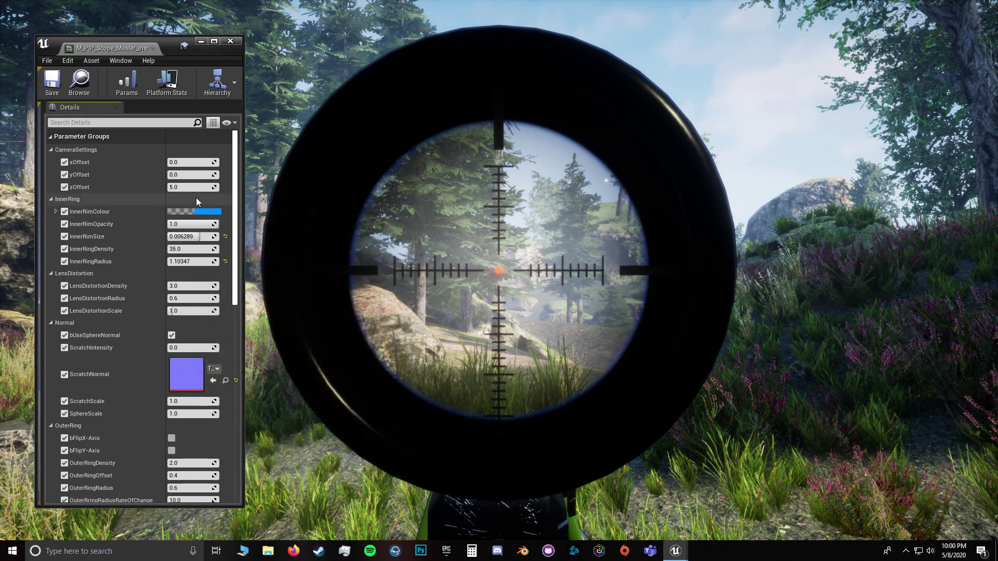
{"action": "left_click", "coordinate": [225, 261]}
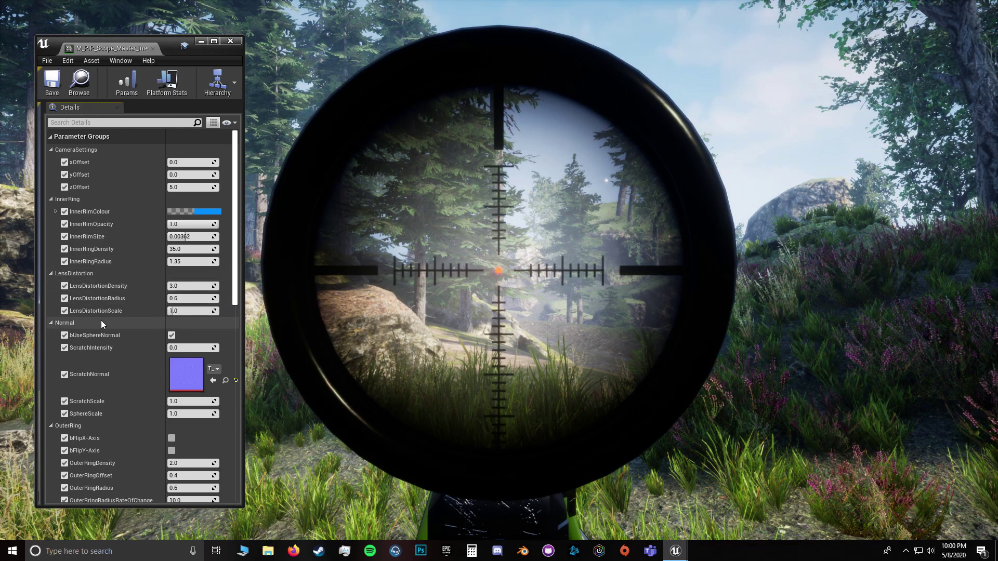
Step: Lower the rifle and aim through the scope again to examine the lens in the running game
{"action": "left_click", "coordinate": [460, 257]}
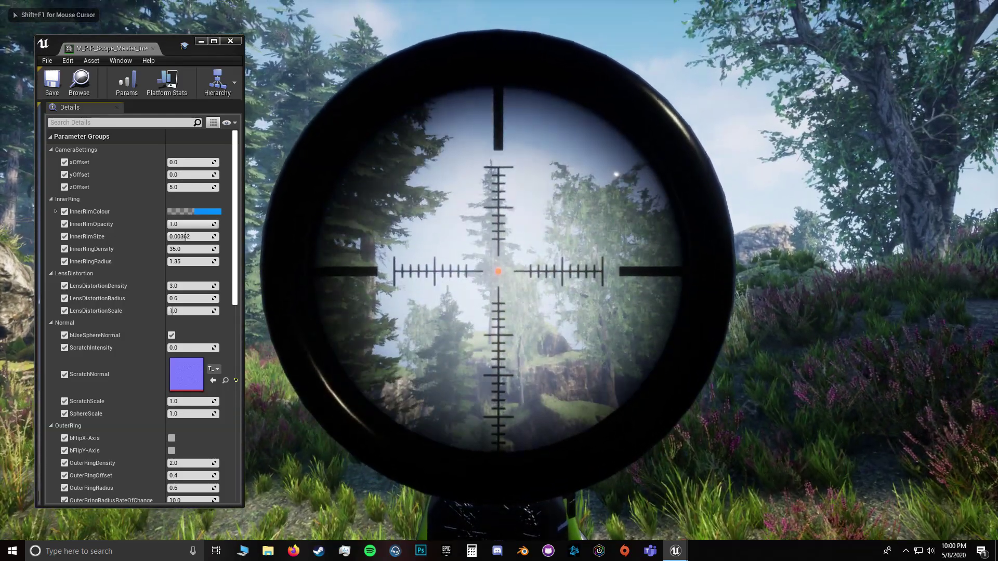
{"action": "right_click", "coordinate": [498, 271]}
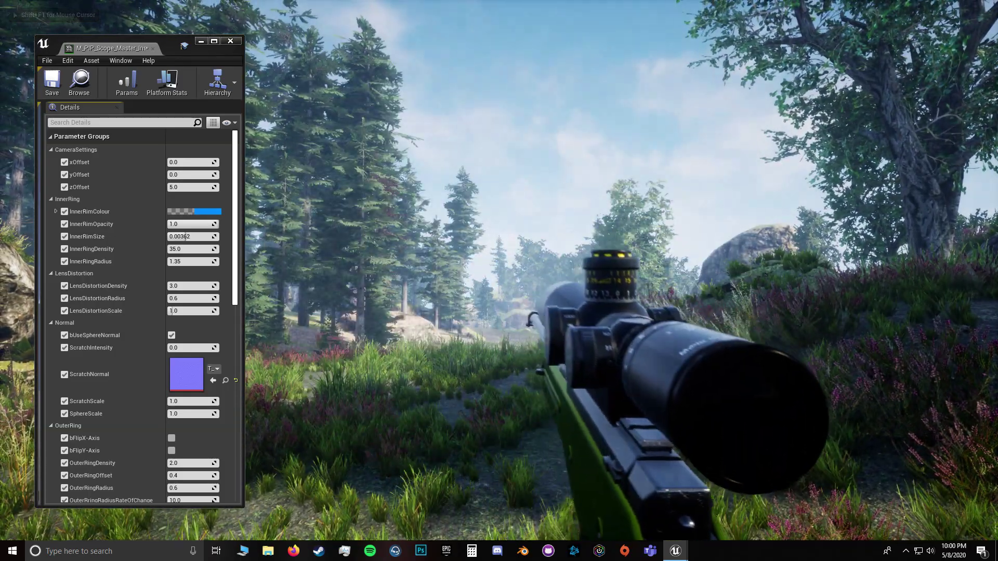
{"action": "right_click", "coordinate": [498, 271]}
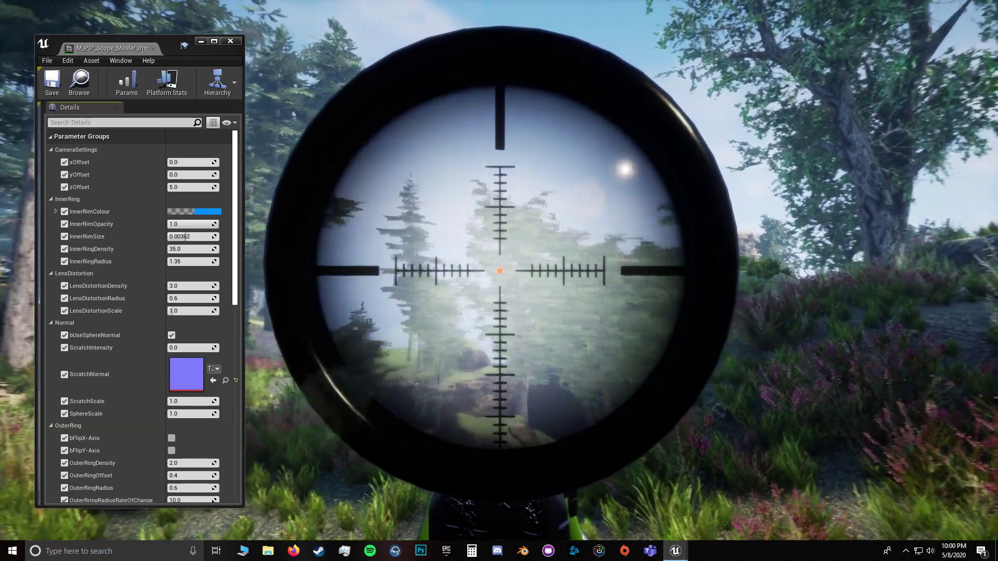
Step: Set LensDistortionRadius to about 0.35 and LensDistortionDensity to about 19.22, checking the distortion through the scope
{"action": "key", "text": "shift+F1"}
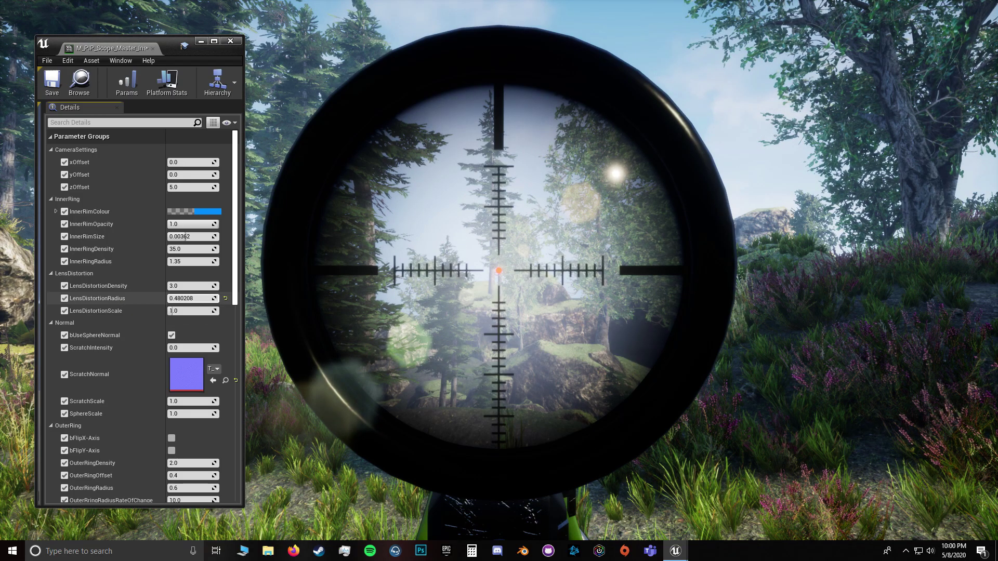
{"action": "left_click_drag", "start_coordinate": [209, 298], "coordinate": [208, 299]}
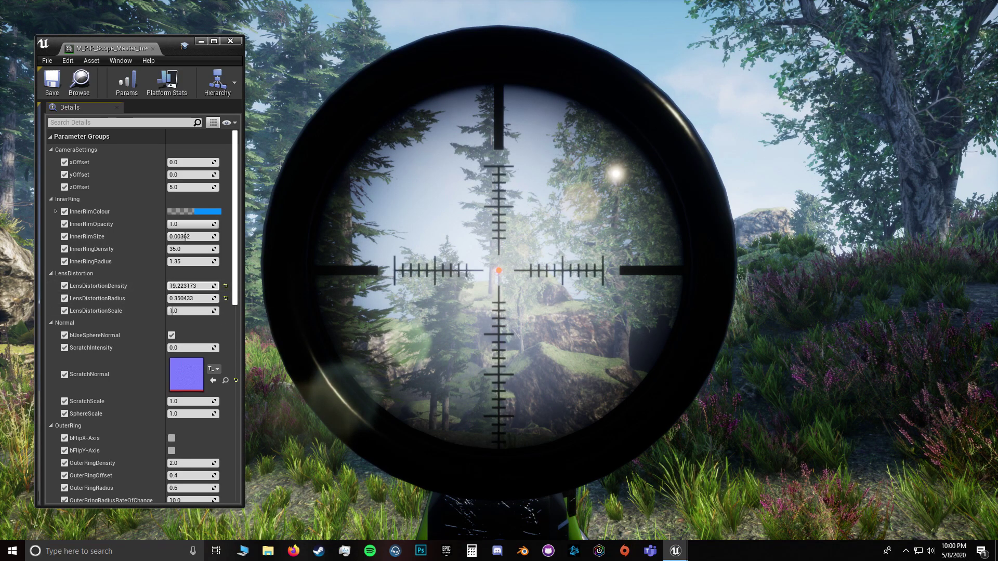
{"action": "left_click", "coordinate": [489, 253]}
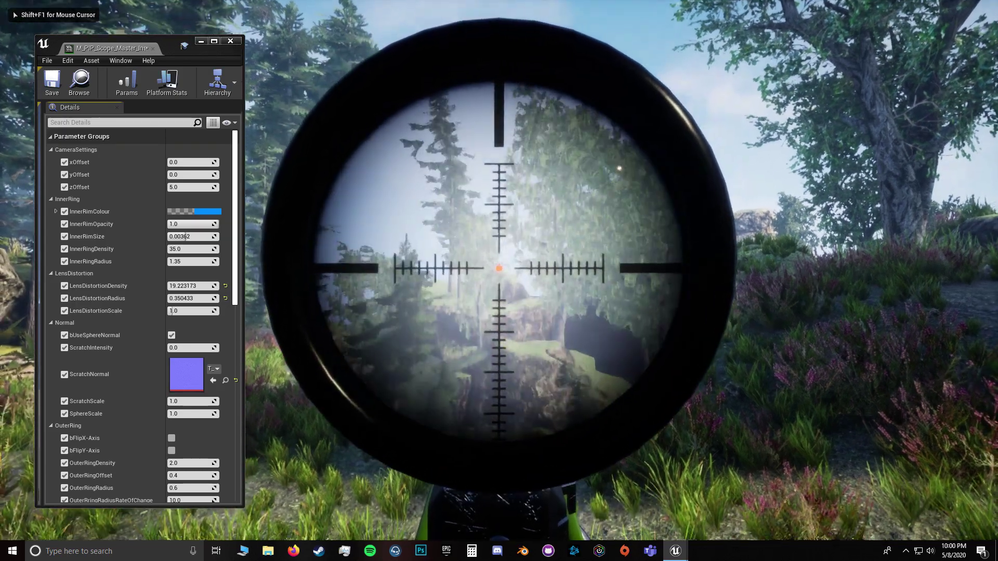
{"action": "key", "text": "shift+F1"}
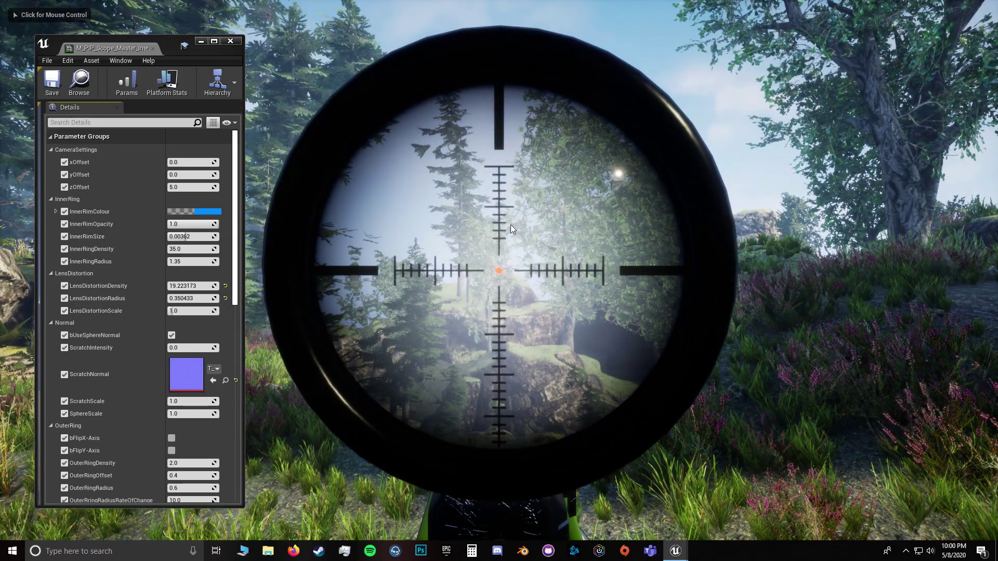
{"action": "left_click", "coordinate": [467, 260]}
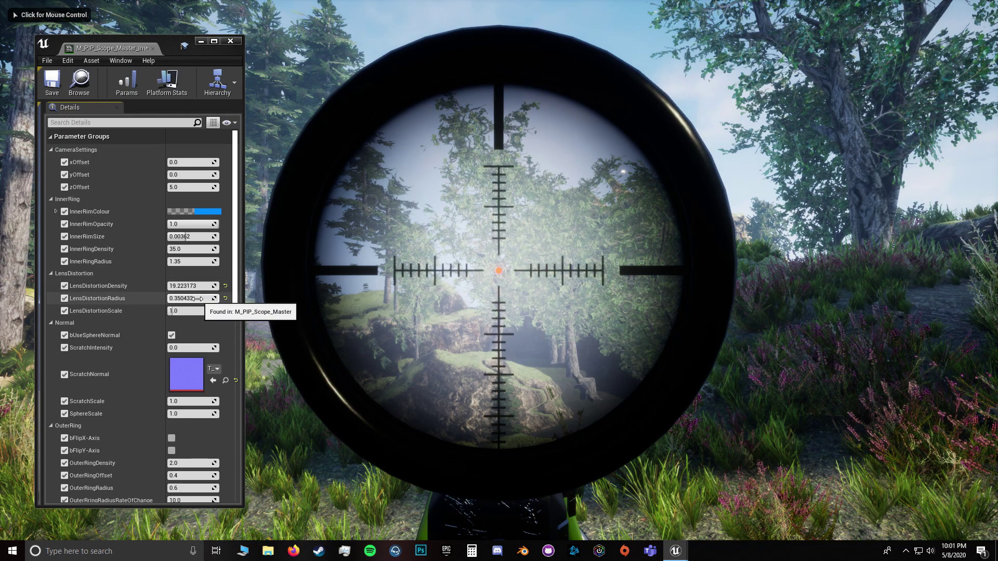
Step: Raise LensDistortionRadius to about 0.61 and check the view through the scope
{"action": "left_click_drag", "start_coordinate": [201, 298], "coordinate": [229, 298]}
{"action": "left_click", "coordinate": [364, 291]}
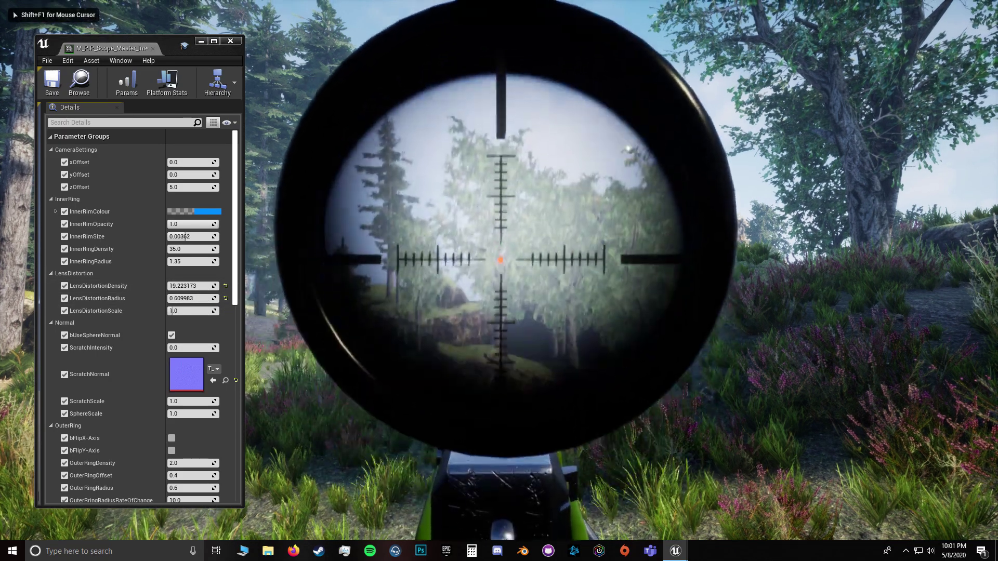
{"action": "key", "text": "shift+F1"}
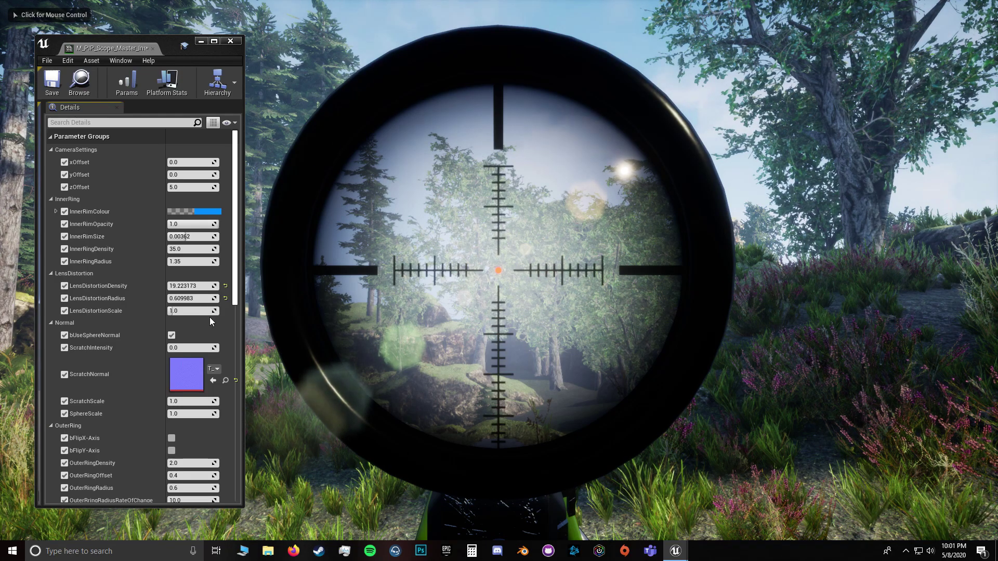
Step: Lower LensDistortionRadius to about 0.45 and look around through the scope
{"action": "left_click_drag", "start_coordinate": [214, 298], "coordinate": [206, 298]}
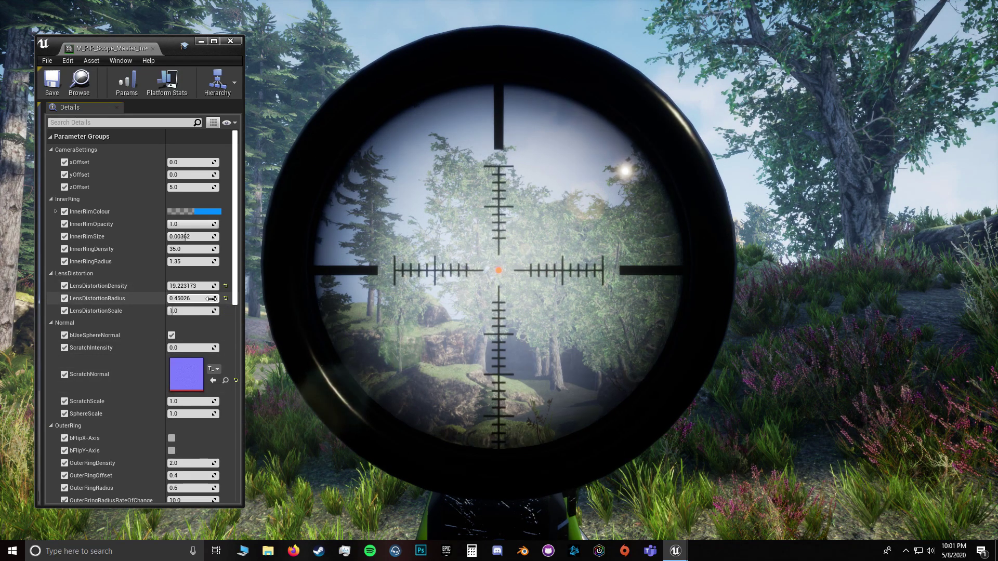
{"action": "left_click", "coordinate": [371, 281]}
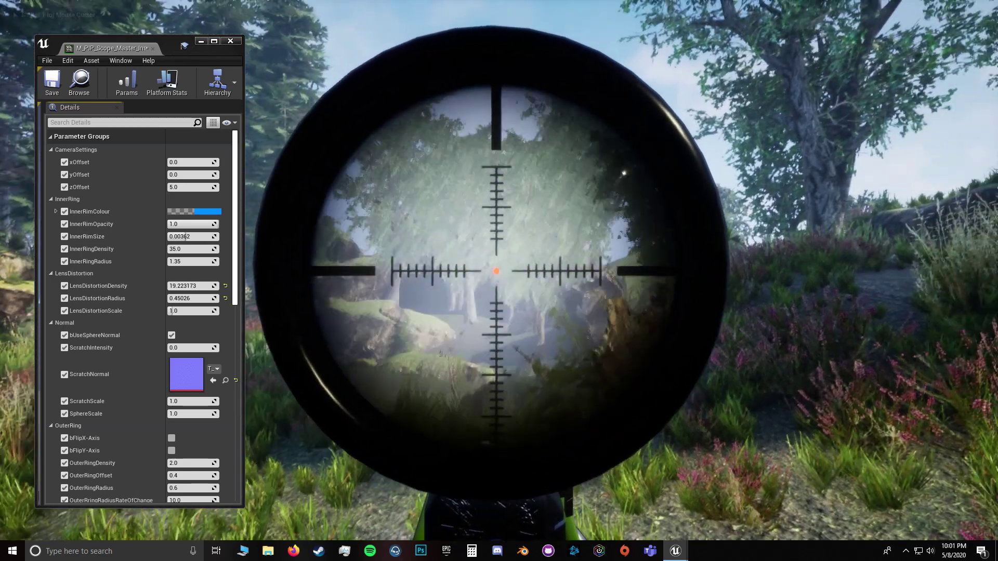
{"action": "key", "text": "shift+F1"}
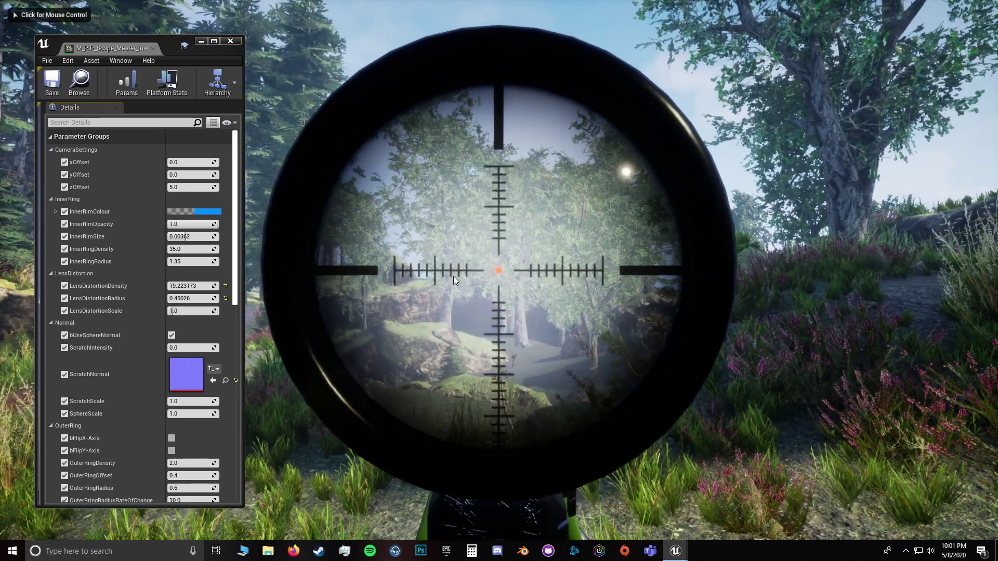
Step: Reset LensDistortionDensity and LensDistortionRadius to their defaults and return to the game view
{"action": "left_click", "coordinate": [226, 286]}
{"action": "left_click", "coordinate": [226, 298]}
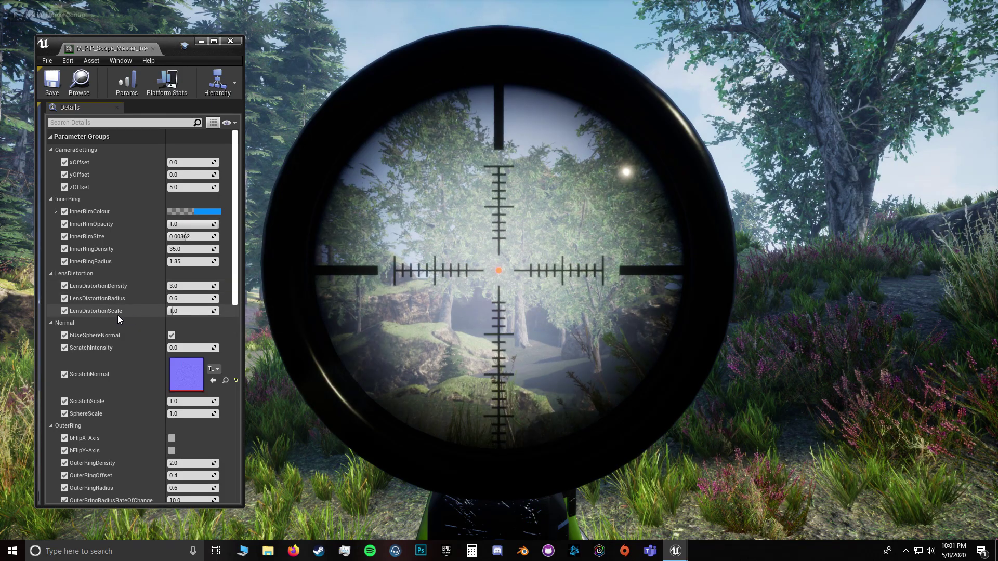
{"action": "left_click", "coordinate": [335, 297]}
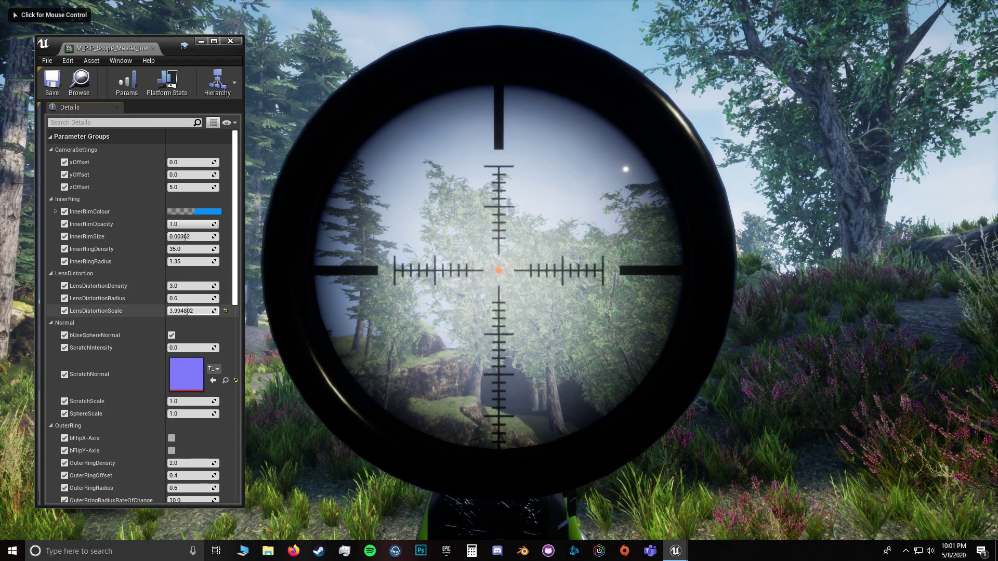
Step: Raise LensDistortionScale to 10 and look around through the scope to judge the distortion
{"action": "left_click_drag", "start_coordinate": [187, 311], "coordinate": [186, 311]}
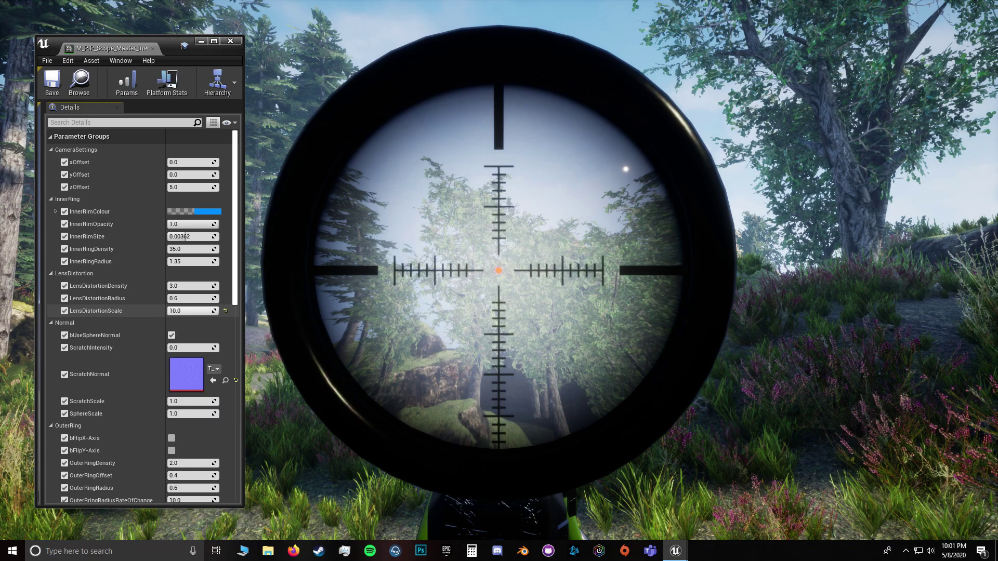
{"action": "left_click", "coordinate": [470, 287]}
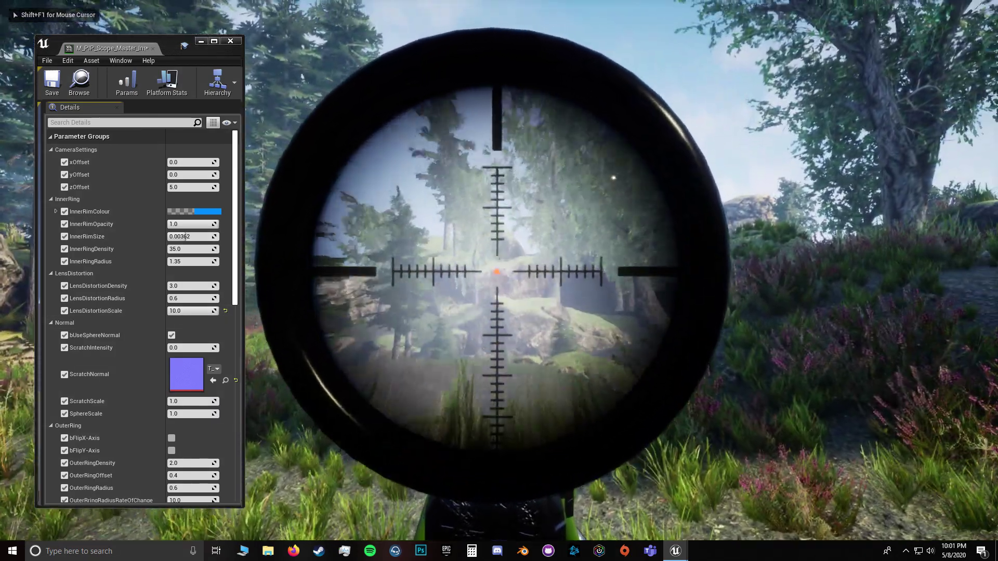
{"action": "key", "text": "shift+F1"}
Step: Reset LensDistortionScale to its default and check the view through the scope
{"action": "left_click", "coordinate": [225, 310]}
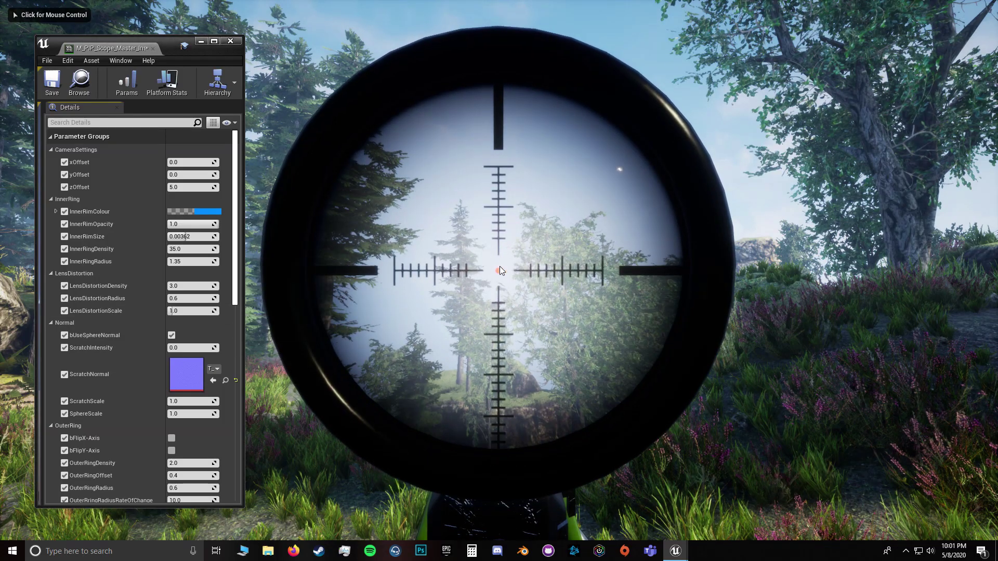
{"action": "left_click", "coordinate": [494, 267]}
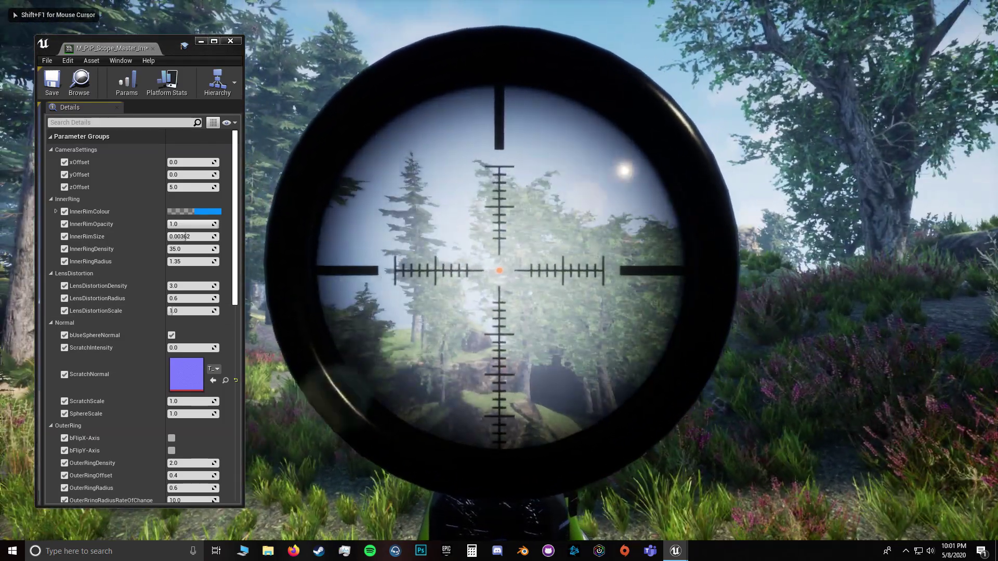
{"action": "key", "text": "shift+F1"}
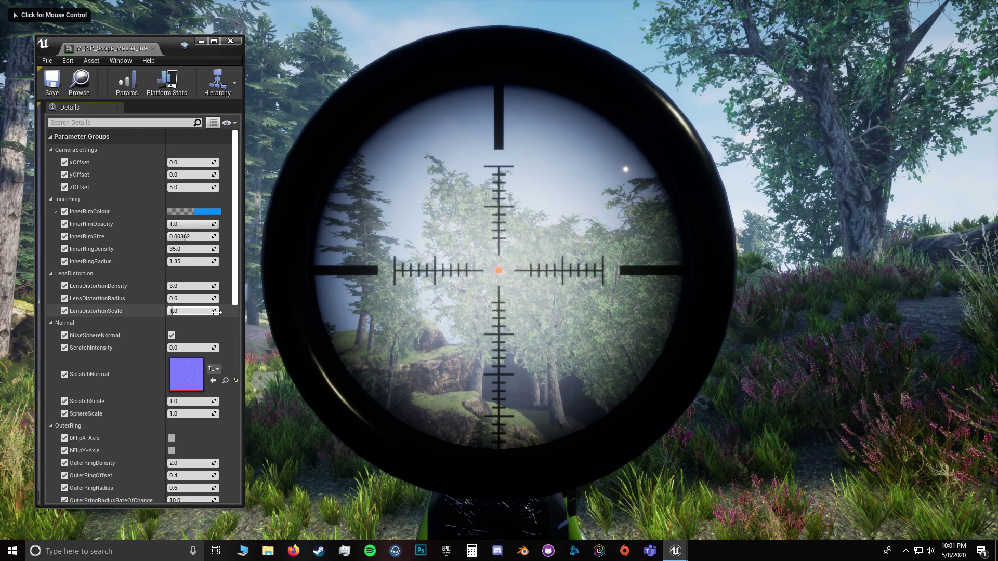
Step: Lower LensDistortionScale to 0 and look around through the scope without distortion
{"action": "left_click_drag", "start_coordinate": [215, 311], "coordinate": [187, 311]}
{"action": "left_click", "coordinate": [381, 290]}
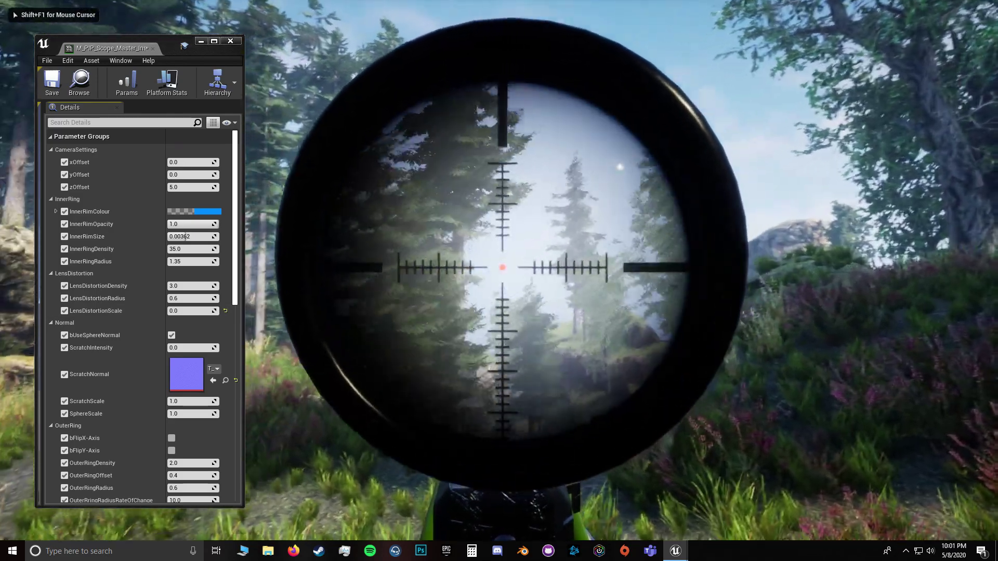
{"action": "key", "text": "shift+F1"}
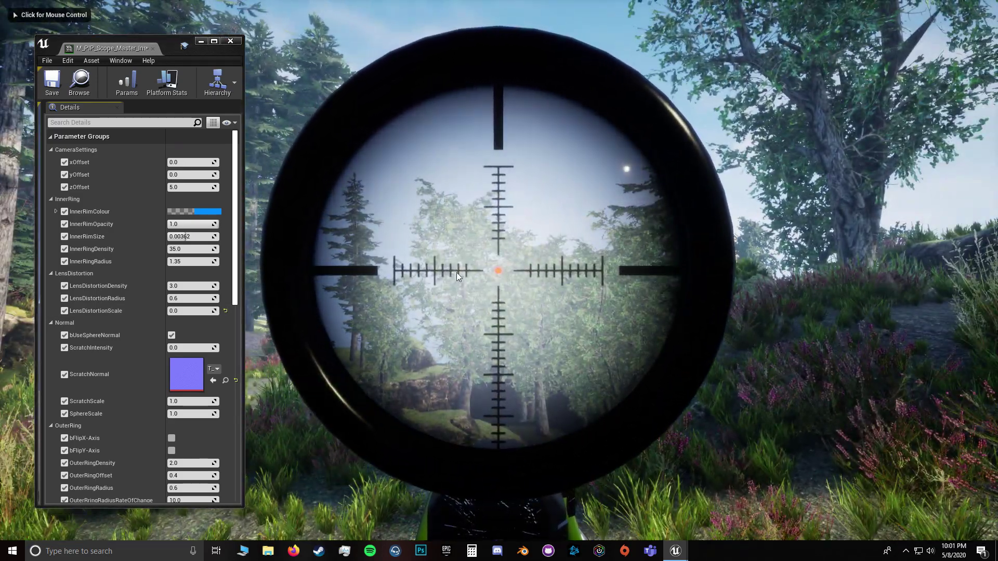
Step: Restore the default LensDistortionScale and compare the view through the scope
{"action": "left_click", "coordinate": [225, 311]}
{"action": "left_click", "coordinate": [291, 312]}
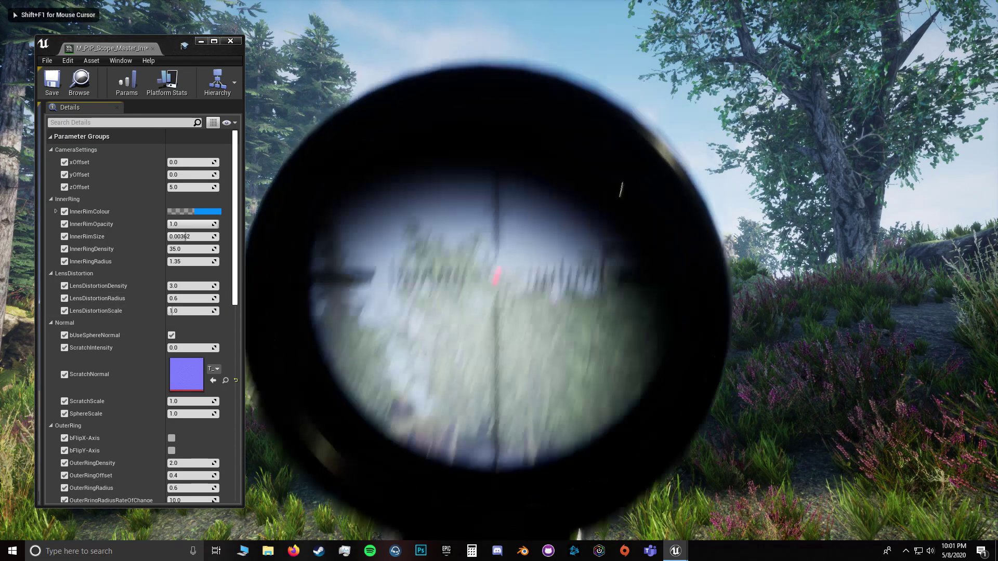
{"action": "key", "text": "shift+F1"}
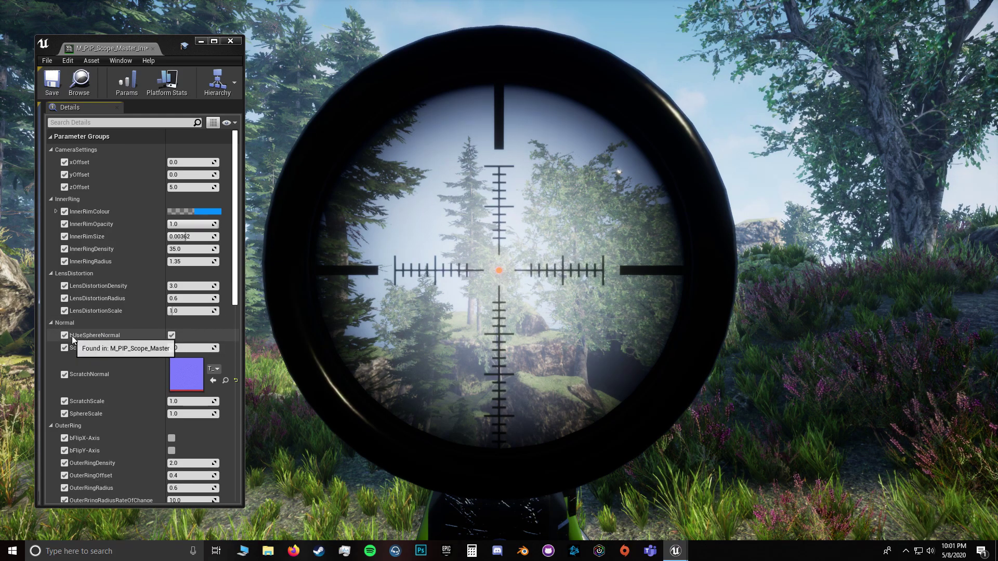
Step: Toggle the bUseSphereNormal option and examine the scope lens with the rifle lowered in the game view
{"action": "left_click", "coordinate": [172, 335]}
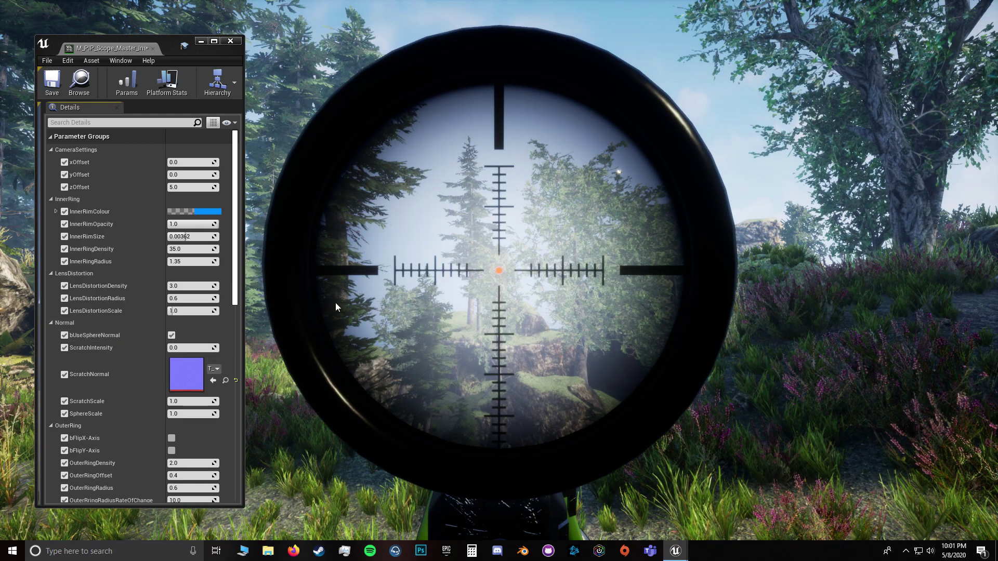
{"action": "left_click", "coordinate": [500, 274]}
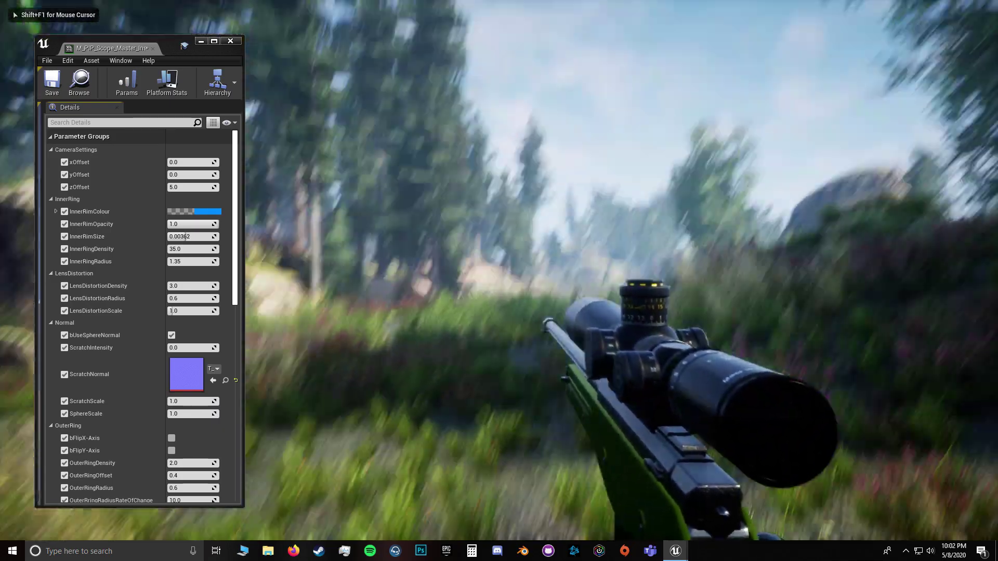
{"action": "key", "text": "shift+F1"}
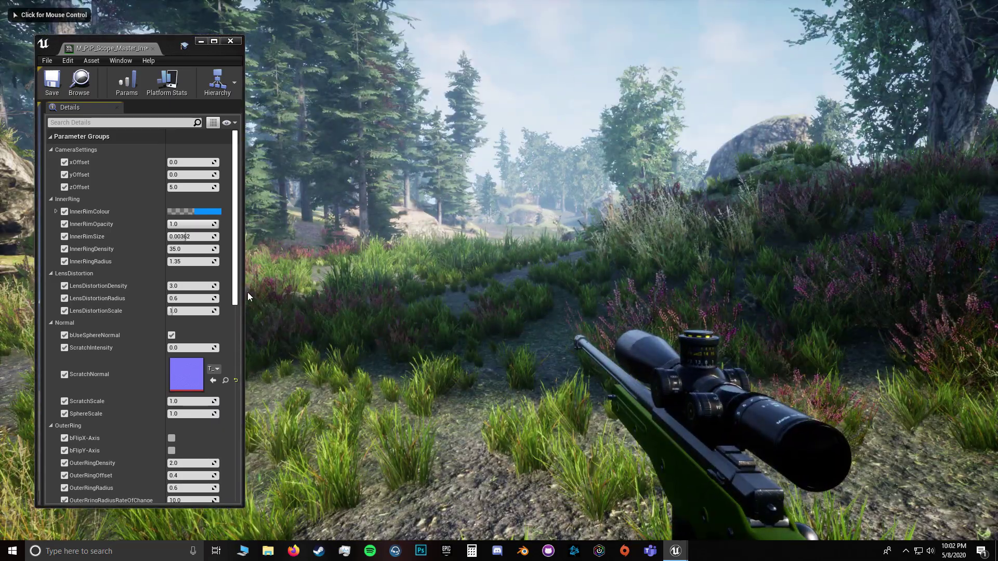
Step: Widen the material instance window and its preview area, and examine the scope plane from different angles
{"action": "left_click_drag", "start_coordinate": [243, 288], "coordinate": [635, 288]}
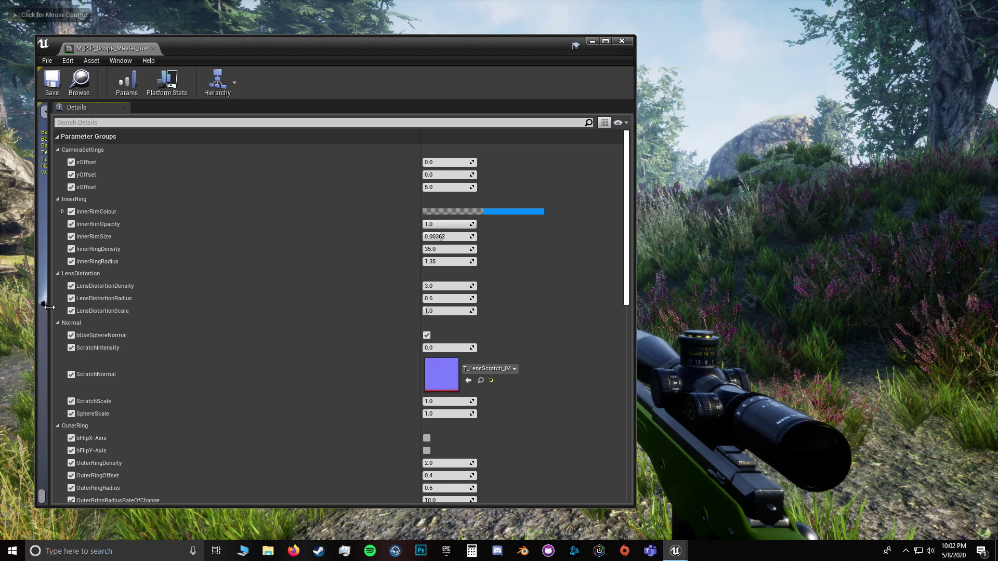
{"action": "left_click_drag", "start_coordinate": [86, 308], "coordinate": [448, 307]}
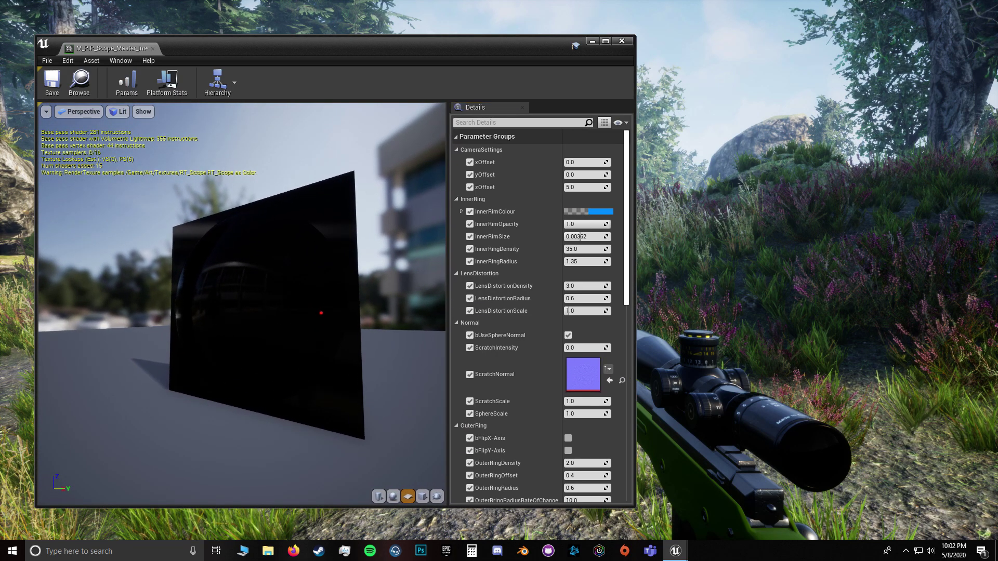
{"action": "mouse_move", "coordinate": [198, 232]}
{"action": "left_mouse_down"}
{"action": "mouse_move", "coordinate": [248, 297]}
{"action": "mouse_move", "coordinate": [199, 232]}
{"action": "left_mouse_up"}
{"action": "left_click_drag", "start_coordinate": [208, 302], "coordinate": [297, 307]}
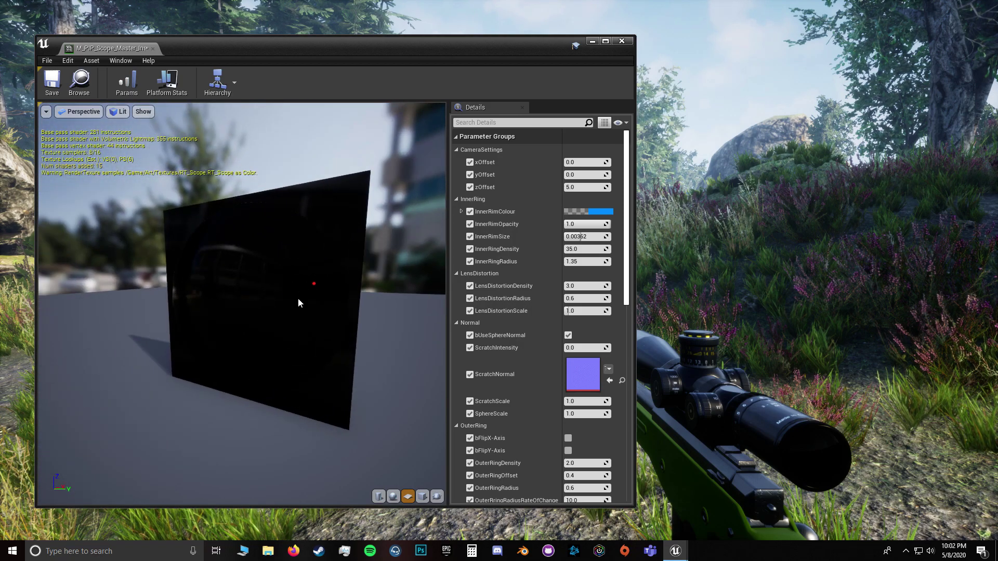
Step: Turn bUseSphereNormal off and back on while comparing the reflections on the preview plane from the side
{"action": "left_click_drag", "start_coordinate": [188, 277], "coordinate": [323, 276]}
{"action": "left_click", "coordinate": [568, 335]}
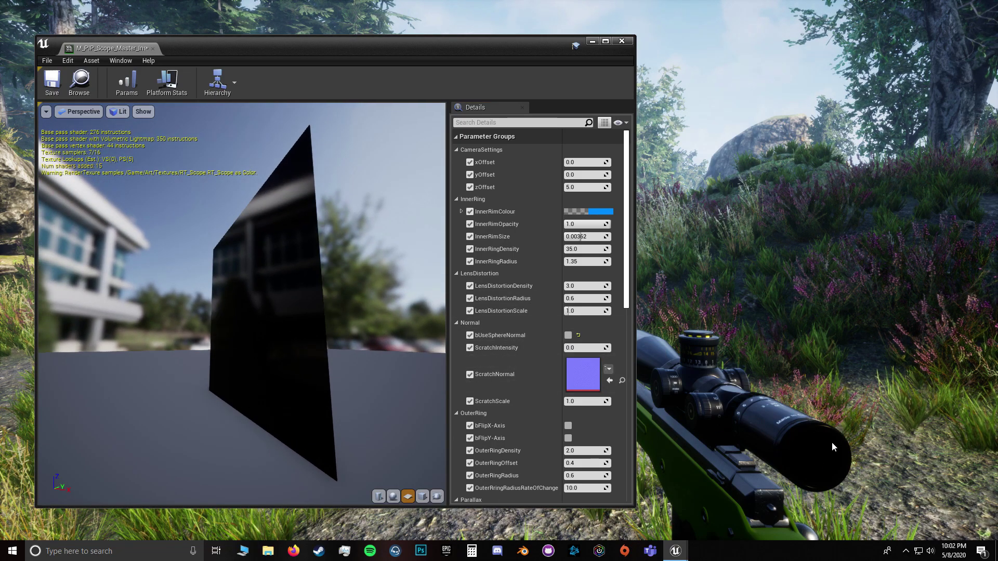
{"action": "left_click", "coordinate": [568, 335]}
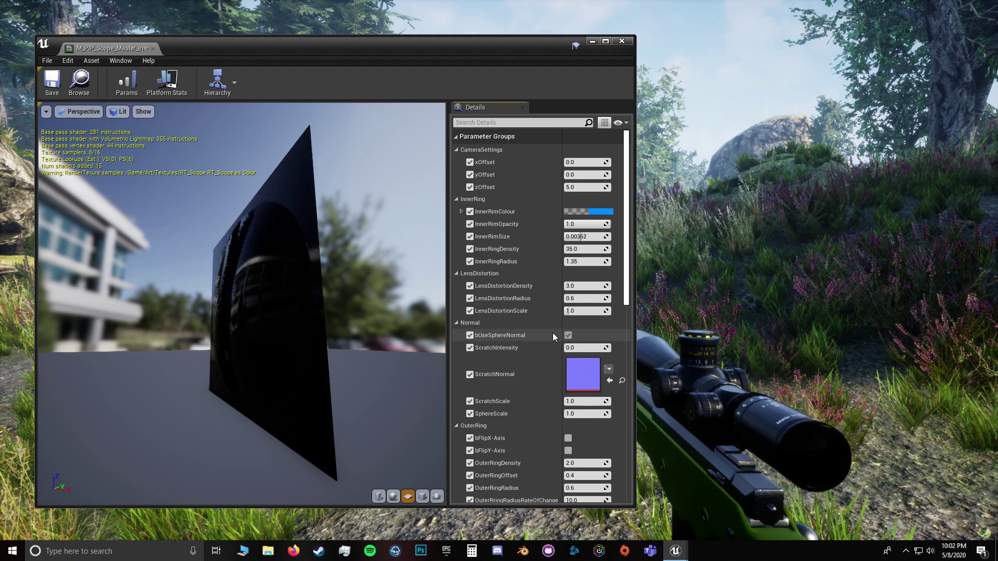
Step: Set ScratchIntensity to 1.0 and examine the scratches on the preview plane from different angles
{"action": "left_click_drag", "start_coordinate": [260, 302], "coordinate": [243, 282]}
{"action": "left_click_drag", "start_coordinate": [242, 304], "coordinate": [247, 263]}
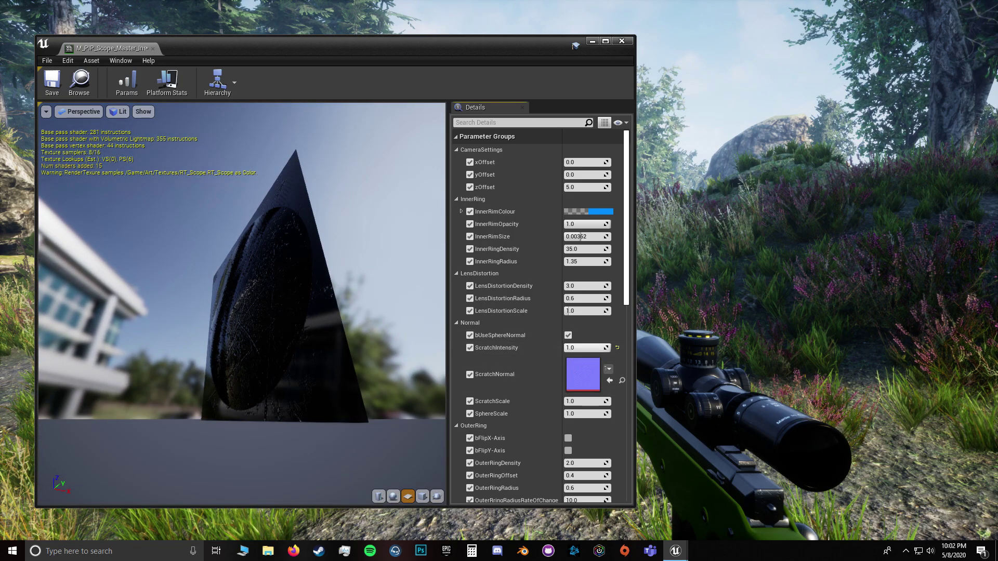
{"action": "mouse_move", "coordinate": [293, 322]}
{"action": "left_mouse_down"}
{"action": "mouse_move", "coordinate": [260, 312]}
{"action": "mouse_move", "coordinate": [291, 317]}
{"action": "left_mouse_up"}
Step: Narrow the material instance window to uncover the game view and inspect the lens scratches while aiming through the scope
{"action": "left_click_drag", "start_coordinate": [636, 331], "coordinate": [167, 330]}
{"action": "left_click", "coordinate": [208, 331]}
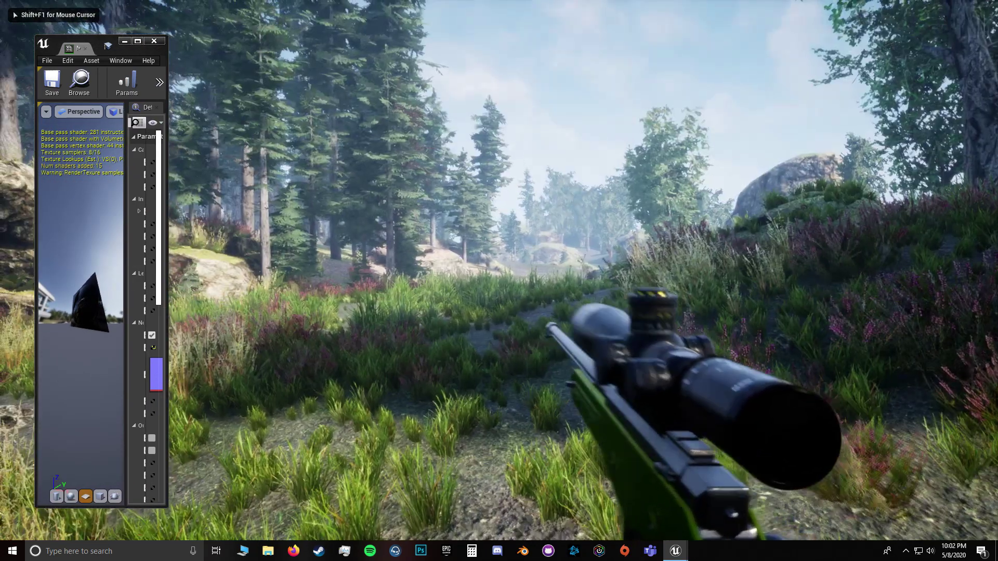
{"action": "right_click", "coordinate": [499, 281]}
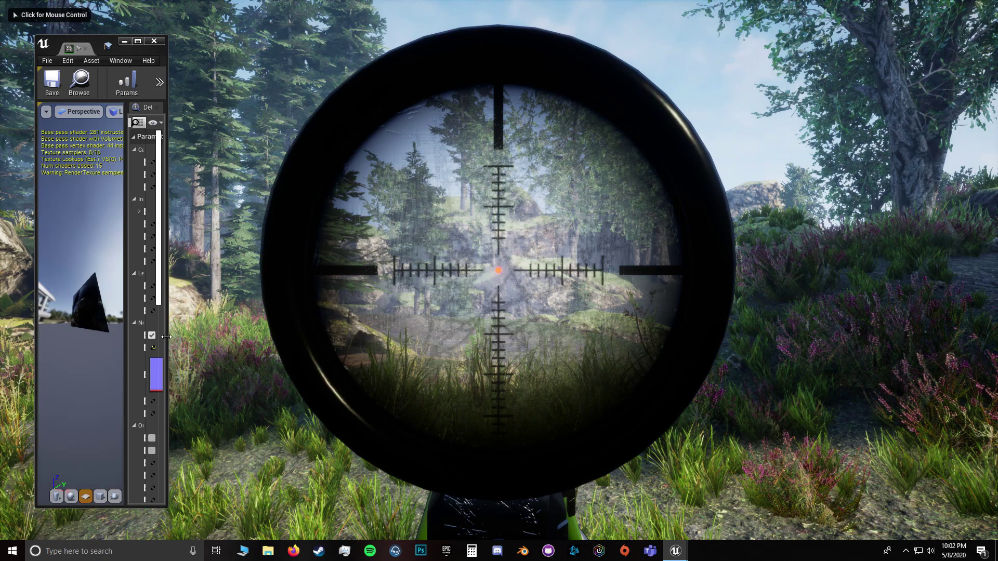
Step: Make the material parameters readable beside the scope view and lower ScratchIntensity through 0.46 down to 0
{"action": "left_click_drag", "start_coordinate": [167, 337], "coordinate": [252, 337]}
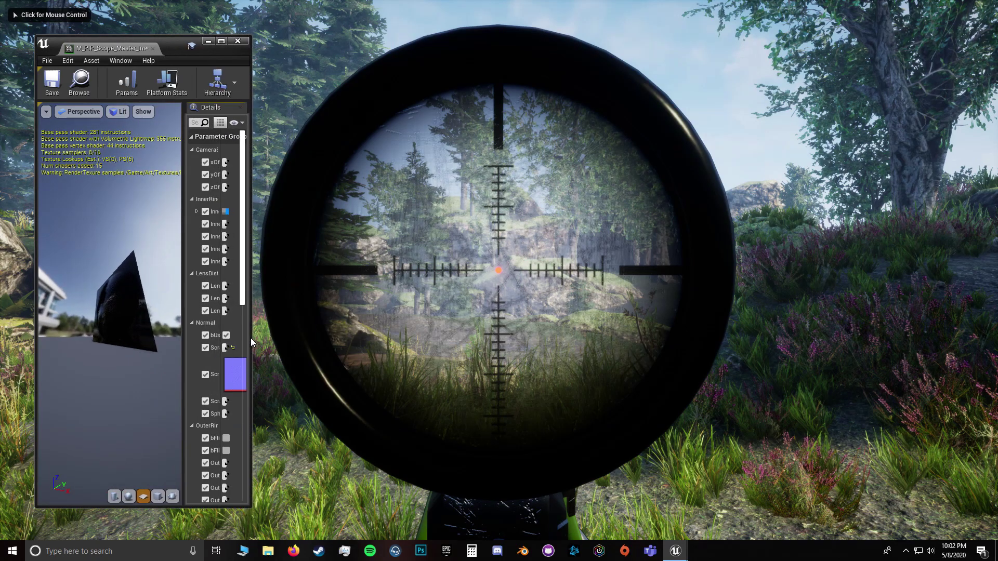
{"action": "left_click_drag", "start_coordinate": [172, 312], "coordinate": [60, 306]}
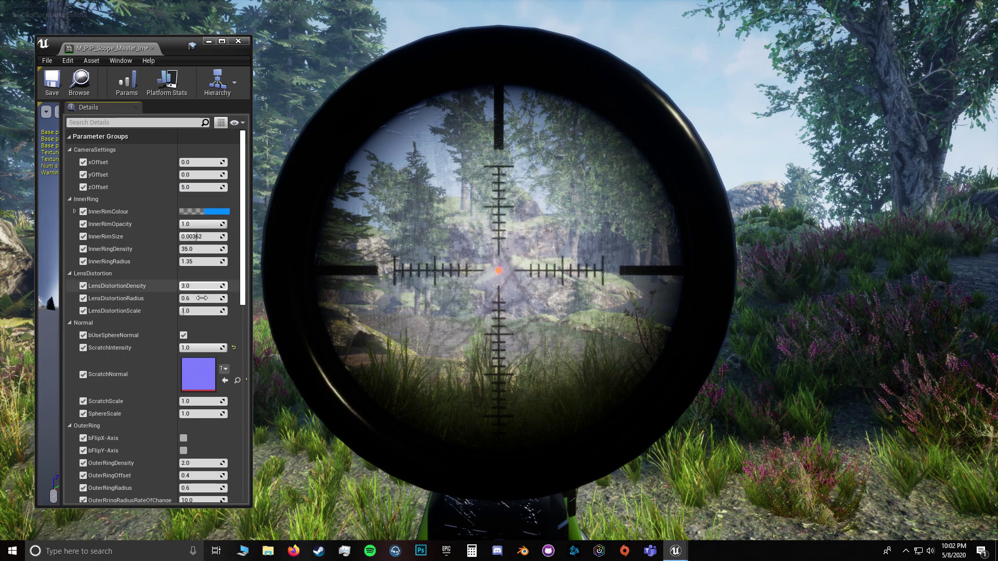
{"action": "left_click_drag", "start_coordinate": [222, 347], "coordinate": [212, 347]}
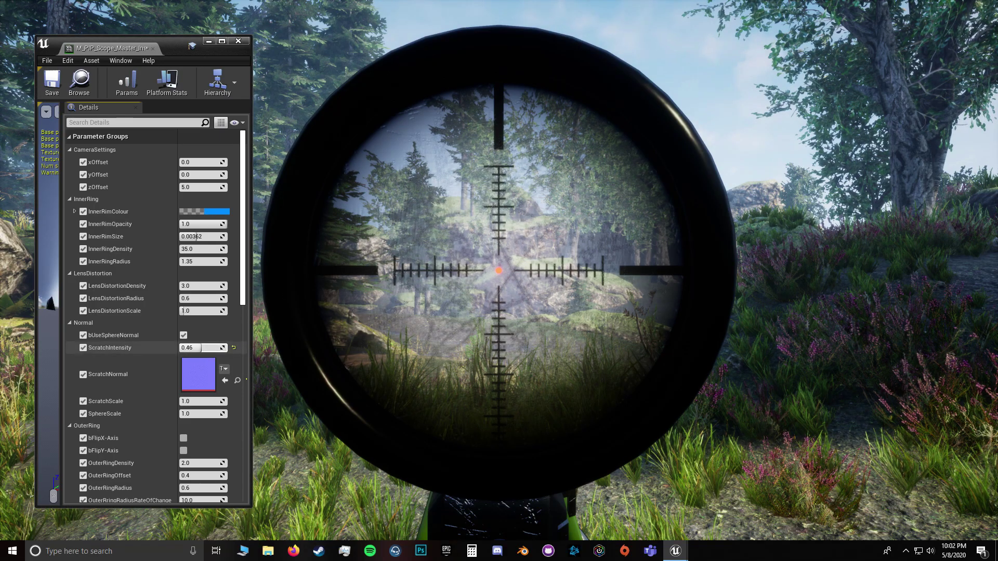
{"action": "left_click_drag", "start_coordinate": [202, 348], "coordinate": [180, 348]}
Step: Assign the T_LensScratch_01 texture to ScratchNormal and raise ScratchIntensity to 1.0
{"action": "left_click", "coordinate": [224, 369]}
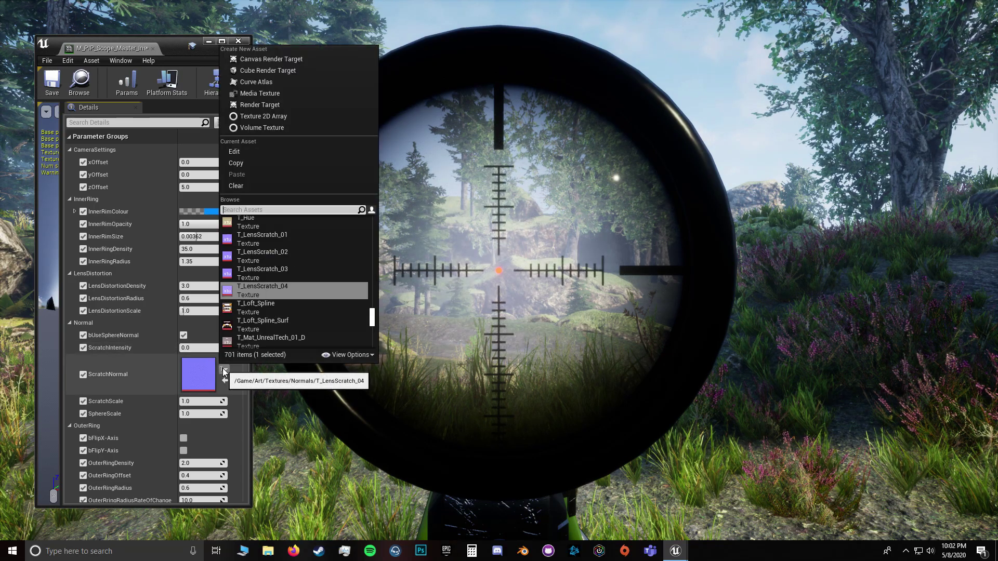
{"action": "left_click", "coordinate": [283, 238]}
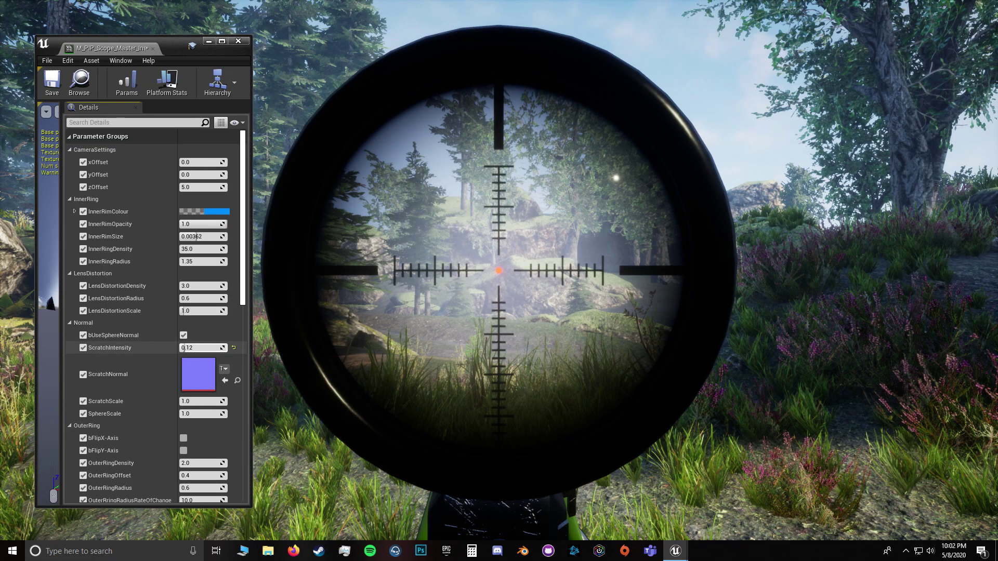
{"action": "left_click_drag", "start_coordinate": [184, 348], "coordinate": [227, 348]}
Step: Try T_LensScratch_02 and T_LensScratch_03 as the ScratchNormal texture, ending with T_LensScratch_04 assigned
{"action": "left_click", "coordinate": [224, 369]}
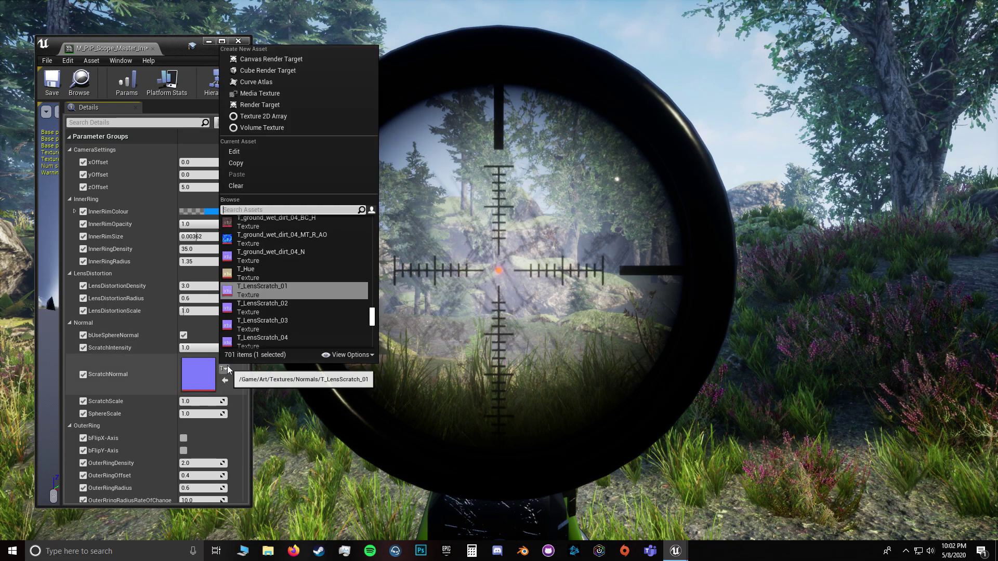
{"action": "left_click", "coordinate": [261, 308]}
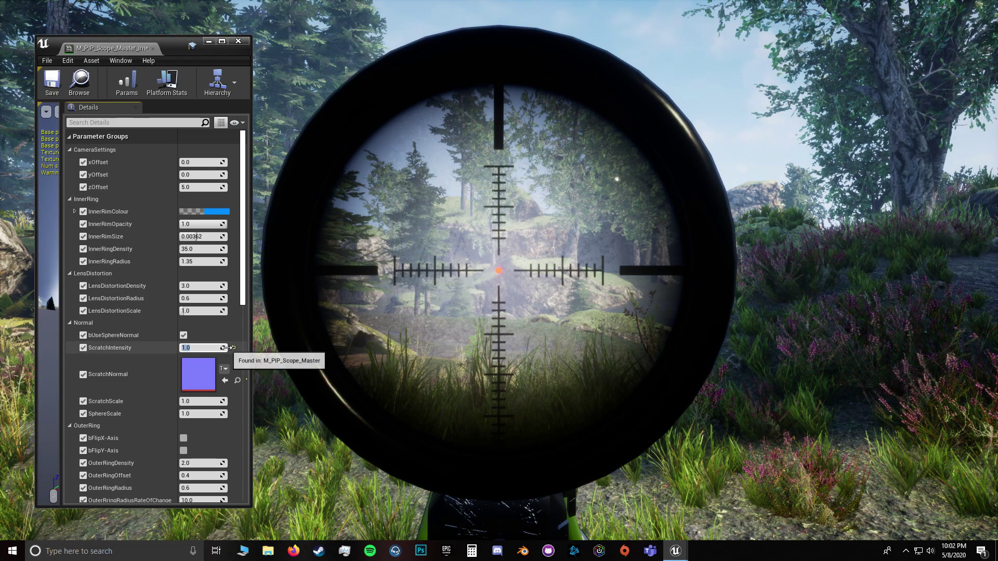
{"action": "left_click", "coordinate": [225, 369]}
{"action": "left_click", "coordinate": [250, 311]}
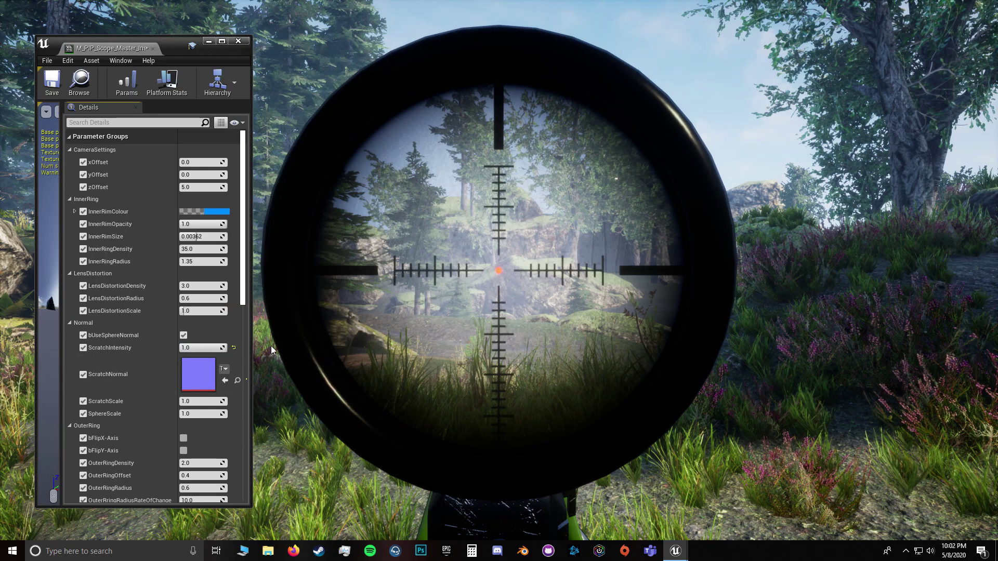
{"action": "left_click", "coordinate": [224, 369]}
{"action": "left_click", "coordinate": [254, 301]}
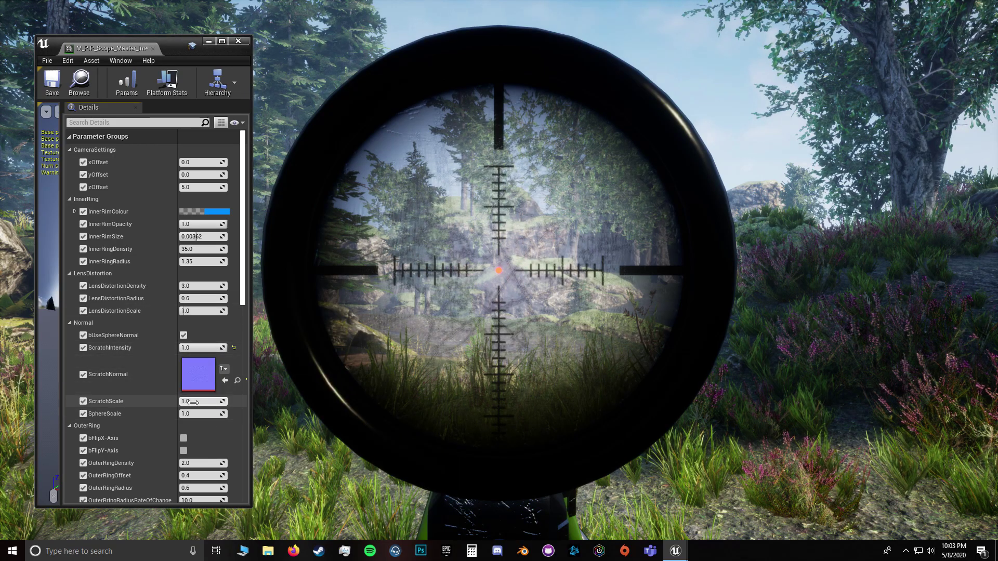
Step: Try different ScratchScale values such as 1.283995 in the scope view and reset the parameter to its default
{"action": "mouse_move", "coordinate": [193, 402]}
{"action": "left_mouse_down"}
{"action": "mouse_move", "coordinate": [236, 402]}
{"action": "mouse_move", "coordinate": [186, 403]}
{"action": "mouse_move", "coordinate": [202, 403]}
{"action": "left_mouse_up"}
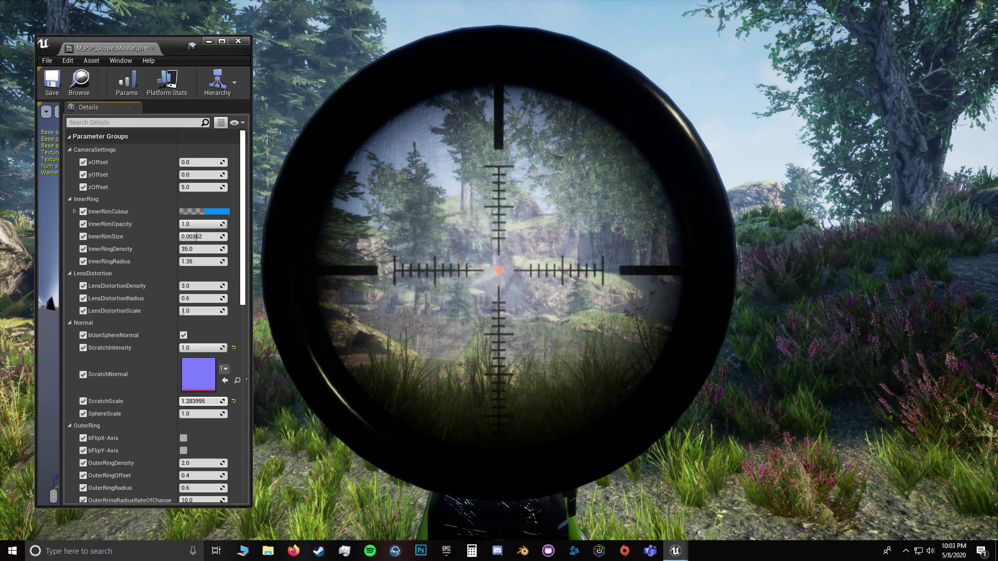
{"action": "left_click", "coordinate": [233, 400]}
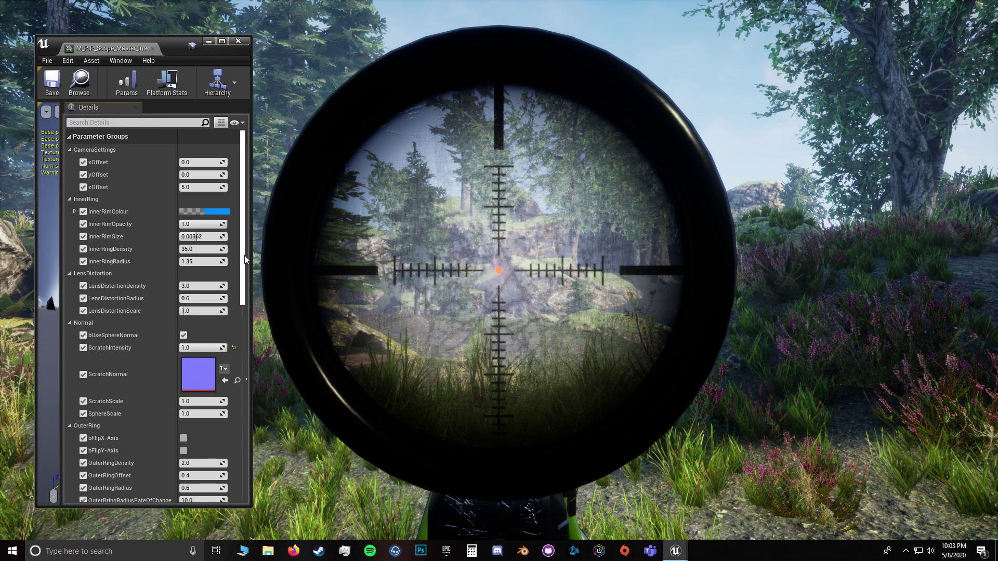
Step: Enlarge the material preview, try SphereScale at about 0.855 on the plane, and restore its default of 1.0
{"action": "left_click_drag", "start_coordinate": [61, 293], "coordinate": [262, 168]}
{"action": "left_click_drag", "start_coordinate": [252, 262], "coordinate": [653, 263]}
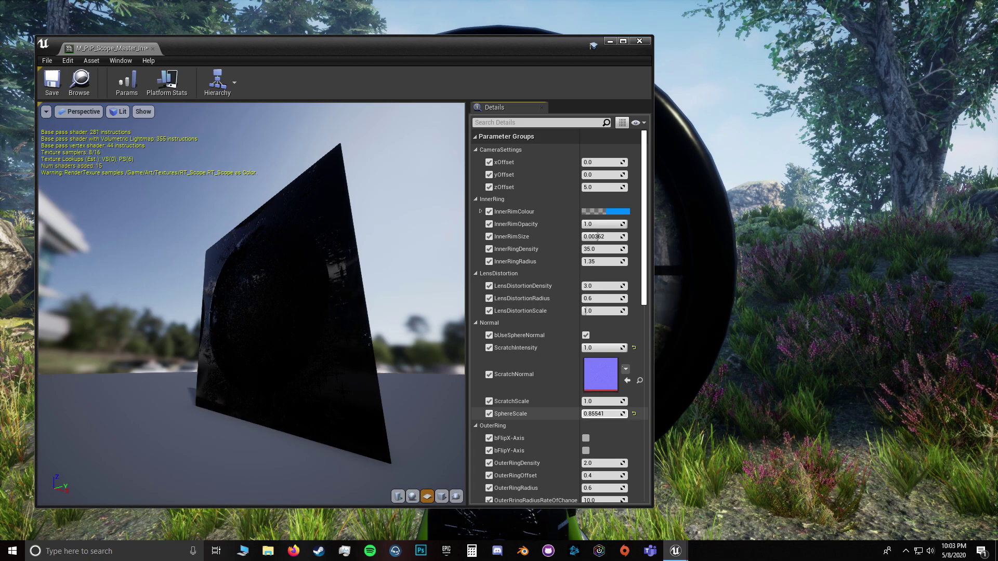
{"action": "mouse_move", "coordinate": [262, 310]}
{"action": "left_mouse_down"}
{"action": "mouse_move", "coordinate": [297, 310]}
{"action": "mouse_move", "coordinate": [264, 311]}
{"action": "left_mouse_up"}
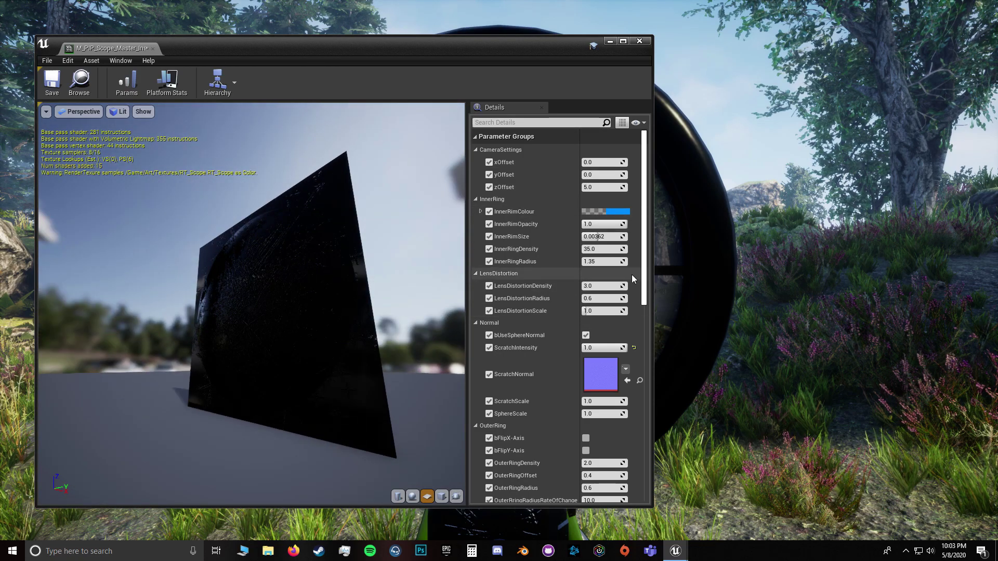
Step: Narrow the material instance window beside the scope view and reset ScratchIntensity to its default of 0.0
{"action": "left_click_drag", "start_coordinate": [469, 298], "coordinate": [319, 310]}
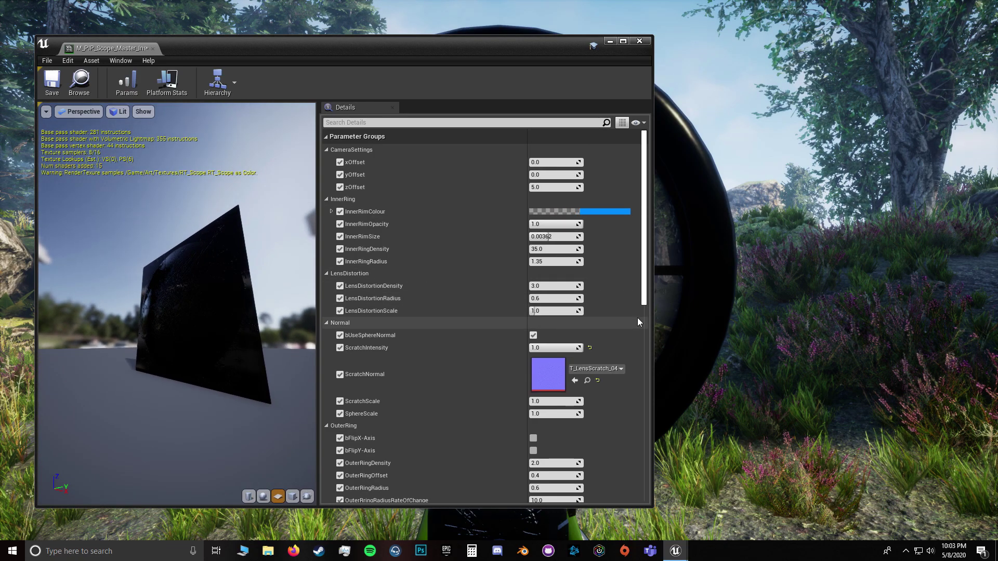
{"action": "left_click_drag", "start_coordinate": [651, 320], "coordinate": [53, 320]}
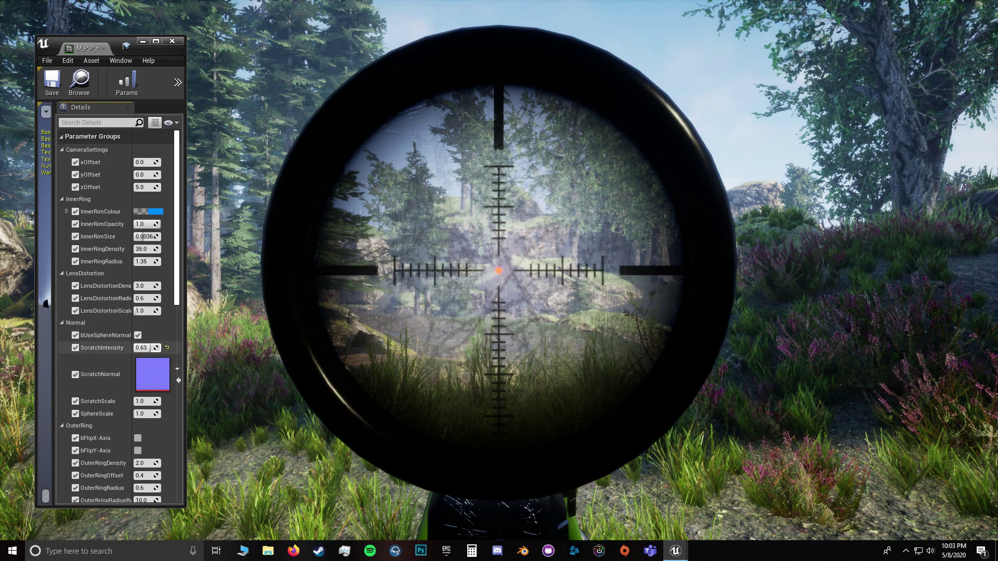
{"action": "left_click", "coordinate": [166, 347]}
Step: Bring the OuterRing parameters into view and look around through the scope to examine the outer ring's movement
{"action": "scroll", "coordinate": [110, 379], "scroll_direction": "down", "scroll_amount": 3}
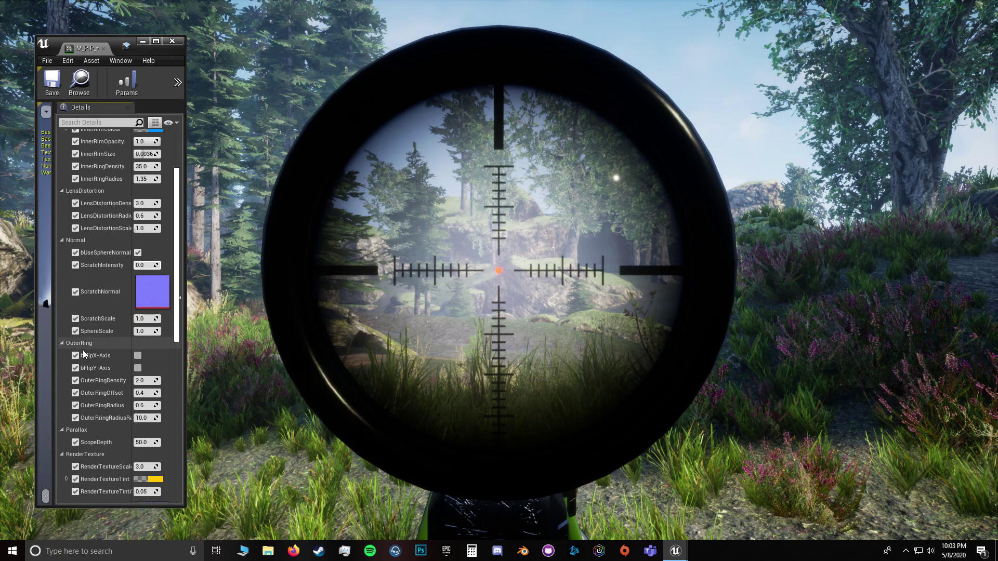
{"action": "left_click", "coordinate": [478, 316]}
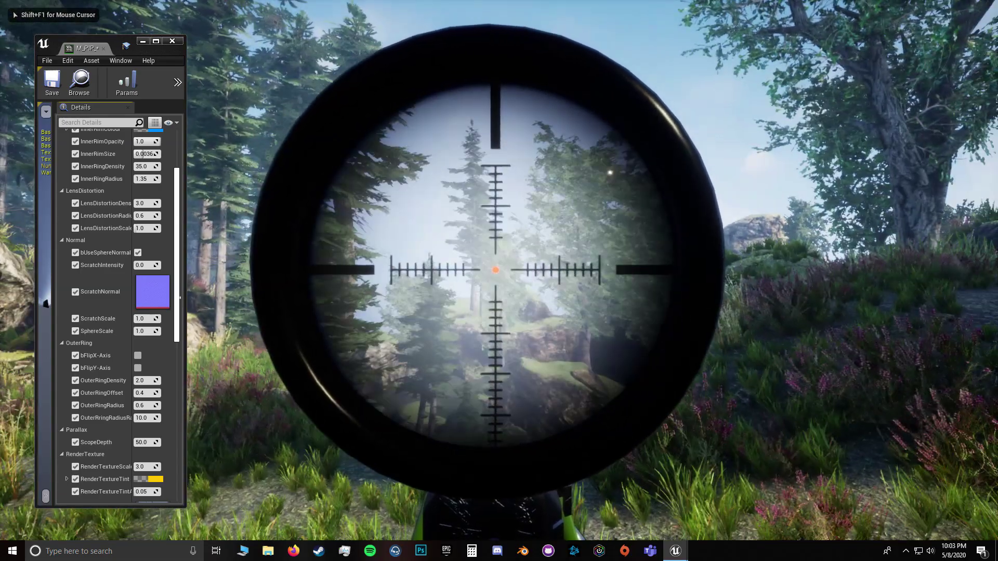
{"action": "key", "text": "shift+F1"}
{"action": "left_click", "coordinate": [361, 257]}
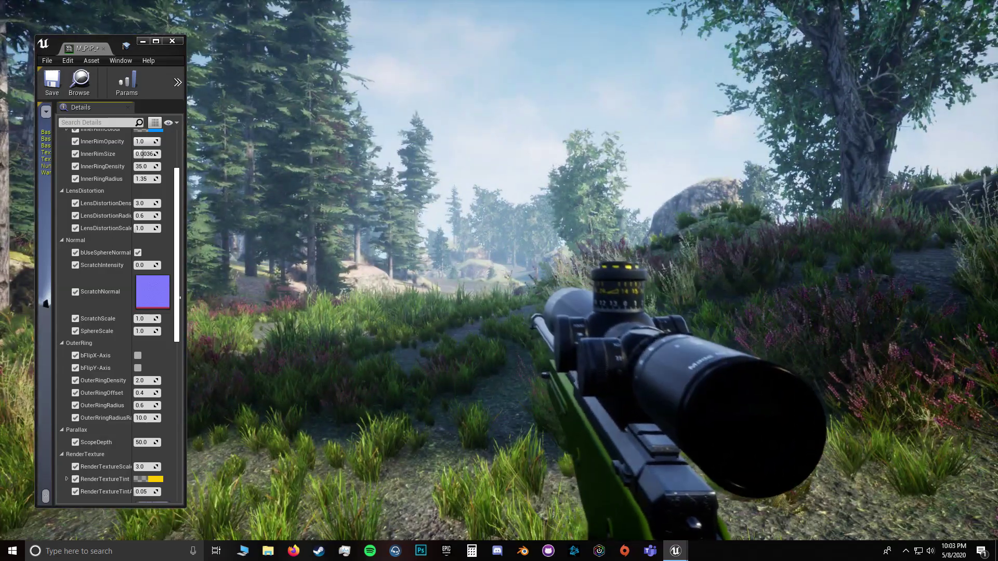
{"action": "key", "text": "shift+F1"}
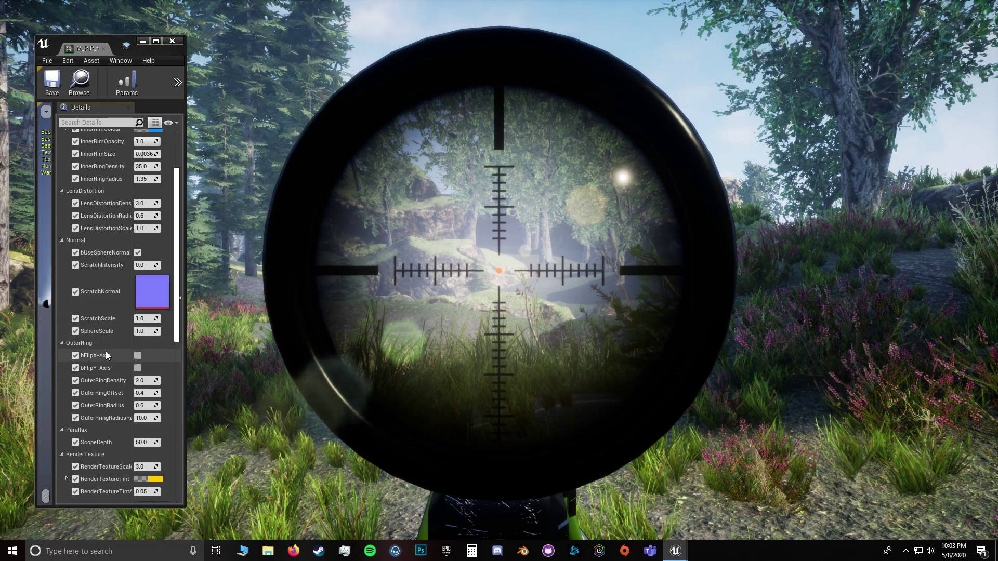
{"action": "left_click", "coordinate": [369, 273]}
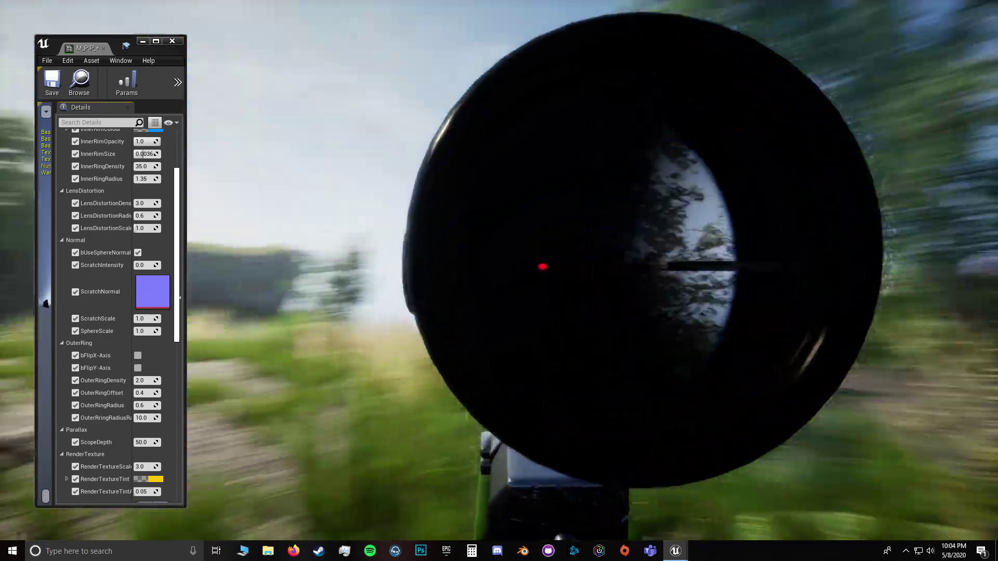
Step: Enable bFlipX-Axis in the OuterRing group and look sideways through the scope to examine the shadow's movement
{"action": "key", "text": "shift+F1"}
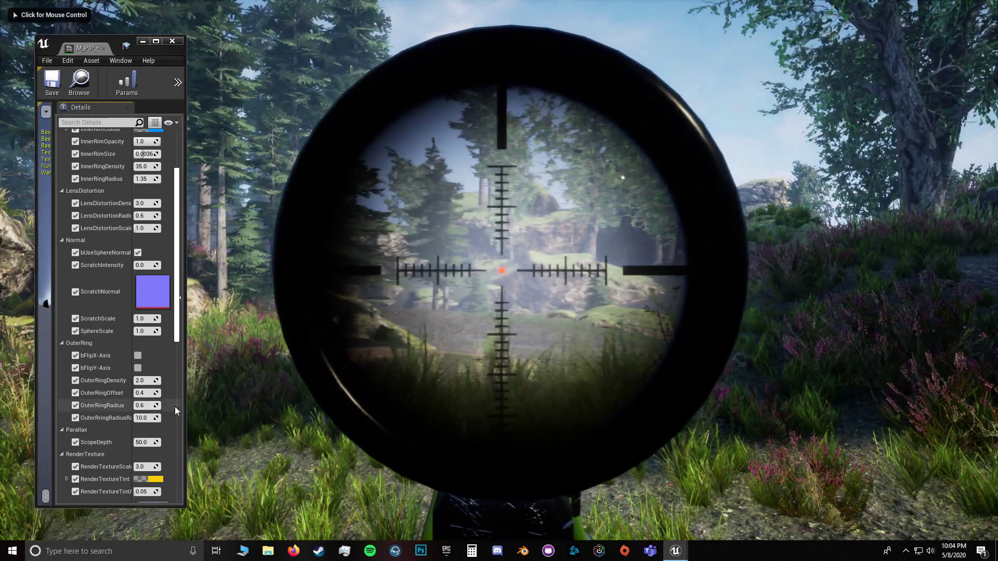
{"action": "left_click", "coordinate": [319, 317]}
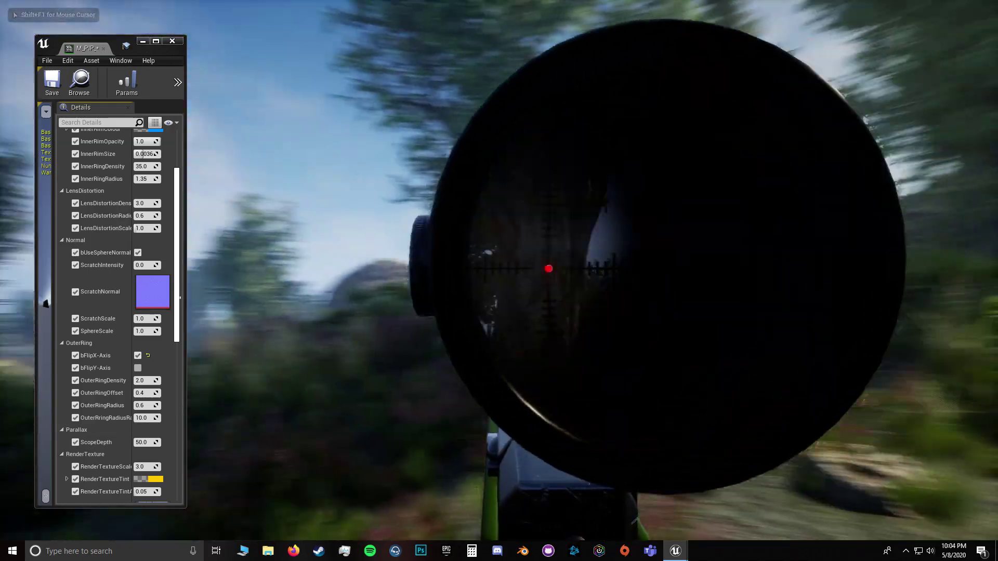
Step: Disable bFlipX-Axis, enable bFlipY-Axis instead, and look up and down through the scope
{"action": "key", "text": "shift+F1"}
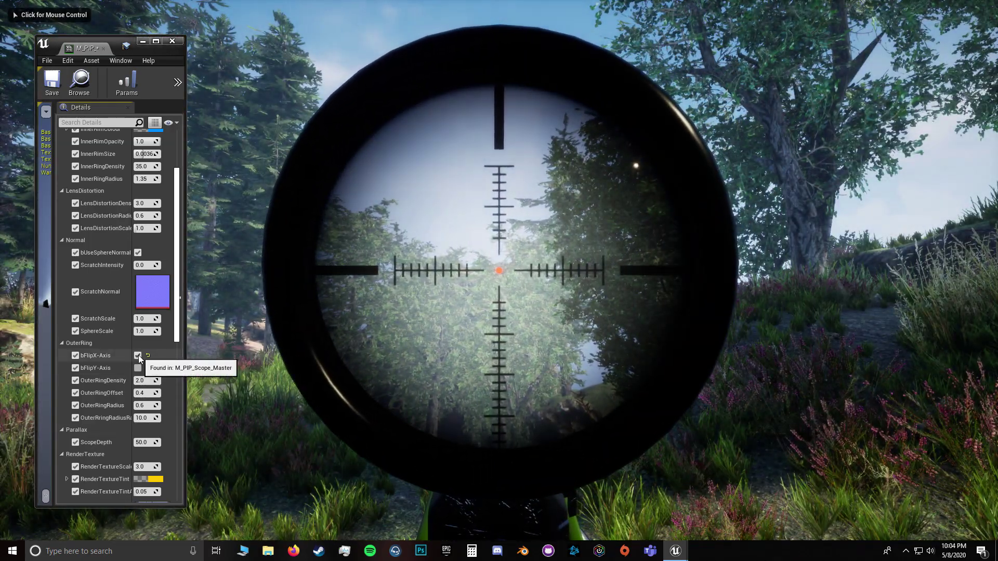
{"action": "left_click", "coordinate": [138, 368]}
{"action": "left_click", "coordinate": [249, 364]}
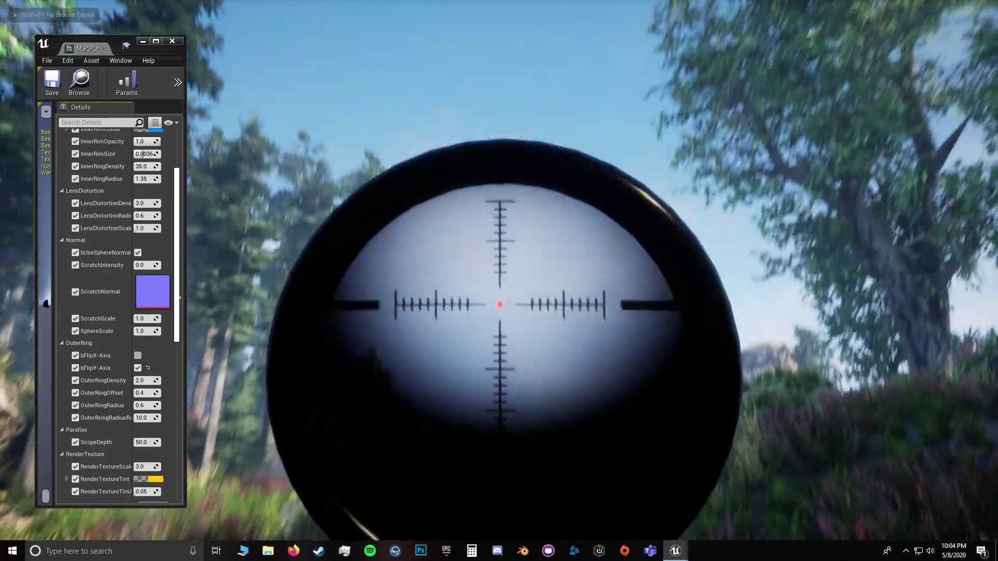
Step: Disable bFlipY-Axis and look around through the scope to compare the unflipped outer ring movement
{"action": "key", "text": "shift+F1"}
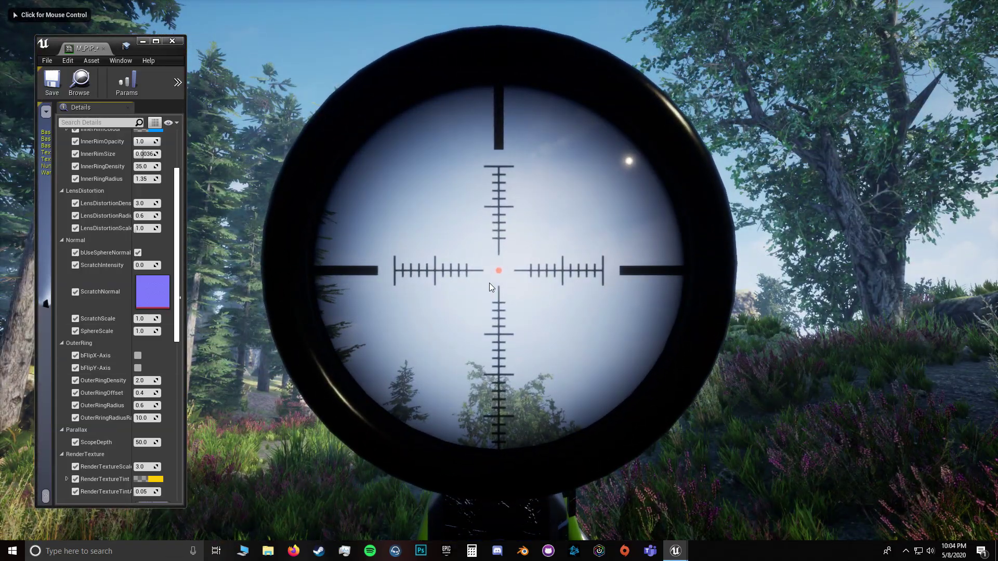
{"action": "left_click", "coordinate": [487, 285]}
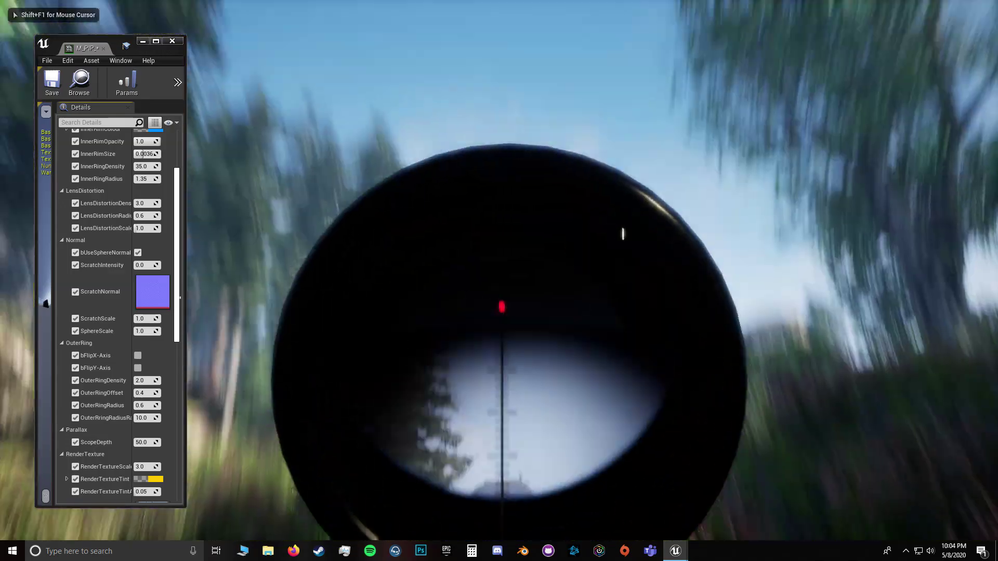
{"action": "key", "text": "shift+F1"}
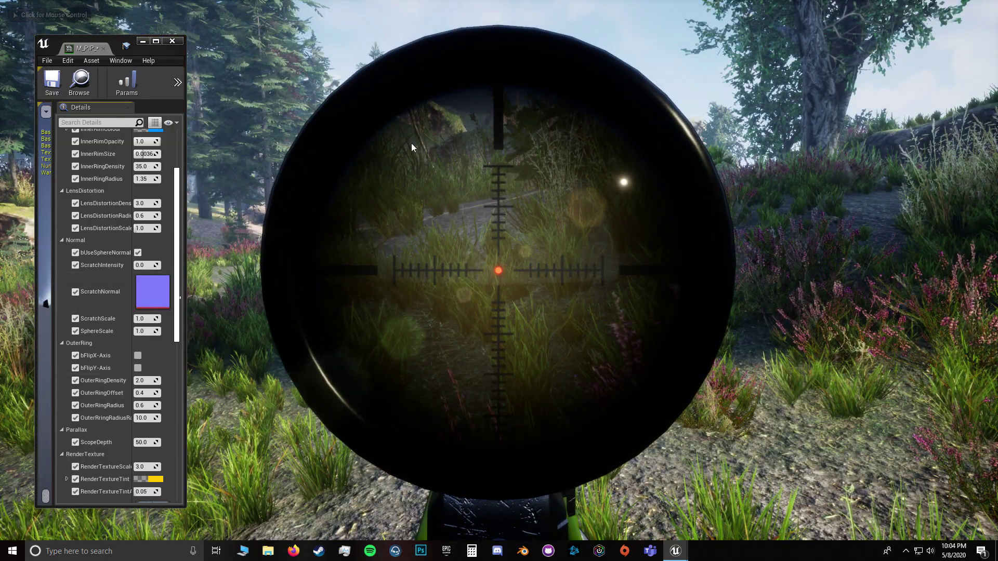
Step: Raise OuterRingDensity to about 15.84, look around through the scope to examine the ring's edge, and reset the value to default
{"action": "left_click_drag", "start_coordinate": [141, 379], "coordinate": [130, 379]}
{"action": "left_click", "coordinate": [499, 270]}
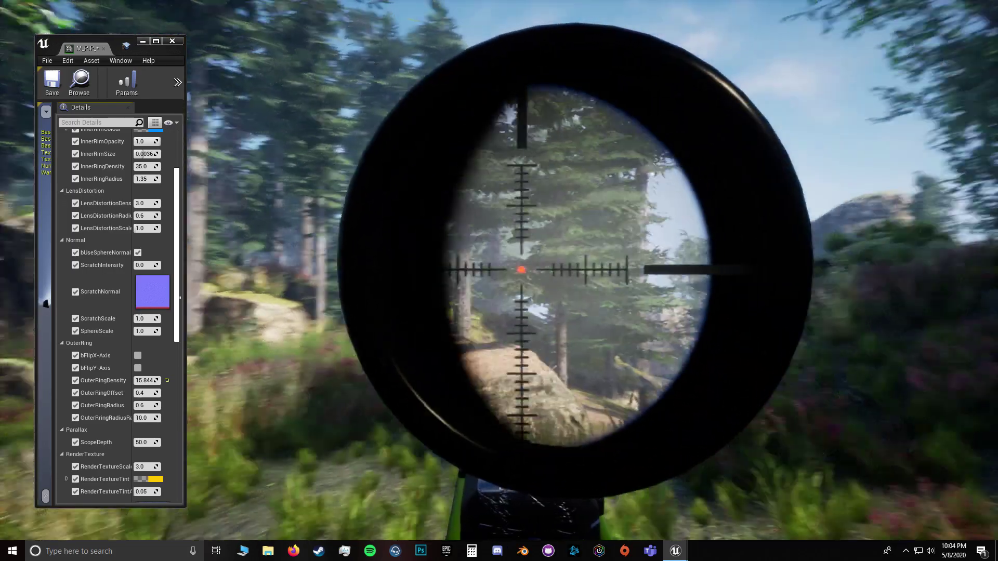
{"action": "key", "text": "shift+F1"}
{"action": "left_click", "coordinate": [167, 381]}
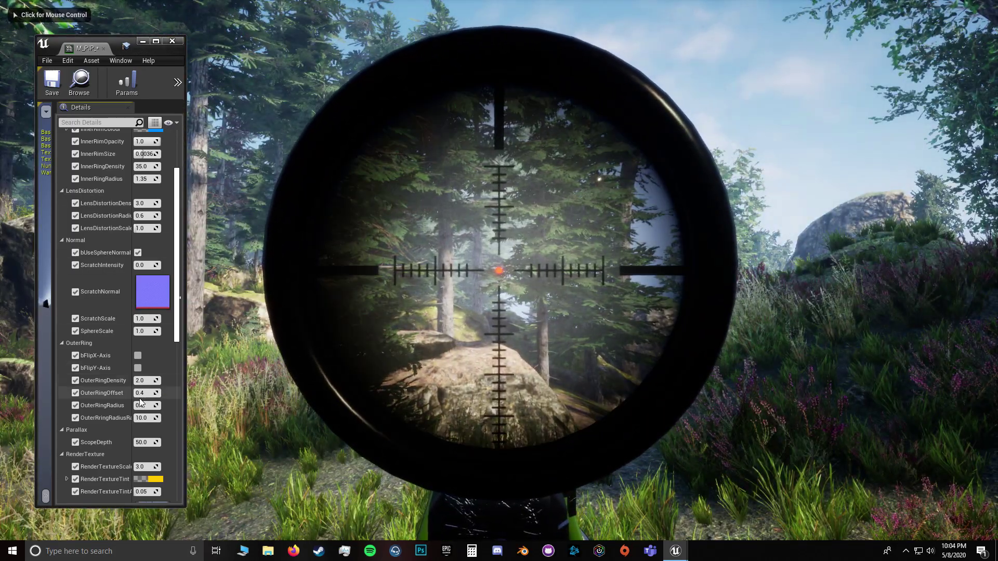
Step: Lower OuterRingRadius to 0.31, look around through the scope, and reset the radius to its default
{"action": "left_click_drag", "start_coordinate": [144, 406], "coordinate": [112, 407]}
{"action": "left_click", "coordinate": [499, 270]}
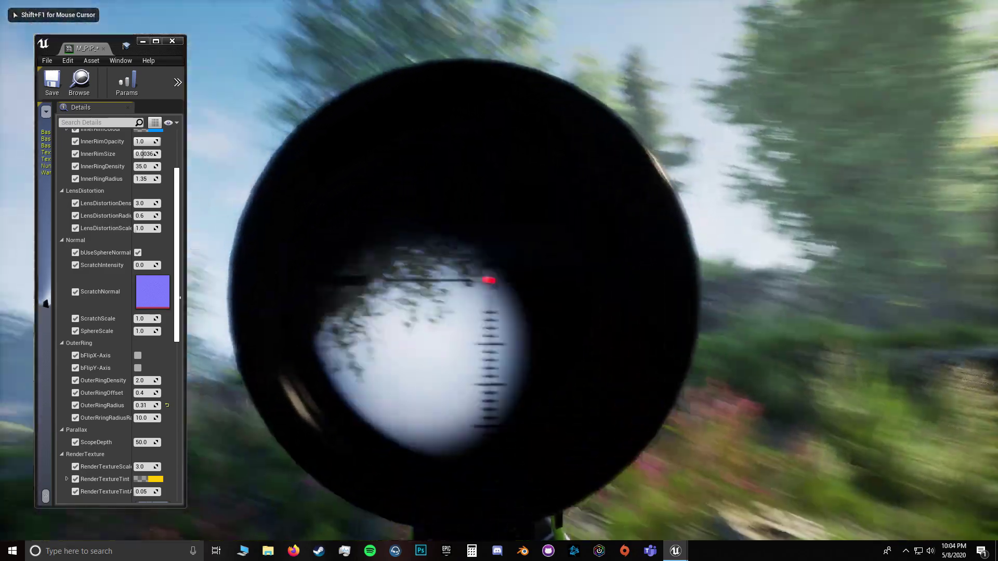
{"action": "key", "text": "shift+F1"}
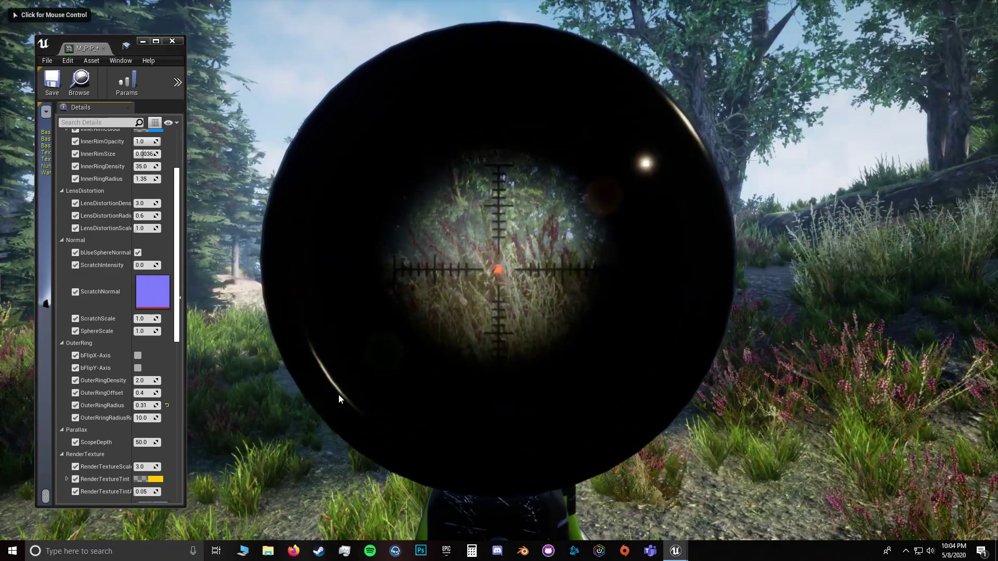
{"action": "left_click", "coordinate": [167, 406]}
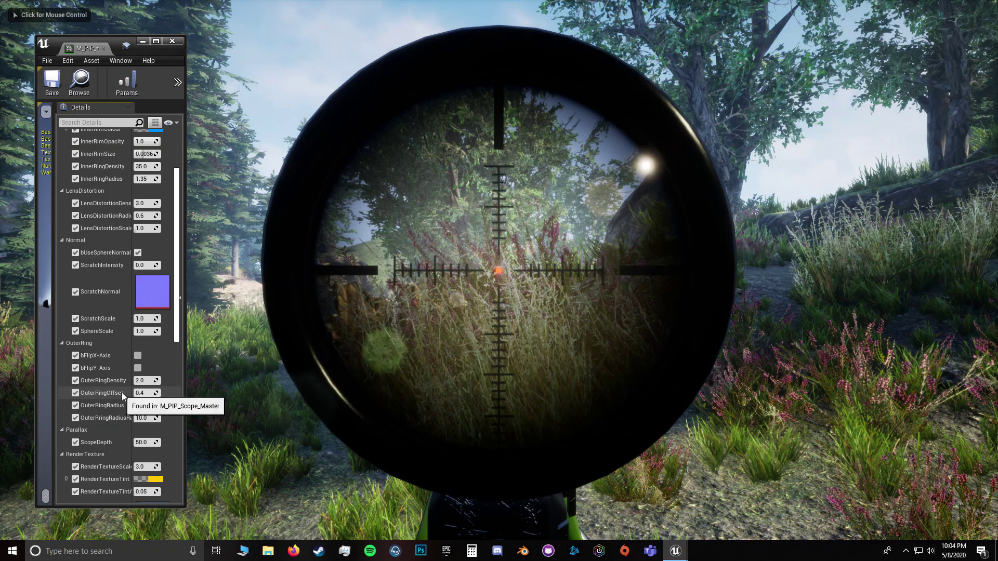
Step: Set OuterRingOffset to 1.0 and look around through the scope to compare how far the outer ring shifts
{"action": "left_click", "coordinate": [451, 259]}
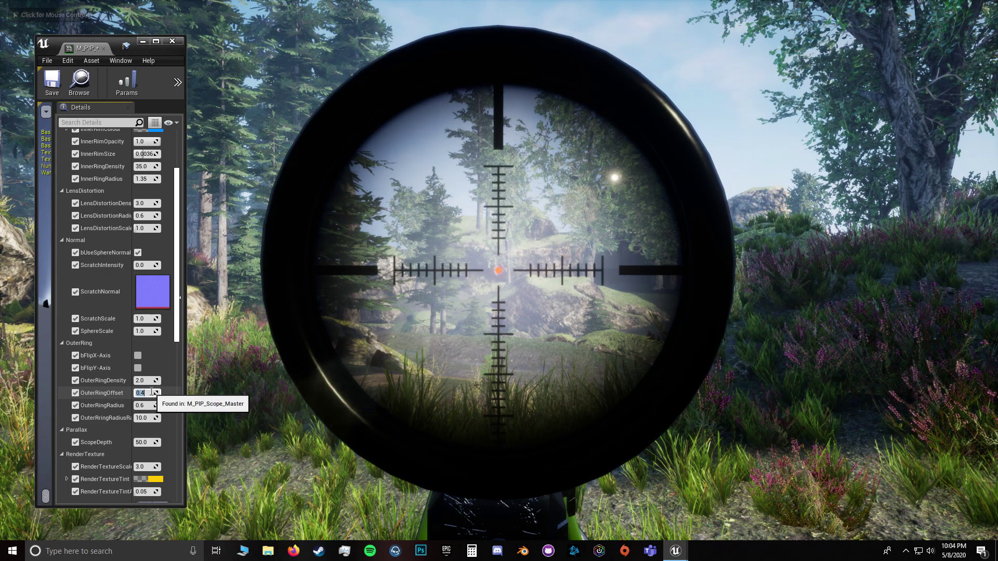
{"action": "left_click", "coordinate": [468, 278]}
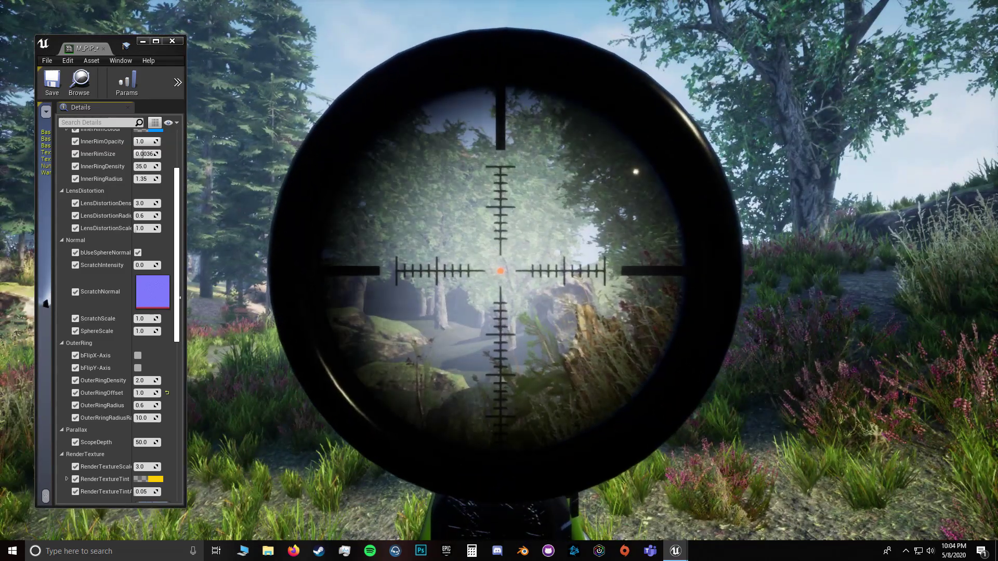
{"action": "key", "text": "shift+F1"}
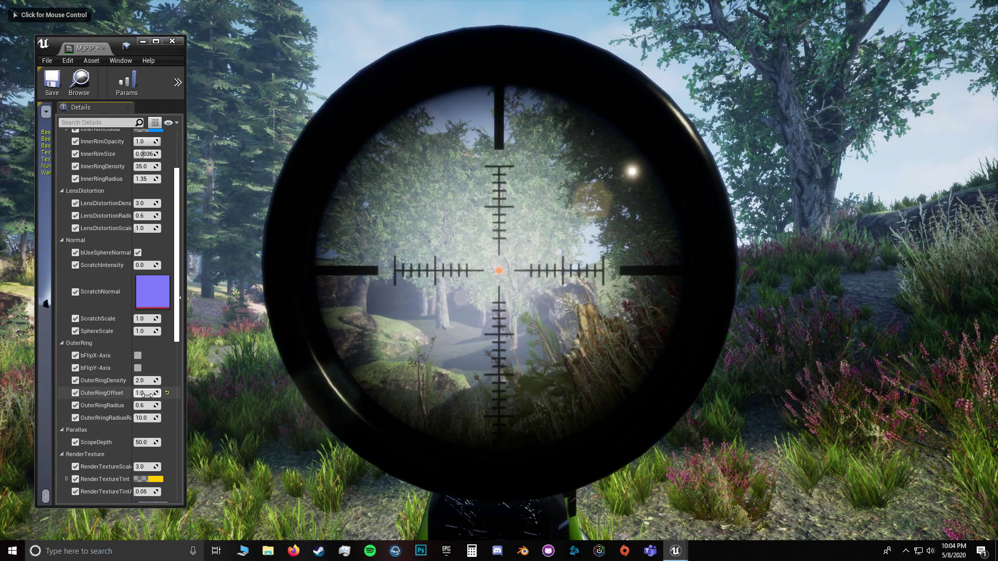
Step: Set OuterRingOffset to 0.0, look around through the scope, and reset the offset to its default
{"action": "left_click", "coordinate": [357, 369]}
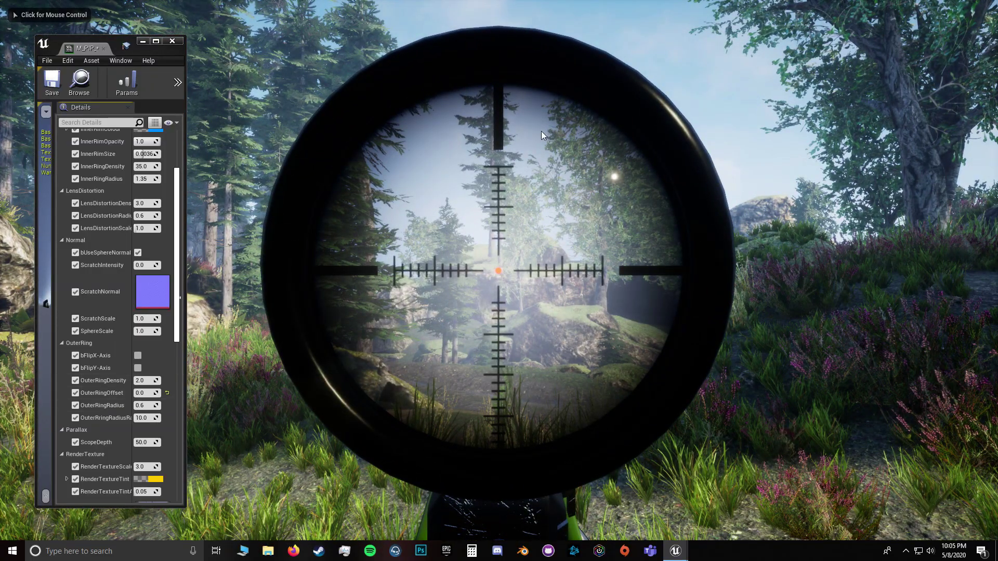
{"action": "left_click", "coordinate": [166, 393]}
{"action": "left_click", "coordinate": [323, 395]}
{"action": "key", "text": "shift+F1"}
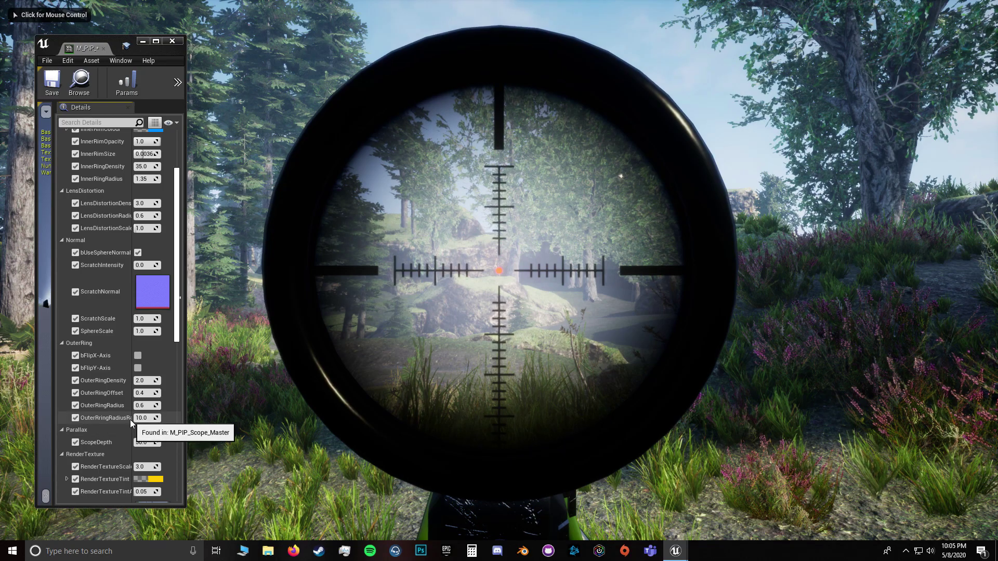
Step: Check the full name of the outer ring radius rate parameter and move the view back from the scope to examine the ring at a distance
{"action": "left_click_drag", "start_coordinate": [132, 411], "coordinate": [137, 411]}
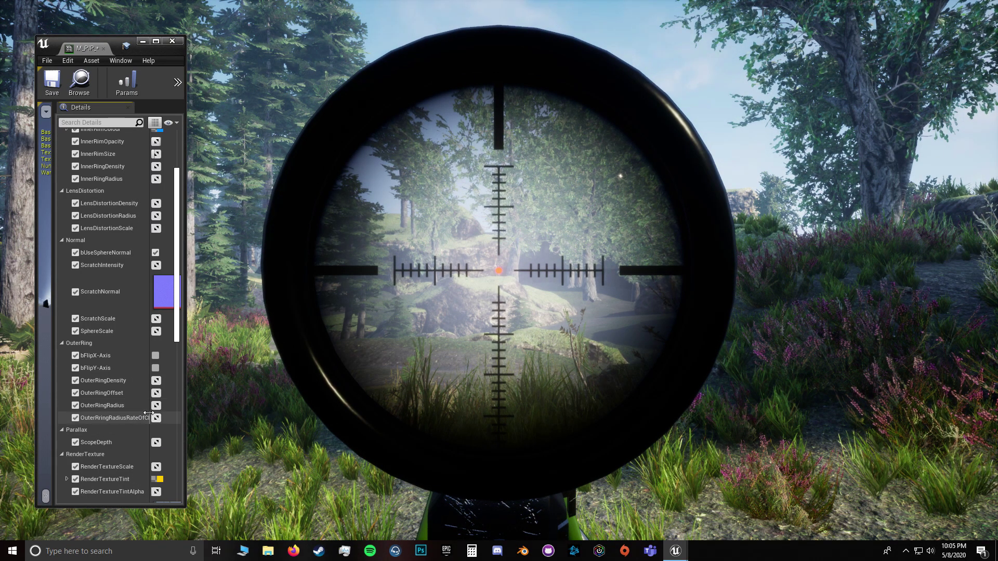
{"action": "left_click", "coordinate": [312, 392]}
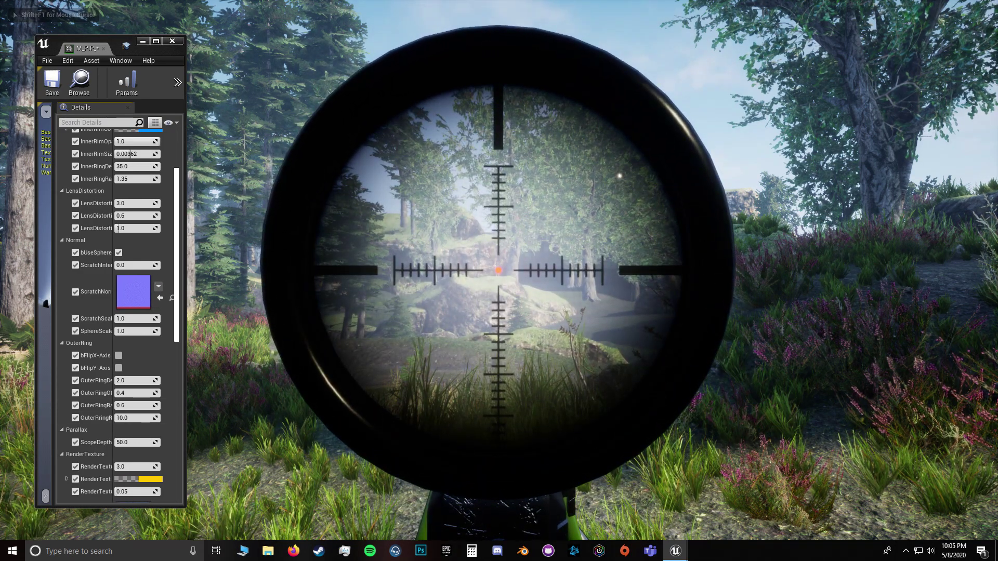
{"action": "scroll", "coordinate": [499, 280], "scroll_direction": "down", "scroll_amount": 5}
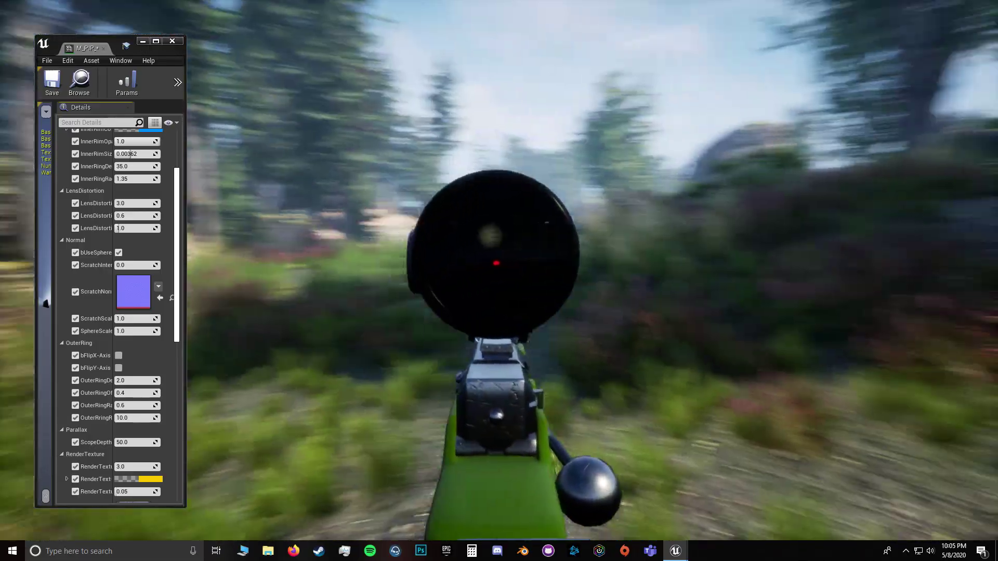
{"action": "key", "text": "shift+F1"}
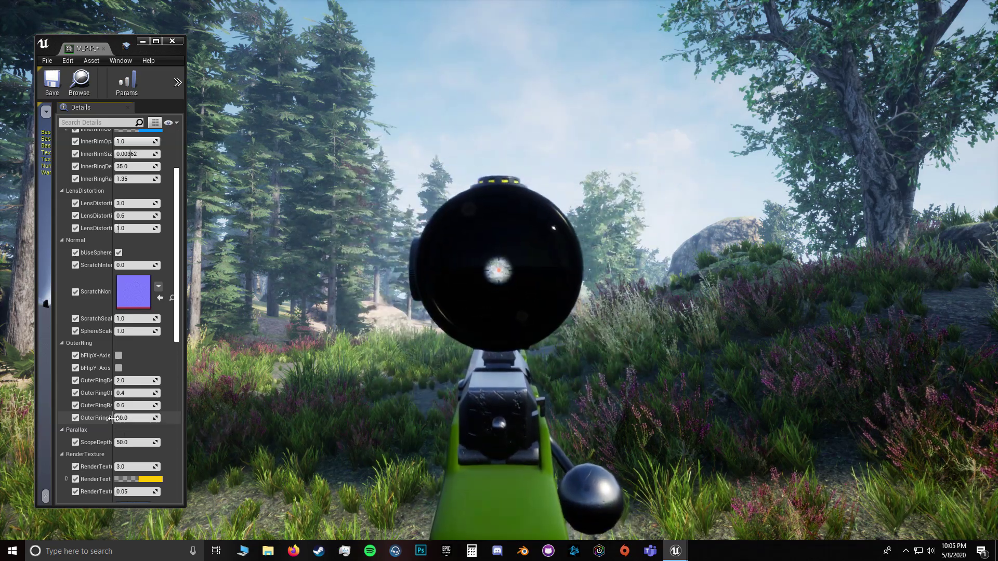
Step: Set the outer ring radius rate parameter to 6, compare the scope from a distance, and reset it to default
{"action": "left_click_drag", "start_coordinate": [142, 418], "coordinate": [101, 418]}
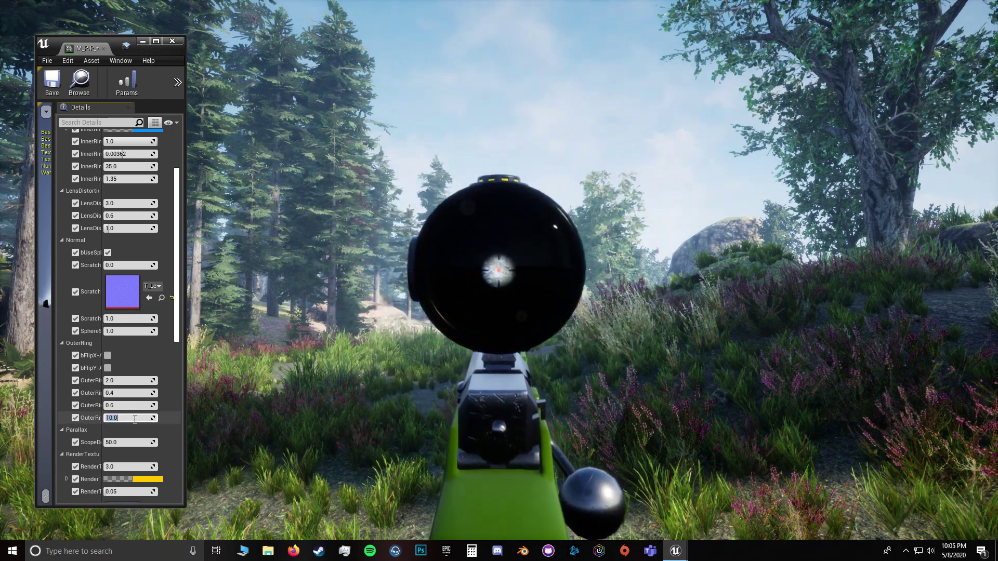
{"action": "left_click", "coordinate": [140, 418]}
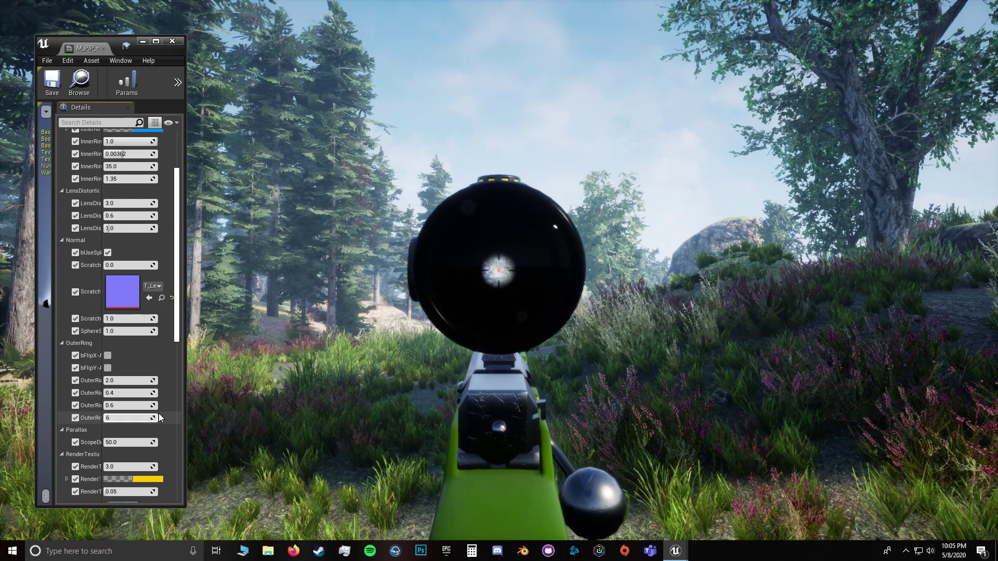
{"action": "type", "text": "6"}
{"action": "key", "text": "Return"}
{"action": "right_click_drag", "start_coordinate": [517, 330], "coordinate": [501, 259]}
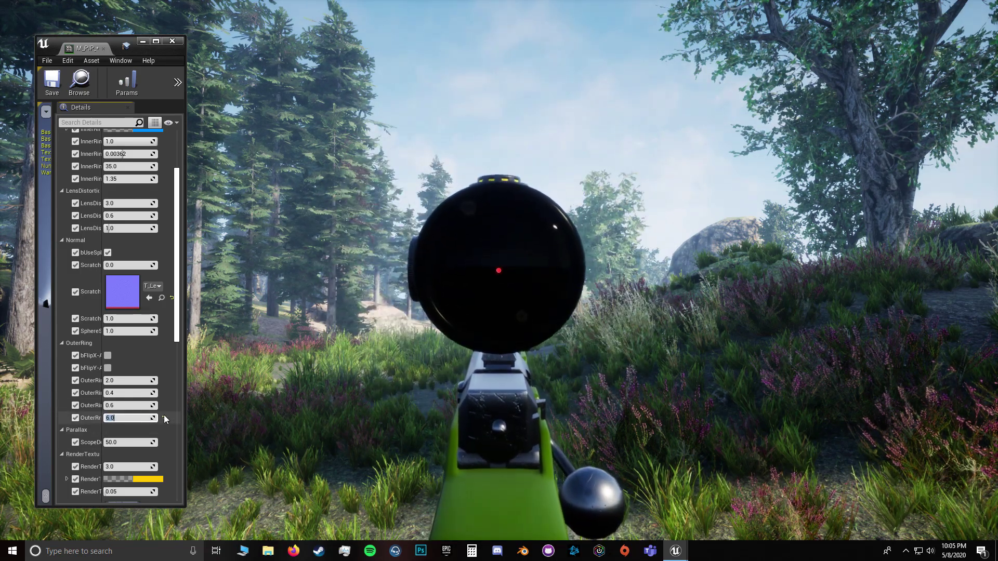
{"action": "left_click", "coordinate": [164, 418]}
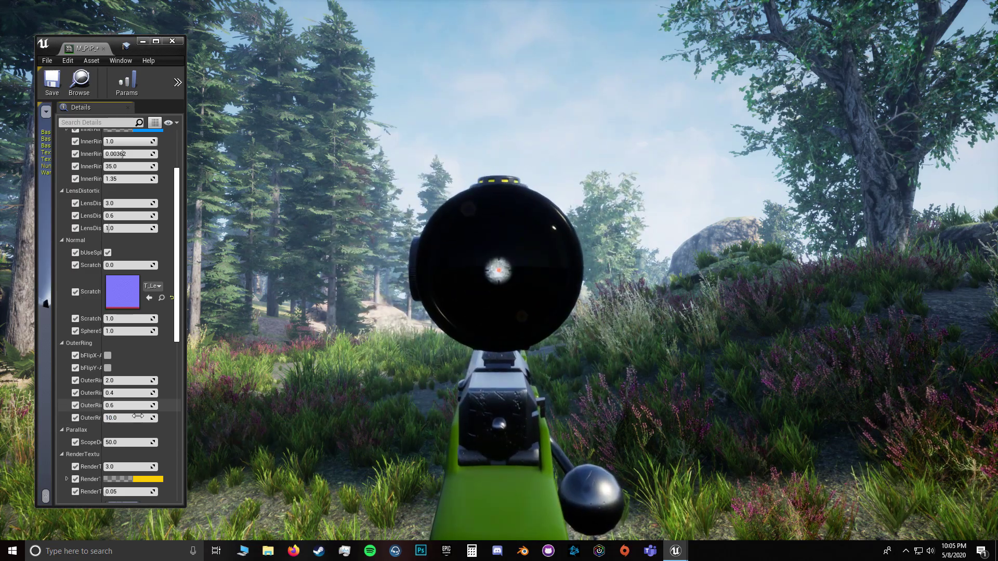
{"action": "right_click_drag", "start_coordinate": [453, 308], "coordinate": [454, 308]}
{"action": "key", "text": "shift+F1"}
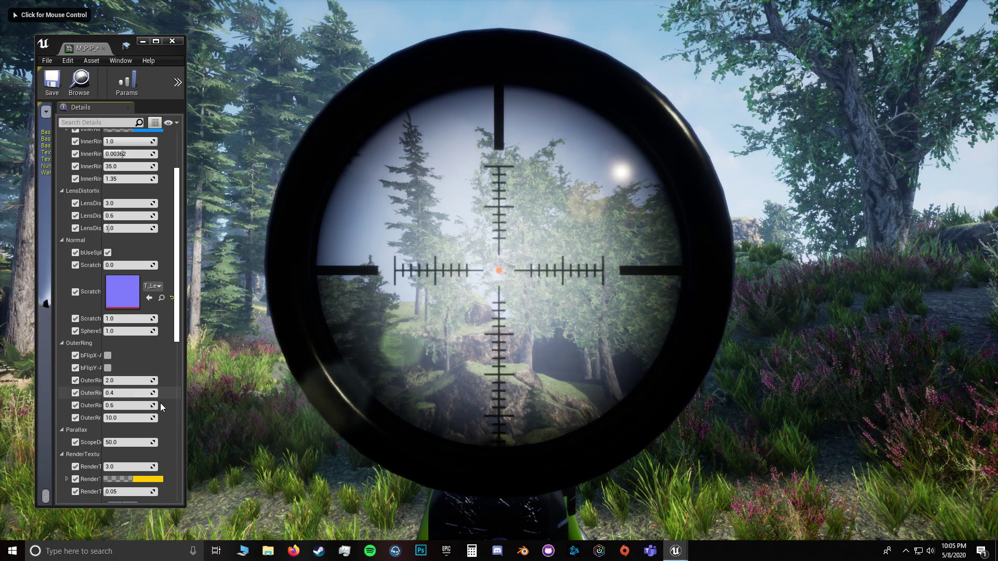
Step: Widen the material window so the Parallax and RenderTexture parameter names are readable, and check ScopeDepth's effect in the game
{"action": "scroll", "coordinate": [111, 382], "scroll_direction": "down", "scroll_amount": 2}
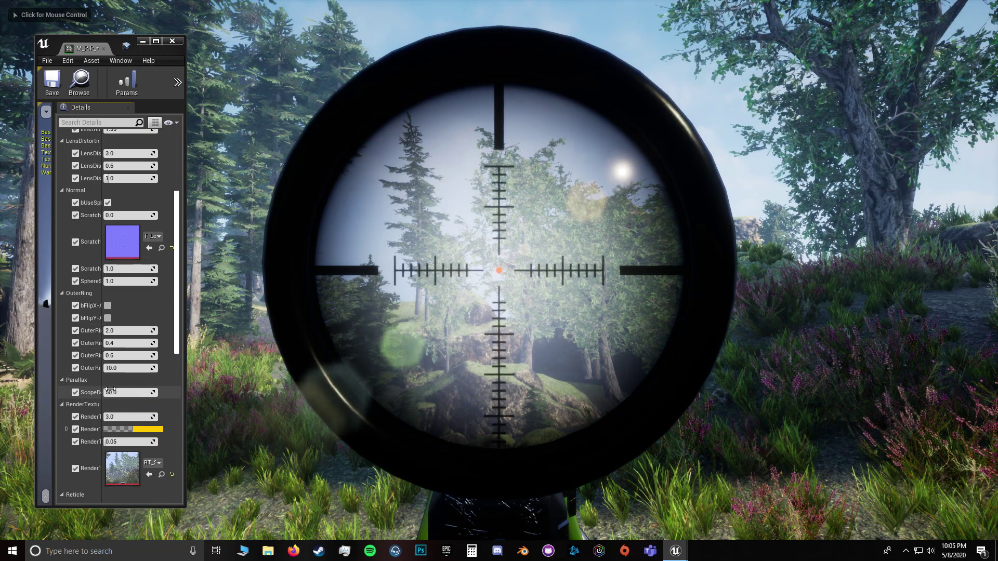
{"action": "left_click_drag", "start_coordinate": [102, 393], "coordinate": [118, 394]}
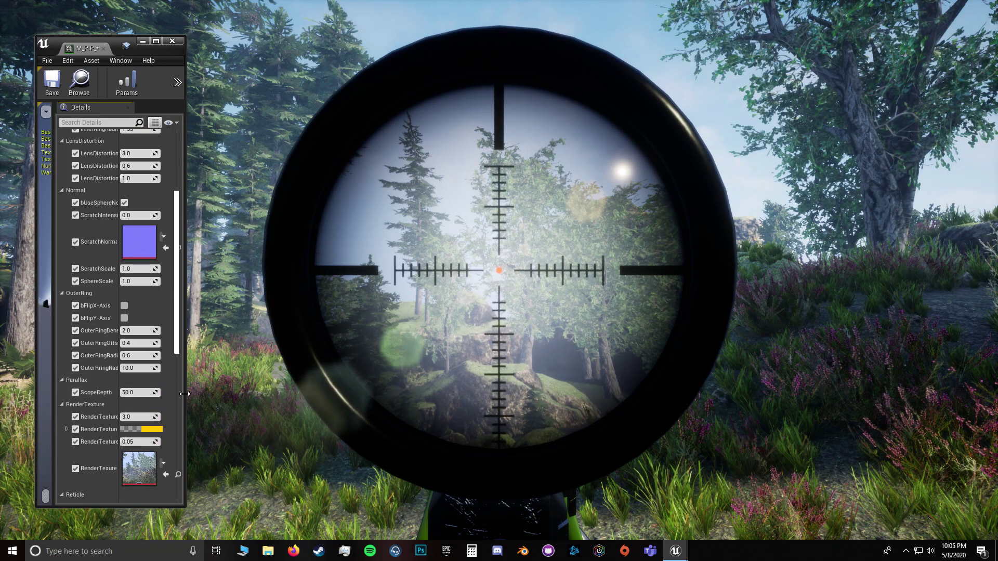
{"action": "left_click_drag", "start_coordinate": [185, 397], "coordinate": [228, 396]}
{"action": "left_click", "coordinate": [426, 301]}
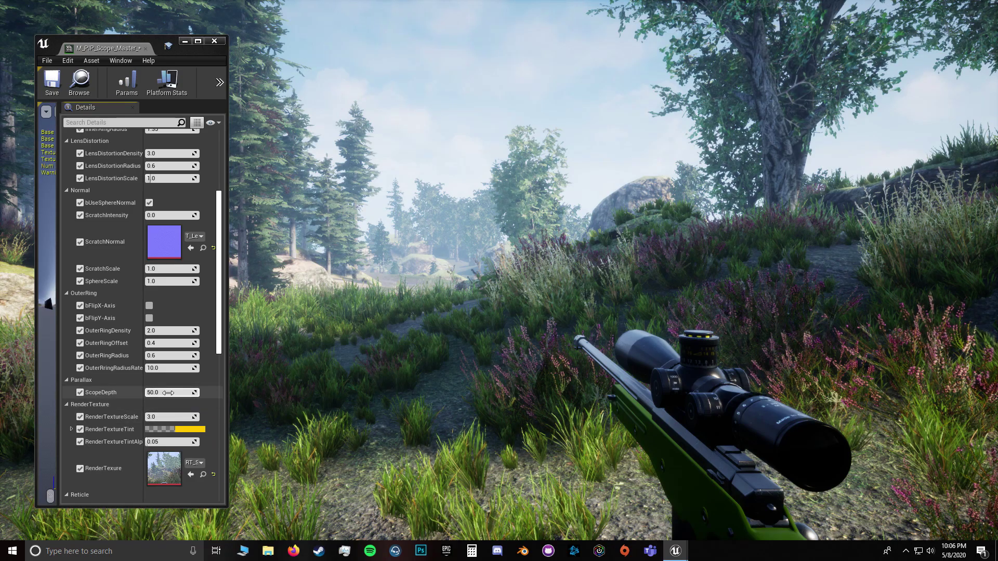
{"action": "right_click", "coordinate": [468, 312]}
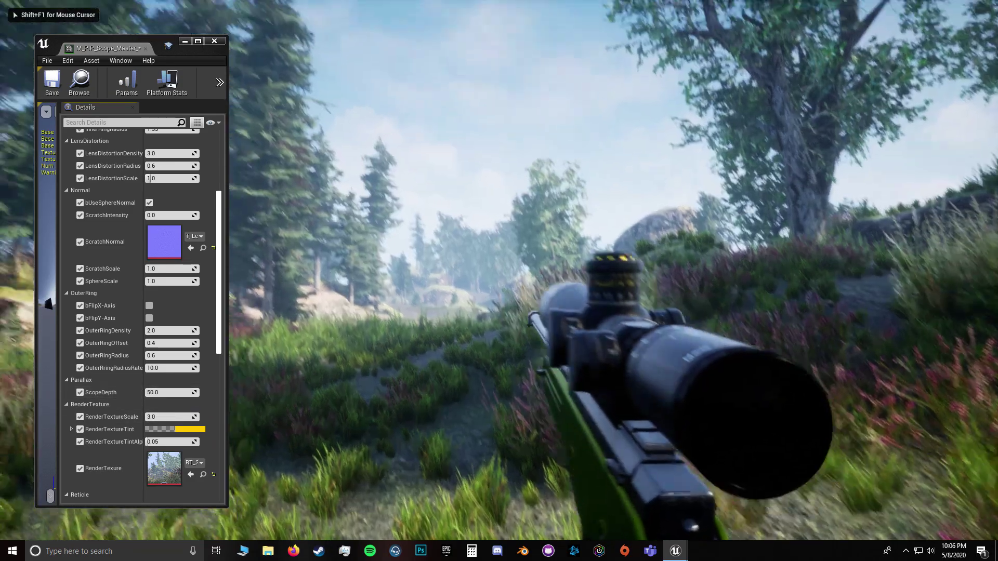
{"action": "key", "text": "shift+F1"}
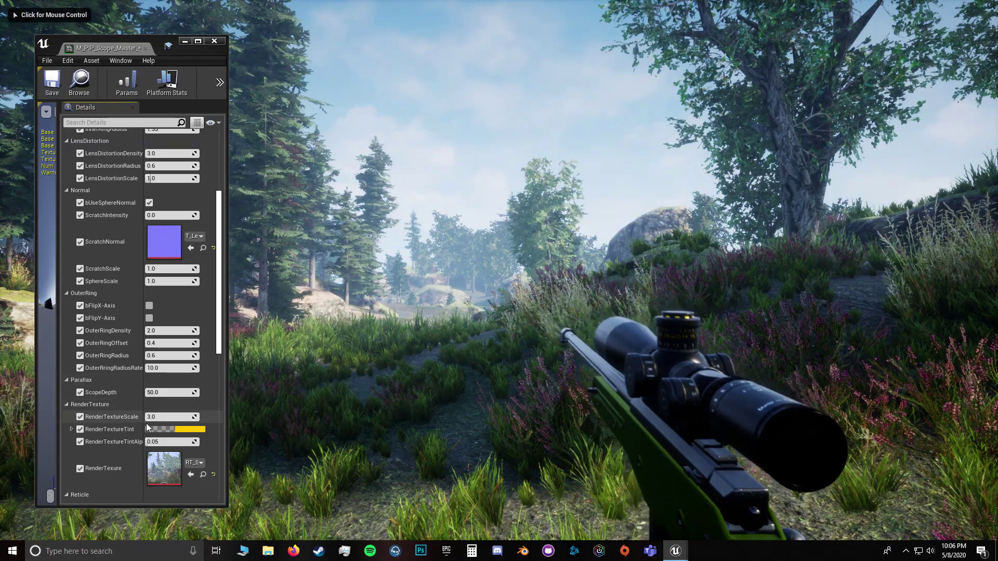
Step: Aim through the scope and try RenderTextureScale at about 19.23 and about 1.29, resetting it to default after each
{"action": "right_click", "coordinate": [612, 392]}
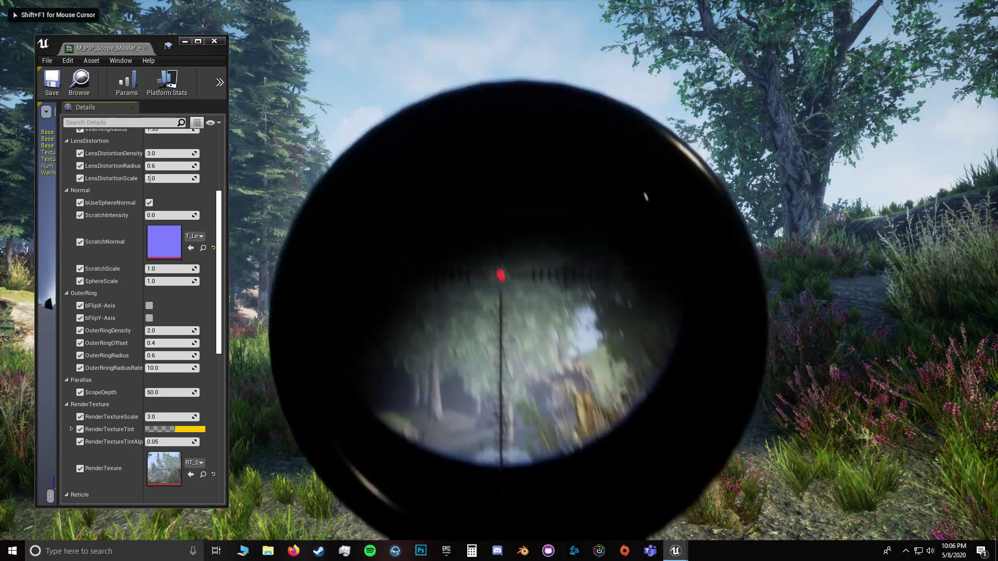
{"action": "key", "text": "shift+F1"}
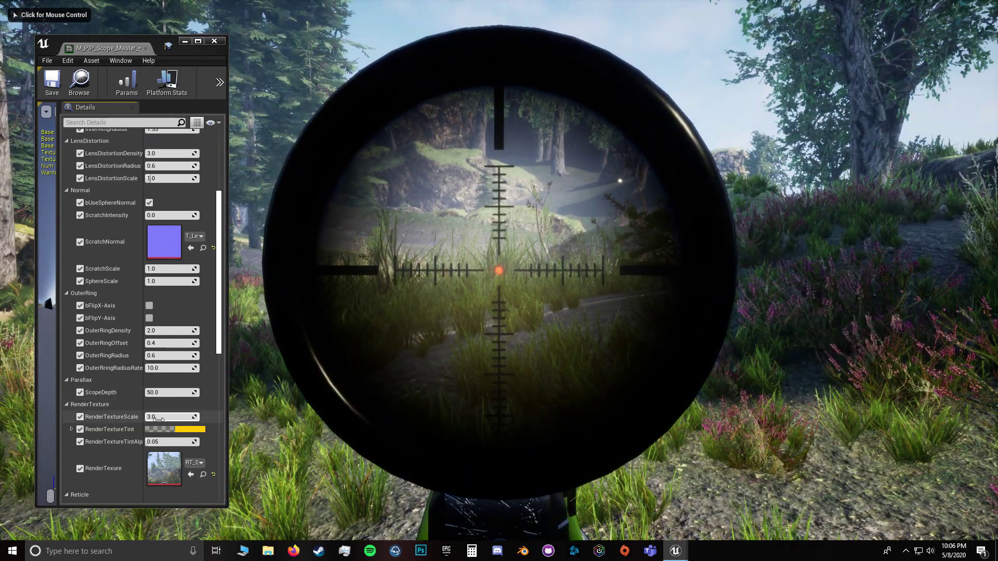
{"action": "left_click_drag", "start_coordinate": [163, 420], "coordinate": [452, 167]}
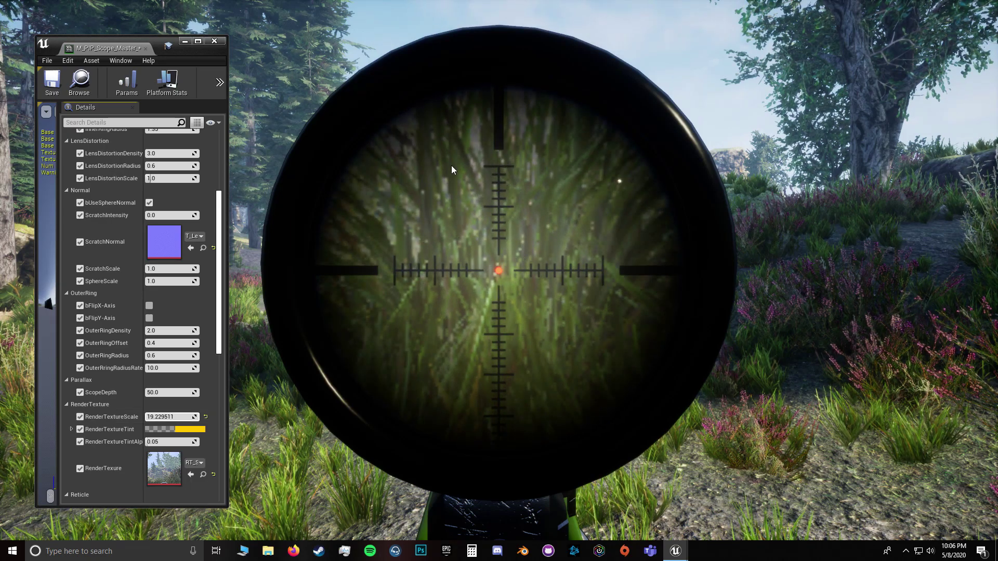
{"action": "left_click", "coordinate": [205, 417]}
{"action": "left_click_drag", "start_coordinate": [191, 418], "coordinate": [142, 417]}
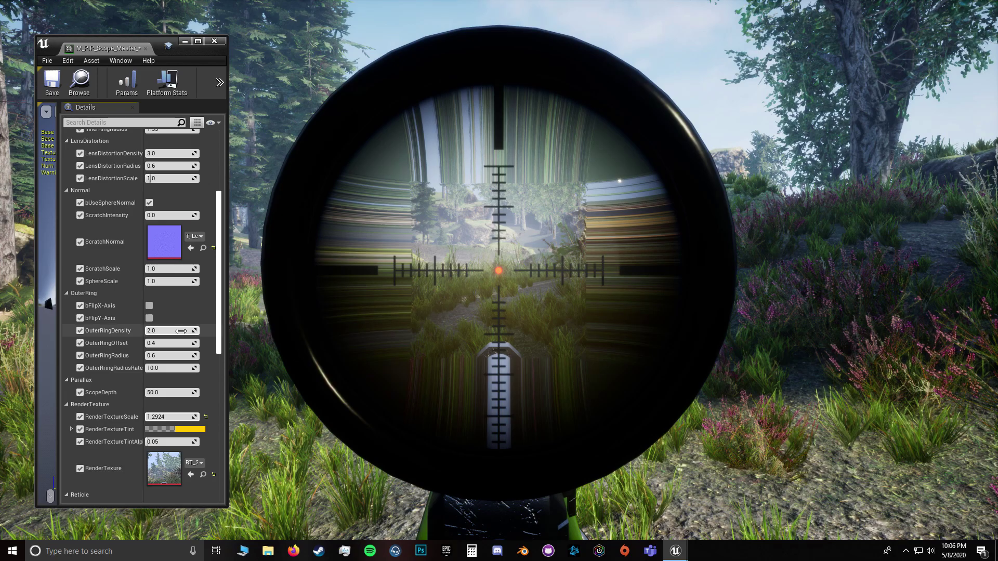
{"action": "left_click", "coordinate": [205, 417]}
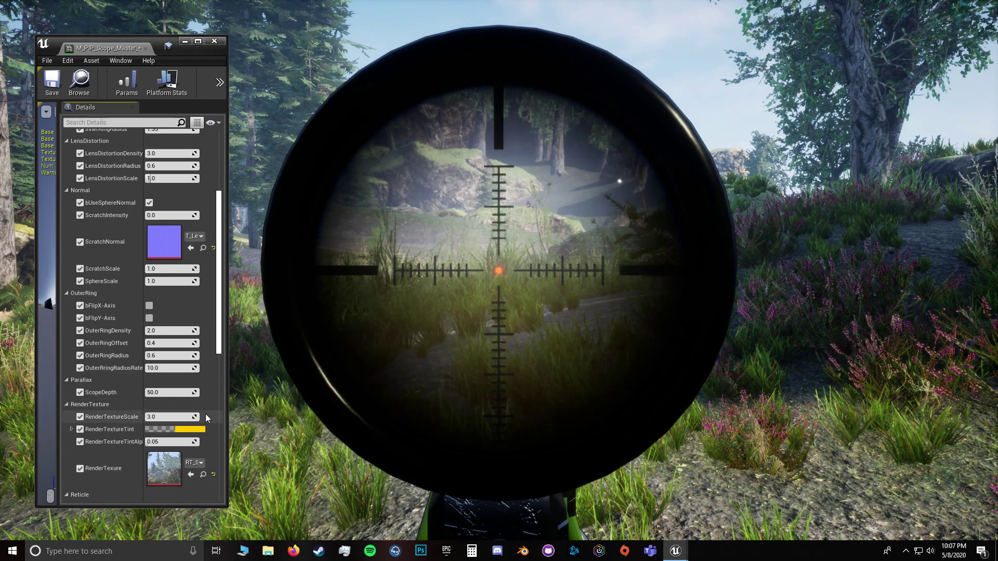
Step: Look around the forest through the scope to examine the current RenderTextureTint on the scoped image
{"action": "left_click", "coordinate": [453, 288]}
{"action": "key", "text": "shift+F1"}
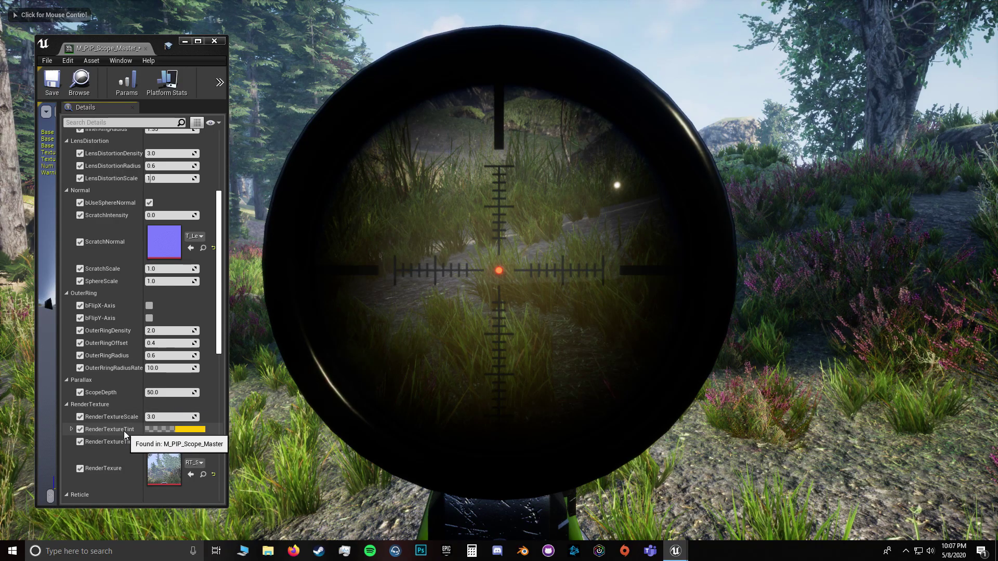
{"action": "left_click", "coordinate": [507, 249]}
{"action": "left_click", "coordinate": [508, 248]}
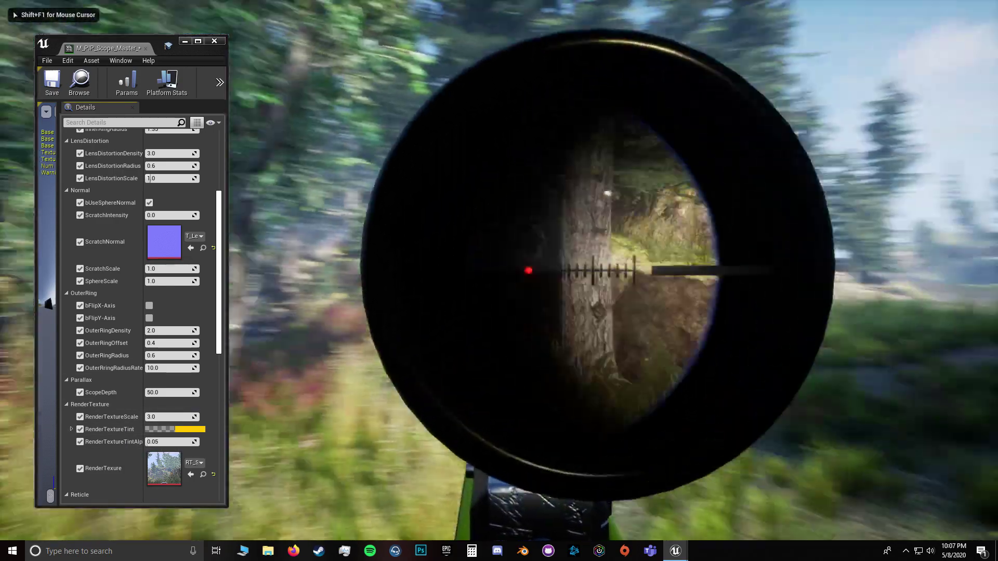
{"action": "key", "text": "shift+F1"}
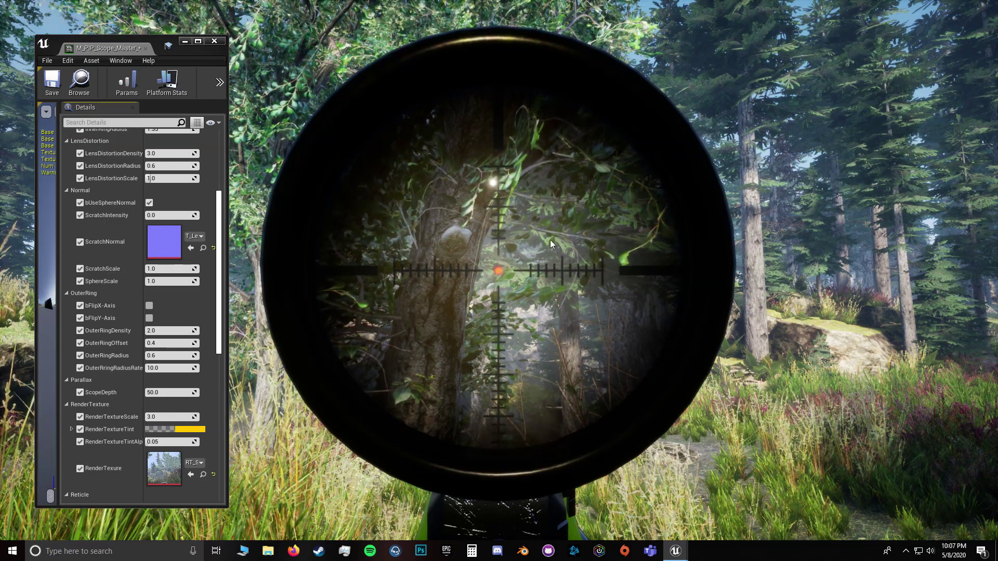
Step: Try blue and green for RenderTextureTint and apply a cyan tint with hex sRGB 00F3FF00
{"action": "left_click", "coordinate": [171, 431]}
{"action": "mouse_move", "coordinate": [201, 367]}
{"action": "left_mouse_down"}
{"action": "mouse_move", "coordinate": [183, 372]}
{"action": "mouse_move", "coordinate": [224, 364]}
{"action": "mouse_move", "coordinate": [187, 283]}
{"action": "left_mouse_up"}
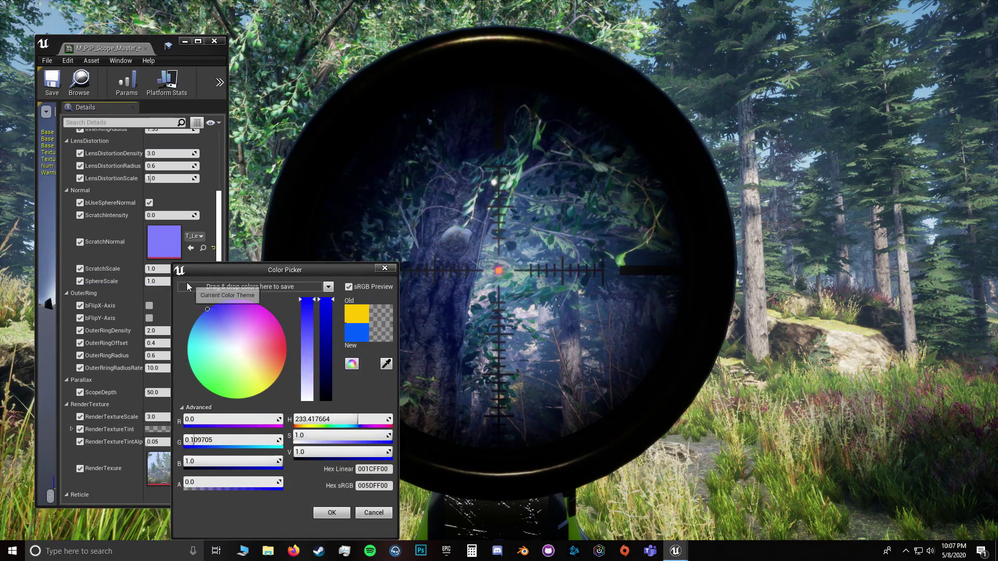
{"action": "left_click", "coordinate": [194, 375]}
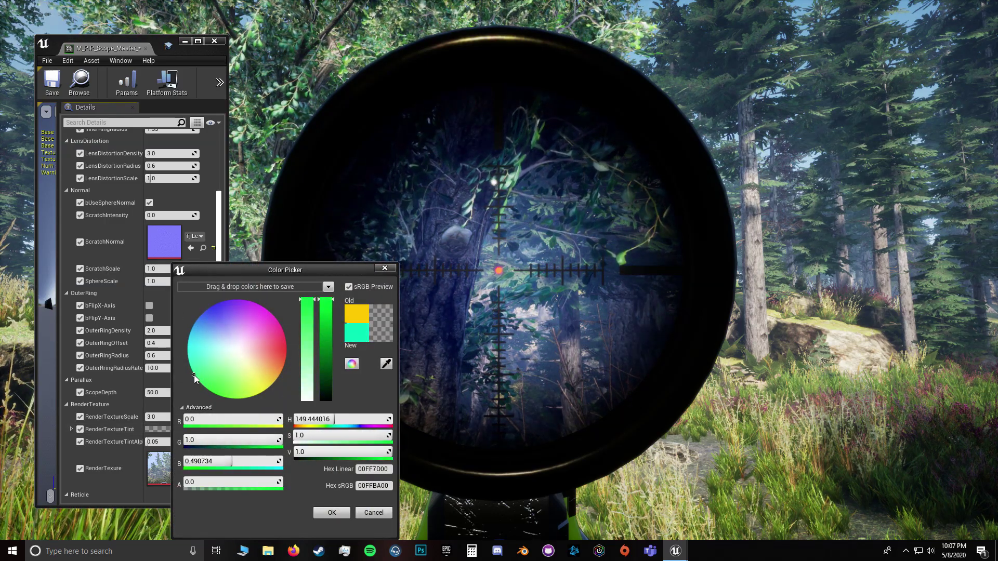
{"action": "left_click_drag", "start_coordinate": [178, 337], "coordinate": [179, 343]}
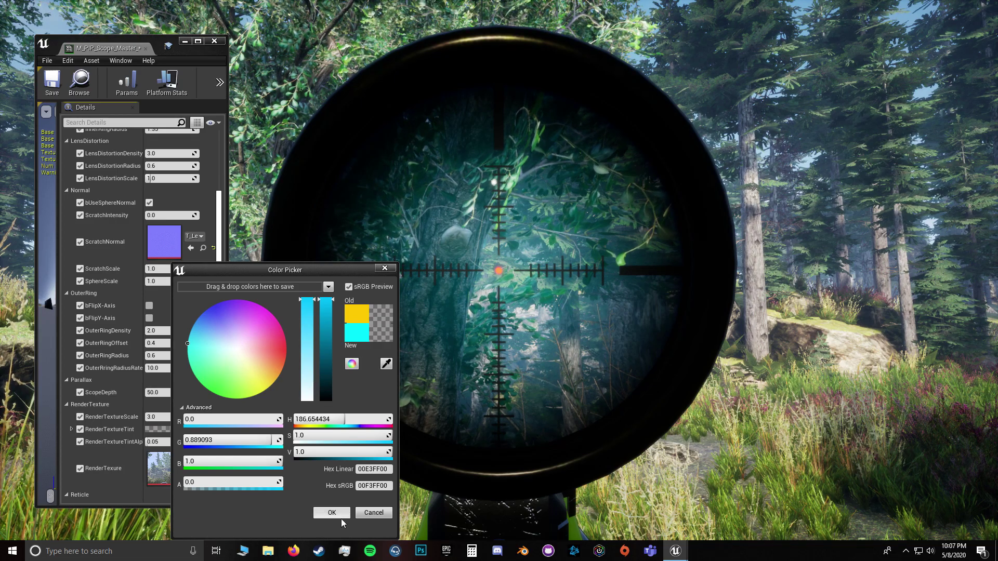
{"action": "left_click", "coordinate": [333, 514]}
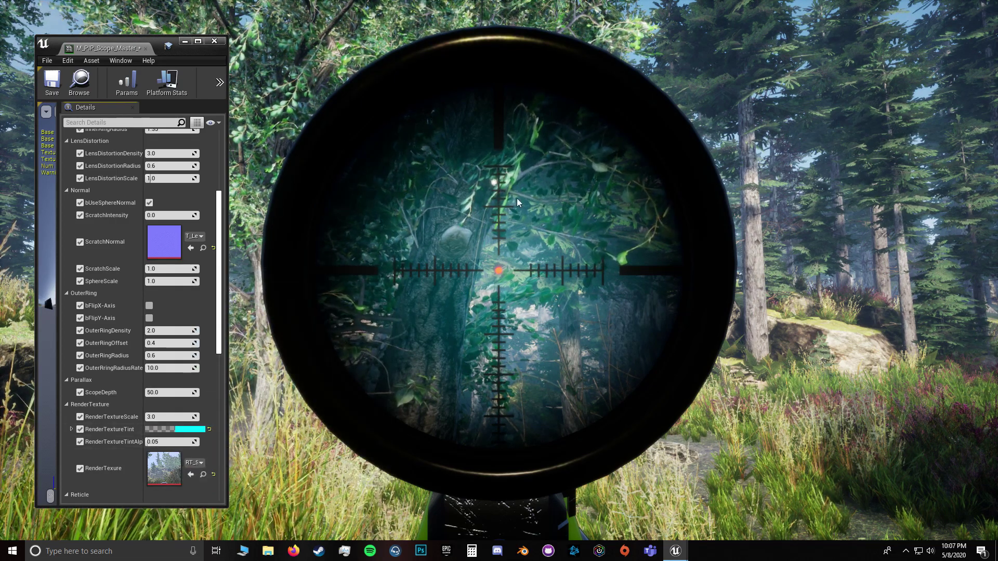
Step: Try RenderTextureTintAlpha at 1.0 and about 0.13 in the game, and reset it and RenderTextureTint to default
{"action": "left_click_drag", "start_coordinate": [154, 442], "coordinate": [200, 442]}
{"action": "left_click", "coordinate": [353, 353]}
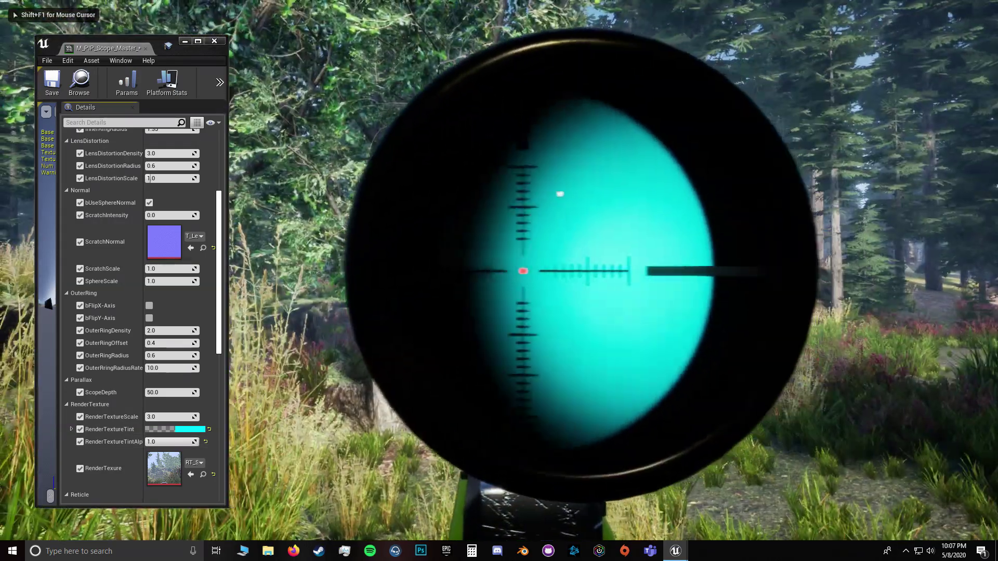
{"action": "key", "text": "shift+F1"}
{"action": "left_click_drag", "start_coordinate": [167, 442], "coordinate": [152, 441]}
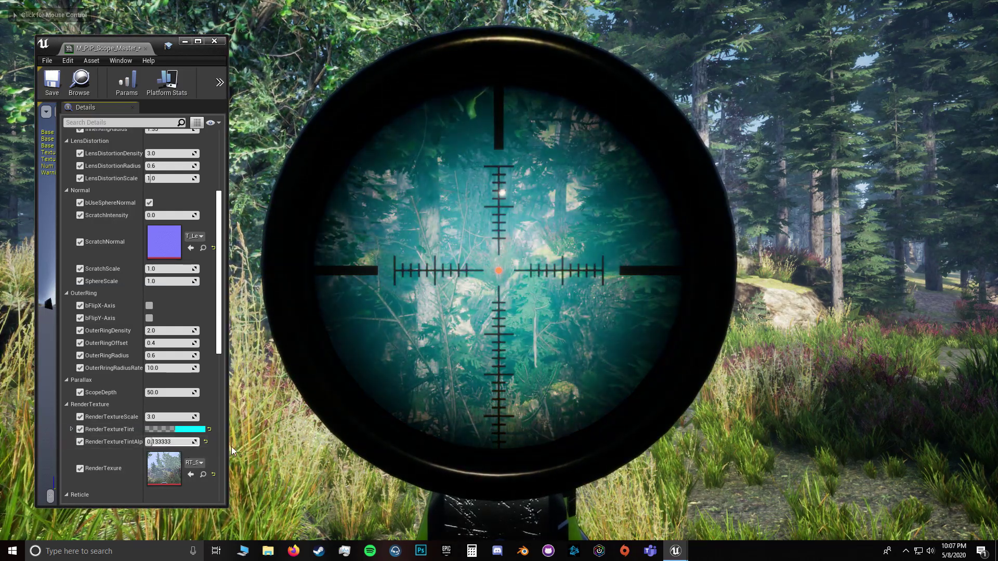
{"action": "left_click", "coordinate": [206, 441]}
{"action": "left_click", "coordinate": [471, 291]}
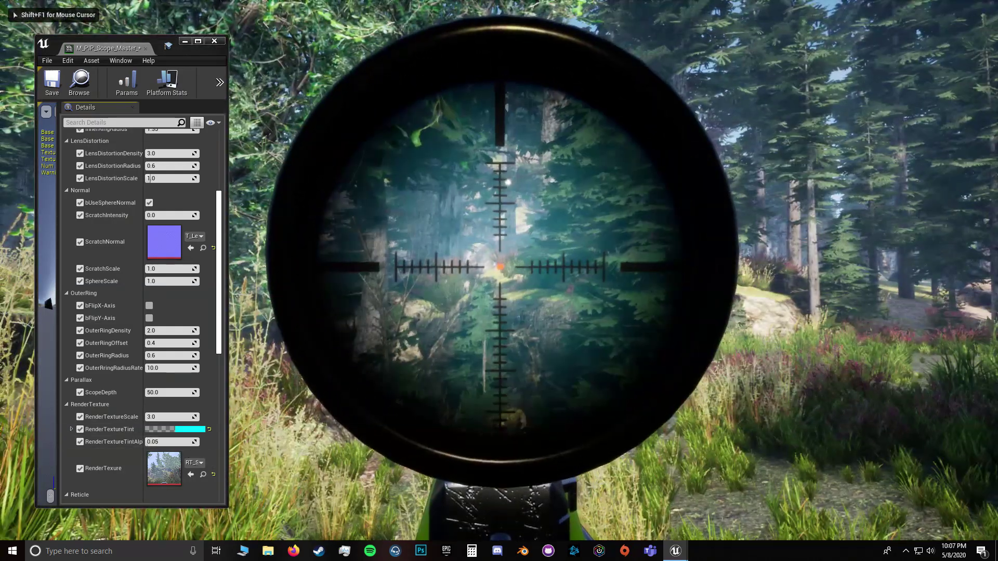
{"action": "key", "text": "shift+F1"}
{"action": "left_click", "coordinate": [210, 429]}
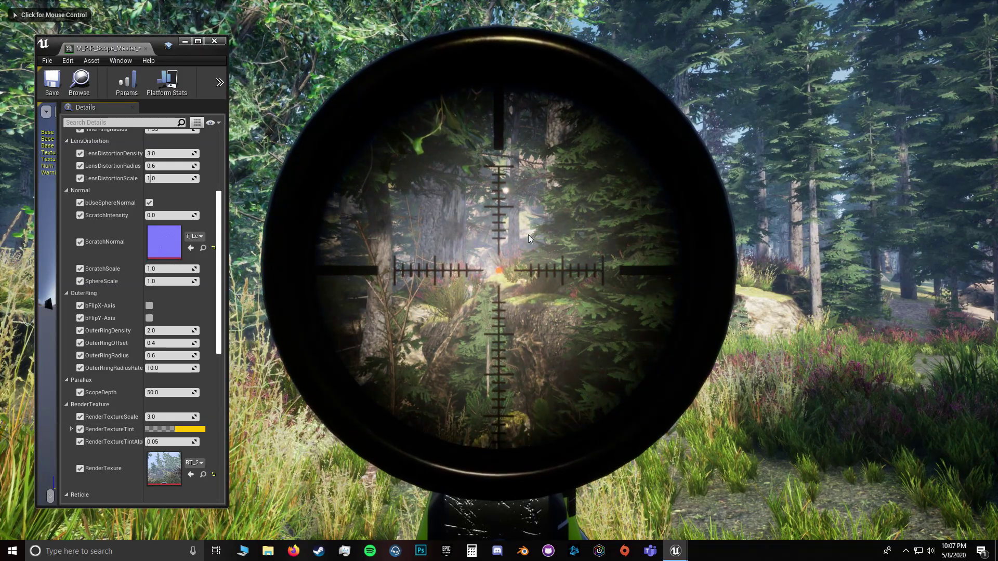
Step: Look up the RT_Scope render target in the RenderTexture asset list and view the scope from outside in the game
{"action": "scroll", "coordinate": [87, 408], "scroll_direction": "down", "scroll_amount": 4}
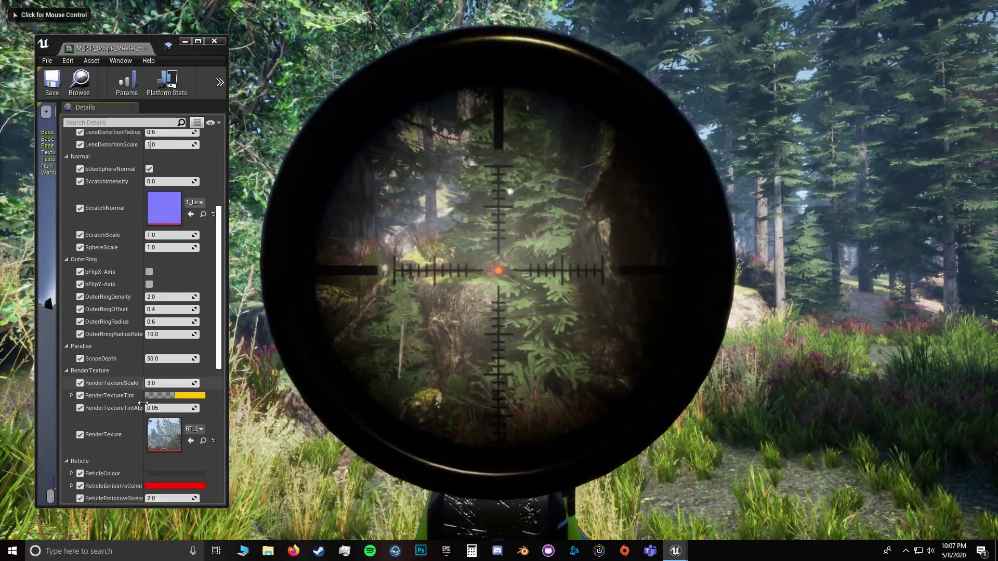
{"action": "left_click", "coordinate": [196, 397]}
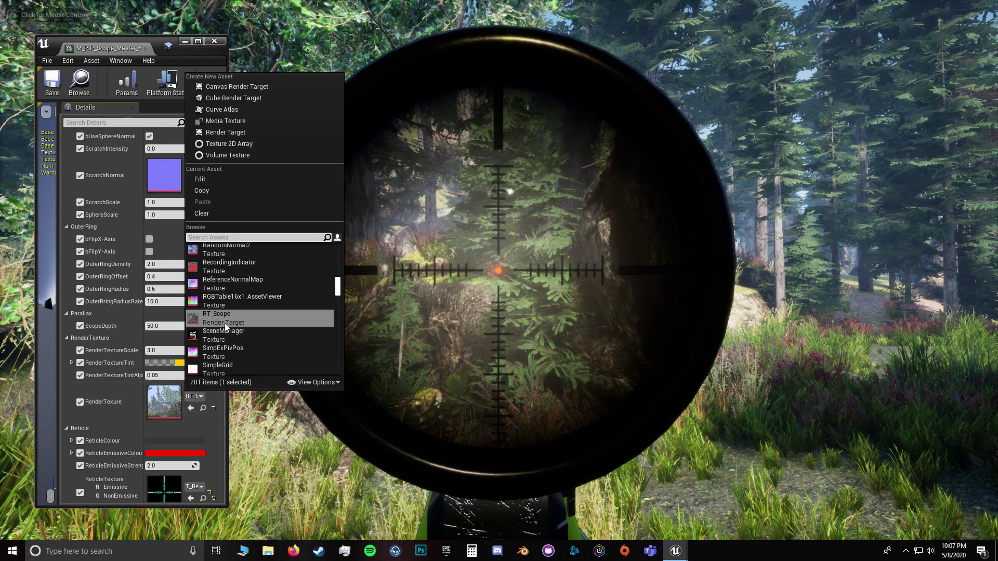
{"action": "left_click", "coordinate": [197, 397]}
{"action": "left_click", "coordinate": [311, 400]}
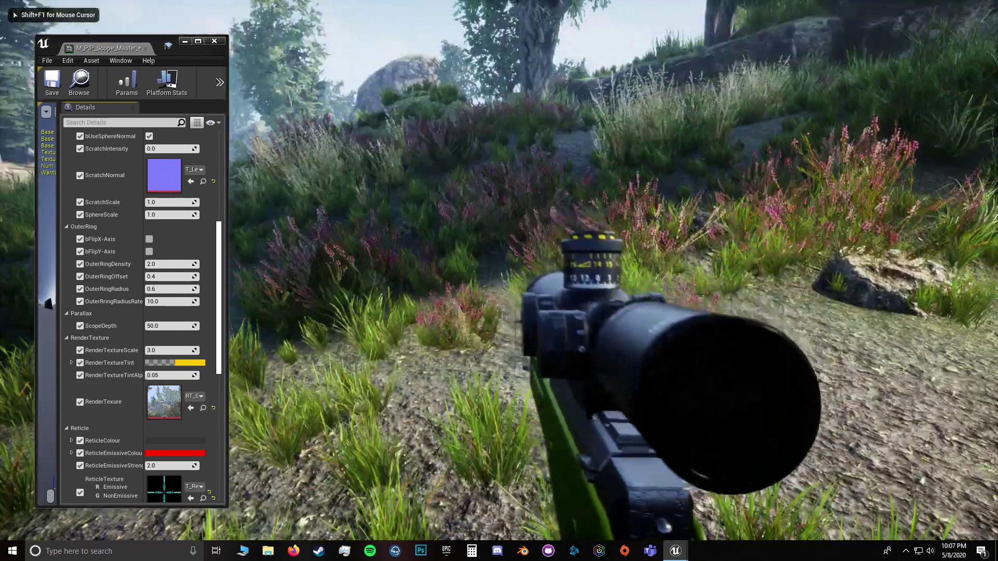
{"action": "key", "text": "shift+F1"}
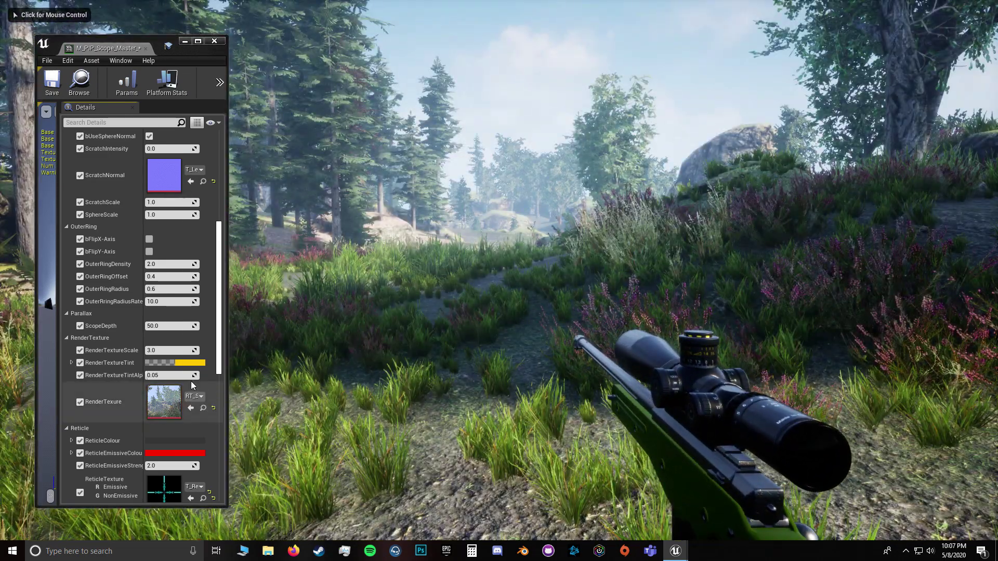
Step: Aim through the scope and try T_Reticle_10 as the ReticleTexture
{"action": "scroll", "coordinate": [112, 416], "scroll_direction": "down", "scroll_amount": 4}
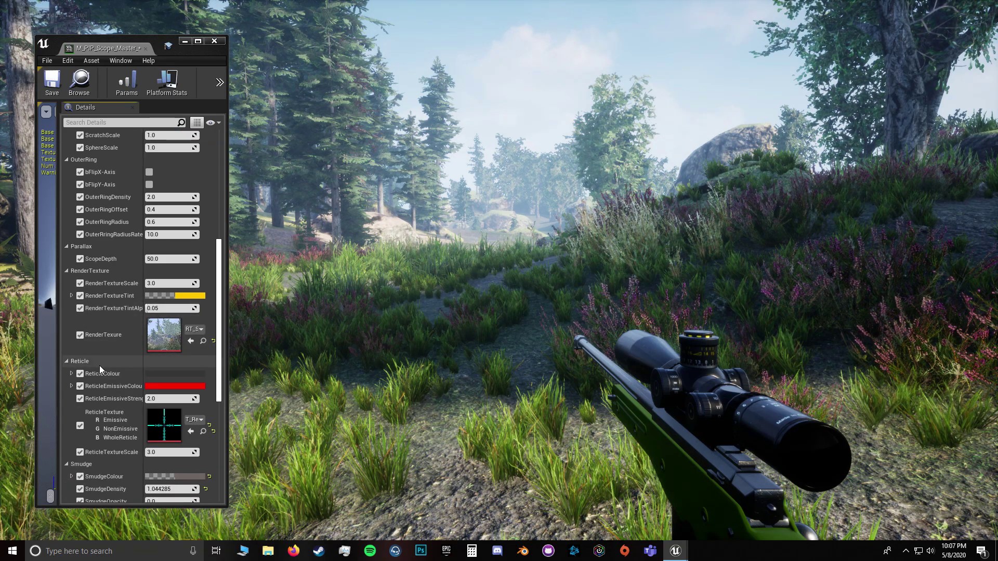
{"action": "scroll", "coordinate": [99, 366], "scroll_direction": "down", "scroll_amount": 2}
{"action": "left_click", "coordinate": [363, 364]}
{"action": "right_click", "coordinate": [364, 364]}
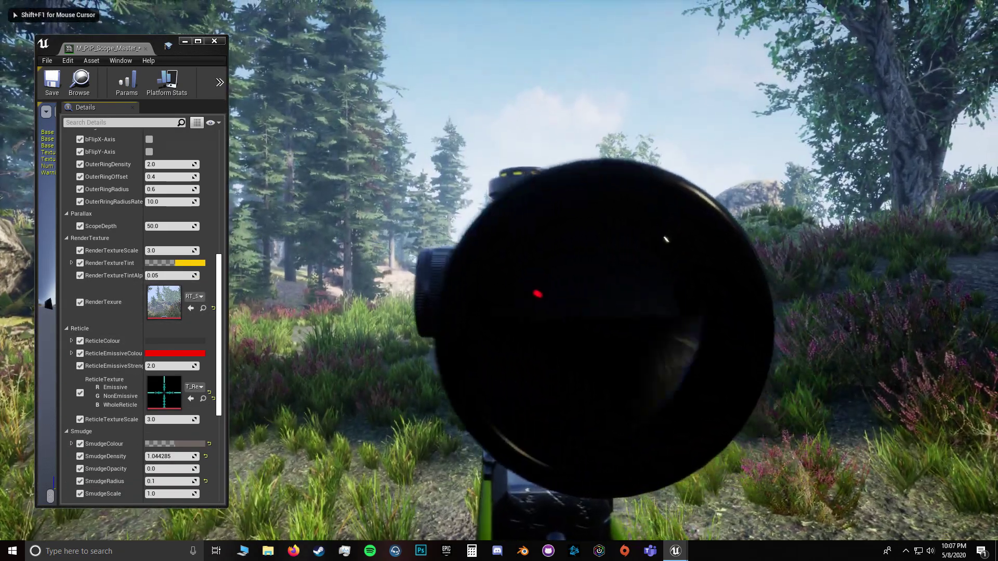
{"action": "key", "text": "shift+F1"}
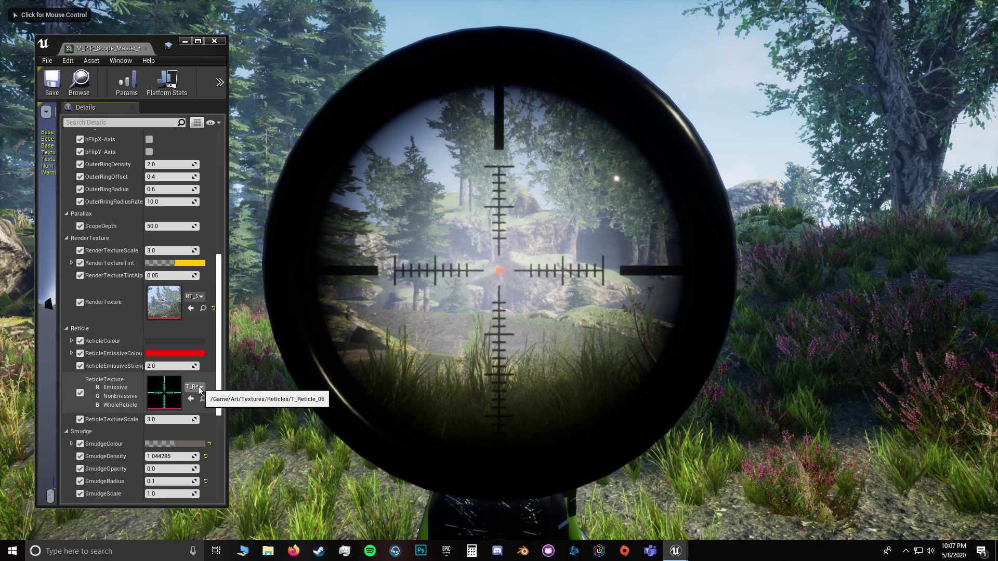
{"action": "left_click", "coordinate": [201, 387]}
{"action": "scroll", "coordinate": [232, 291], "scroll_direction": "up", "scroll_amount": 2}
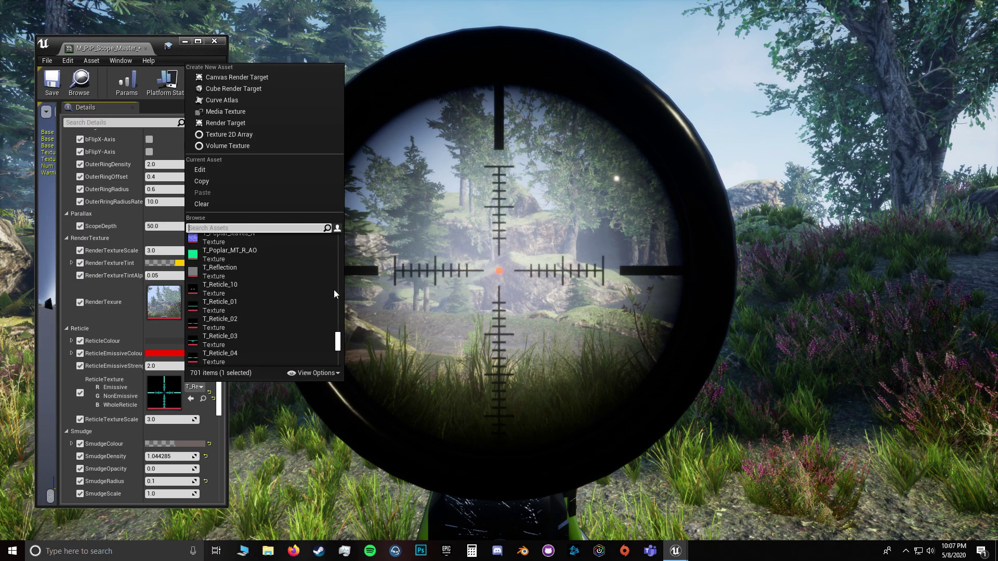
{"action": "left_click", "coordinate": [224, 287]}
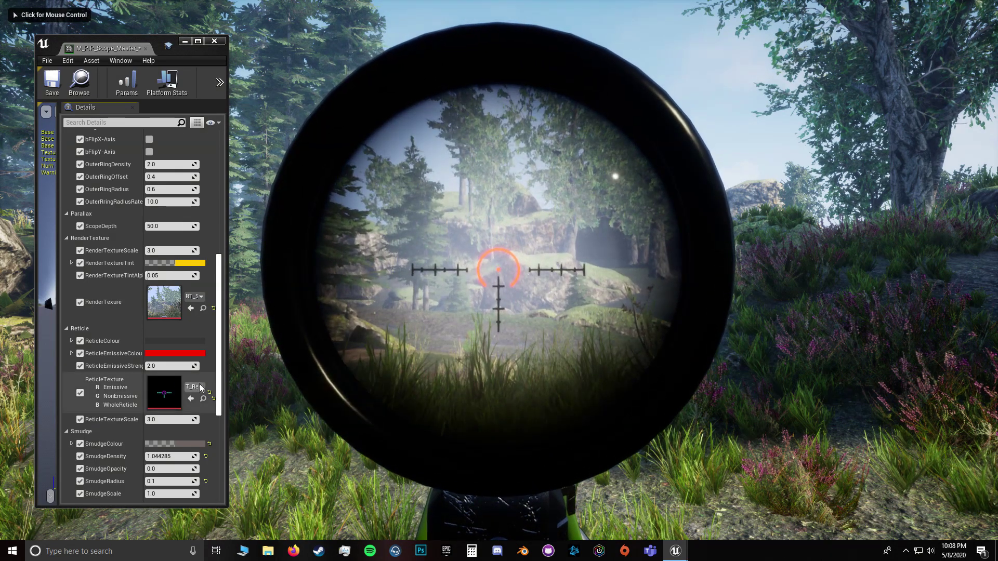
Step: Try the plain full-width crosshair as ReticleTexture and replace it with T_Reticle_07
{"action": "left_click", "coordinate": [193, 389]}
{"action": "left_click", "coordinate": [241, 323]}
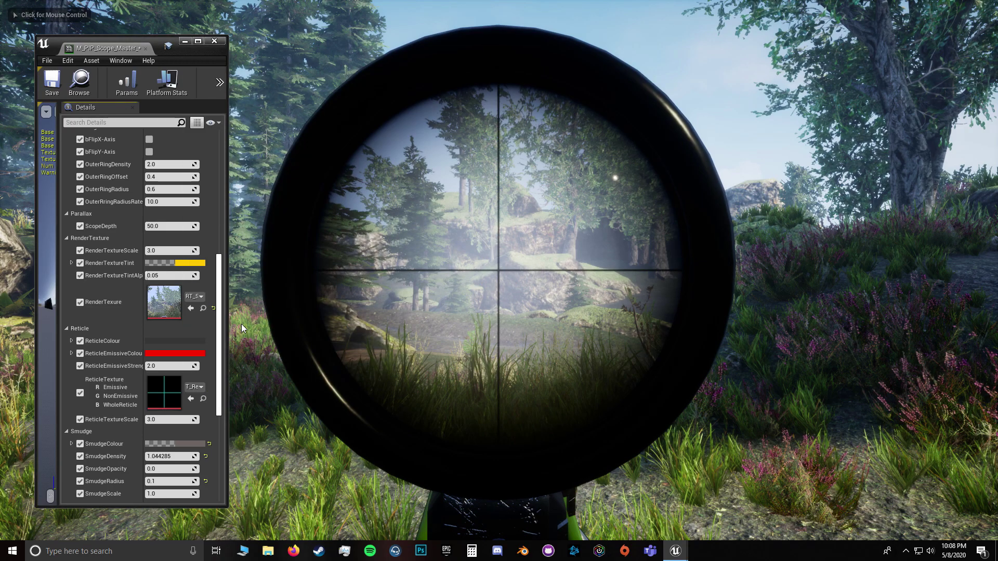
{"action": "left_click", "coordinate": [194, 387]}
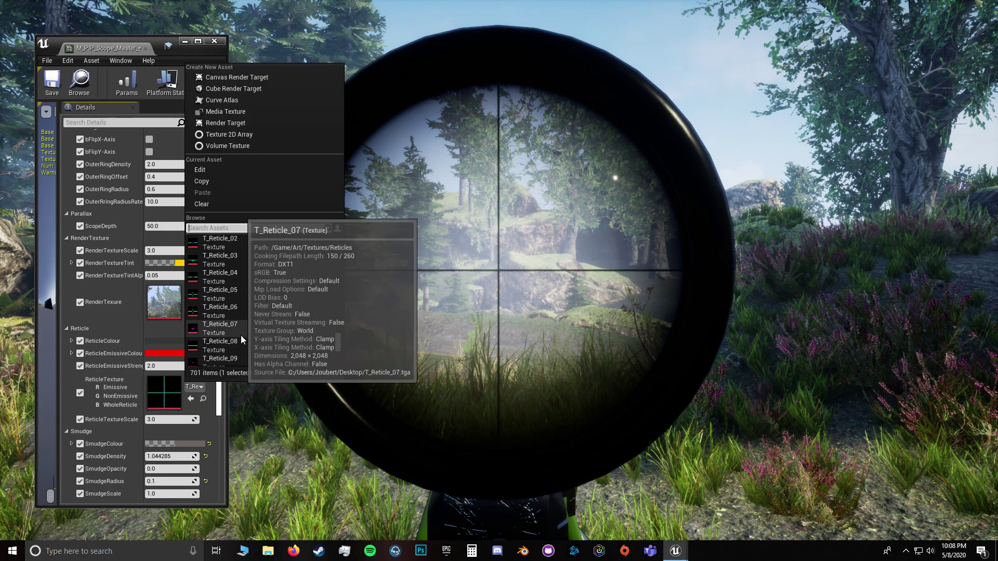
{"action": "left_click", "coordinate": [227, 331]}
{"action": "left_click", "coordinate": [494, 311]}
{"action": "key", "text": "shift+F1"}
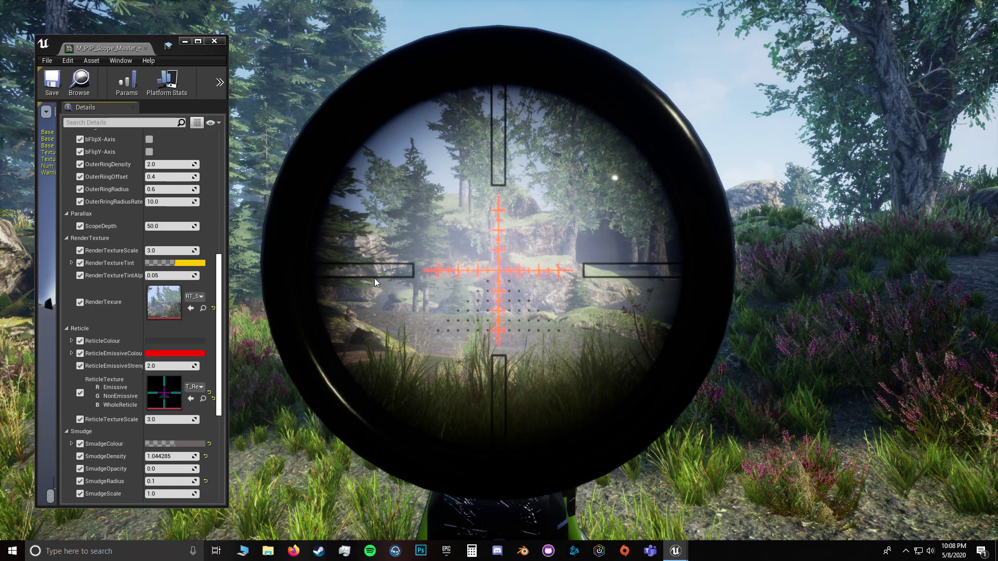
Step: Set ReticleColour to a bright green at full brightness
{"action": "left_click", "coordinate": [178, 341]}
{"action": "left_click", "coordinate": [206, 381]}
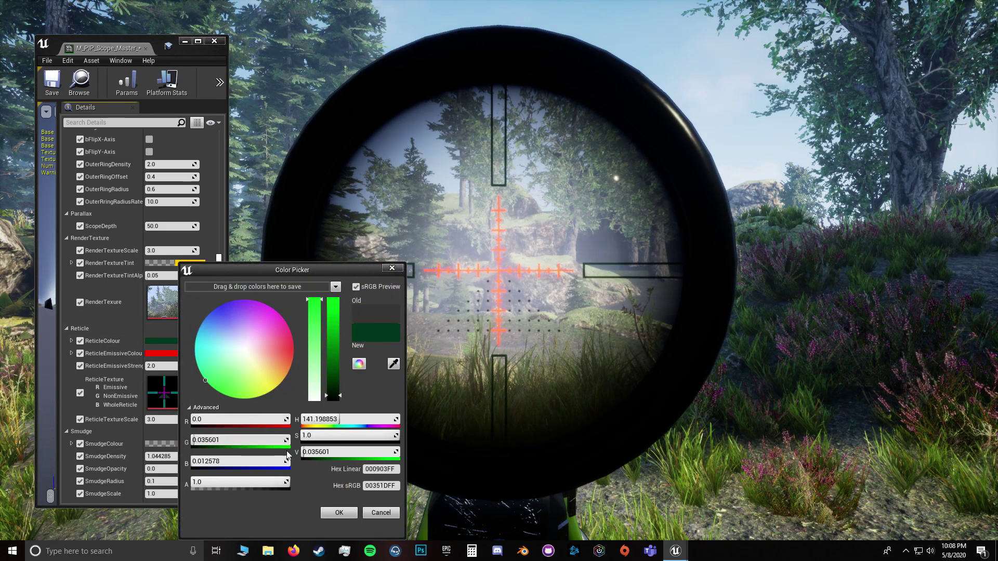
{"action": "left_click_drag", "start_coordinate": [322, 369], "coordinate": [330, 272]}
{"action": "left_click", "coordinate": [339, 513]}
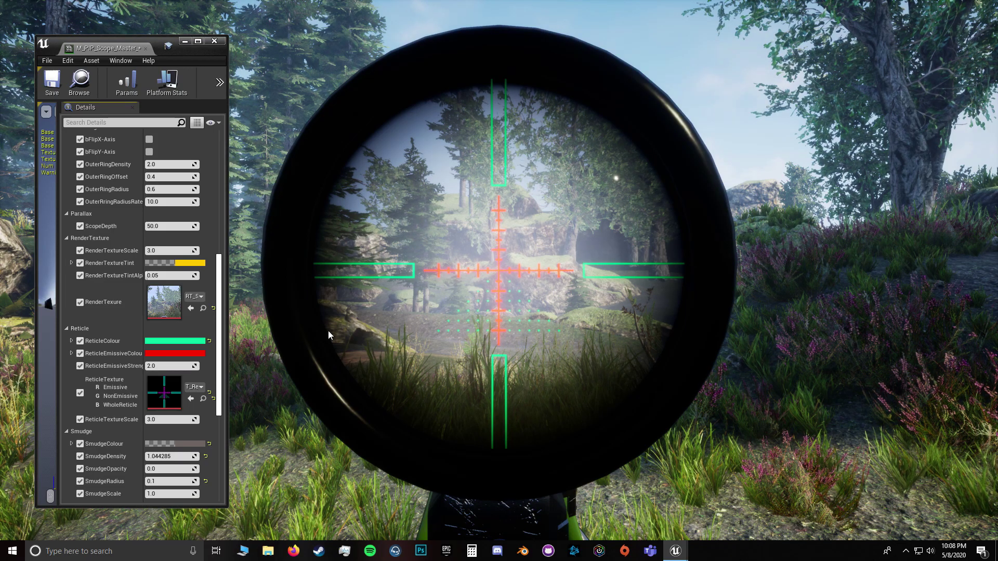
Step: Try a blue-green shade for ReticleEmissiveColour and cancel the colour change
{"action": "left_click", "coordinate": [188, 355]}
{"action": "left_click", "coordinate": [245, 300]}
{"action": "left_click_drag", "start_coordinate": [248, 315], "coordinate": [213, 319]}
{"action": "key", "text": "Escape"}
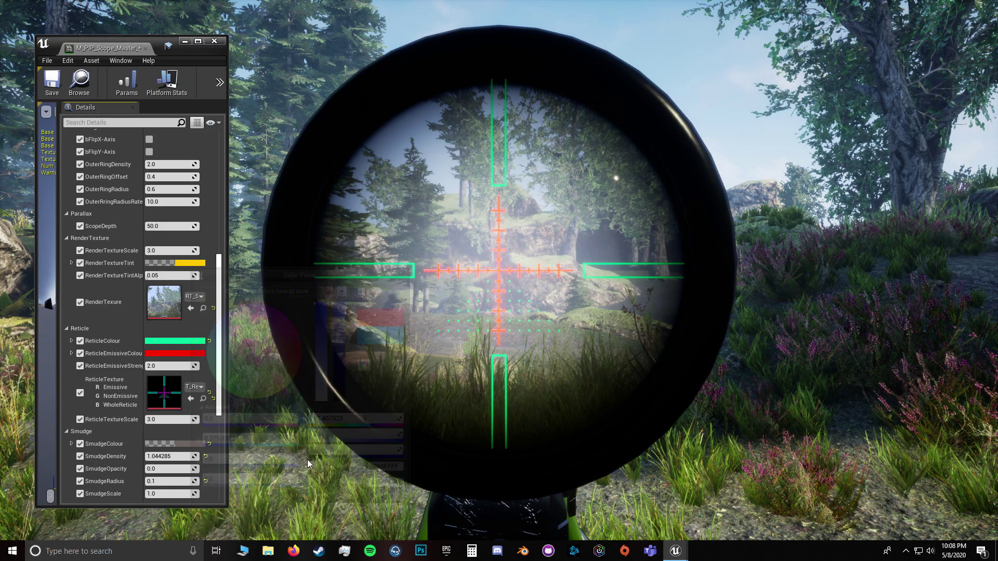
Step: Look through the scope in the game, try ReticleEmissiveStrength at about 4.56, and reset it to default
{"action": "left_click", "coordinate": [523, 260]}
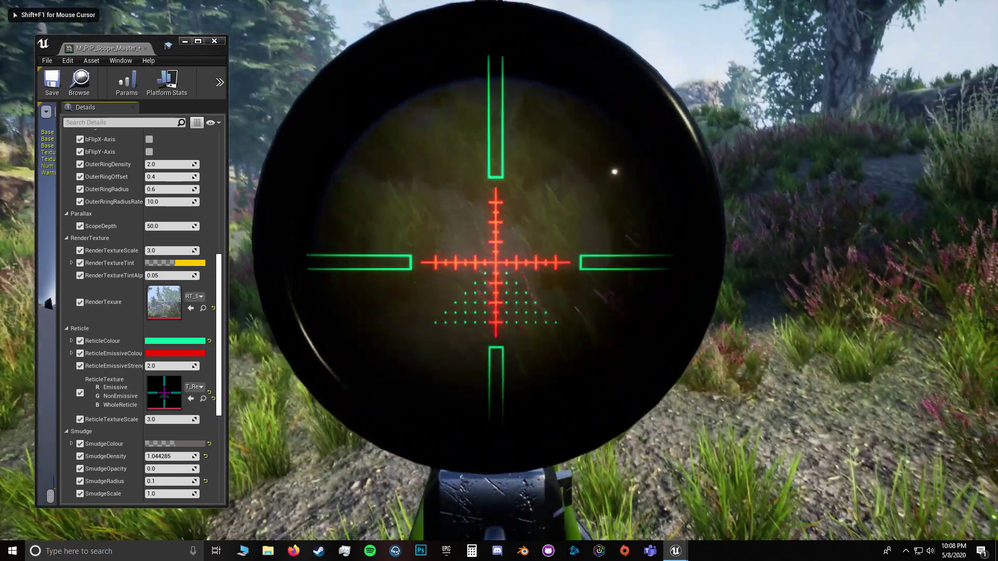
{"action": "key", "text": "shift+F1"}
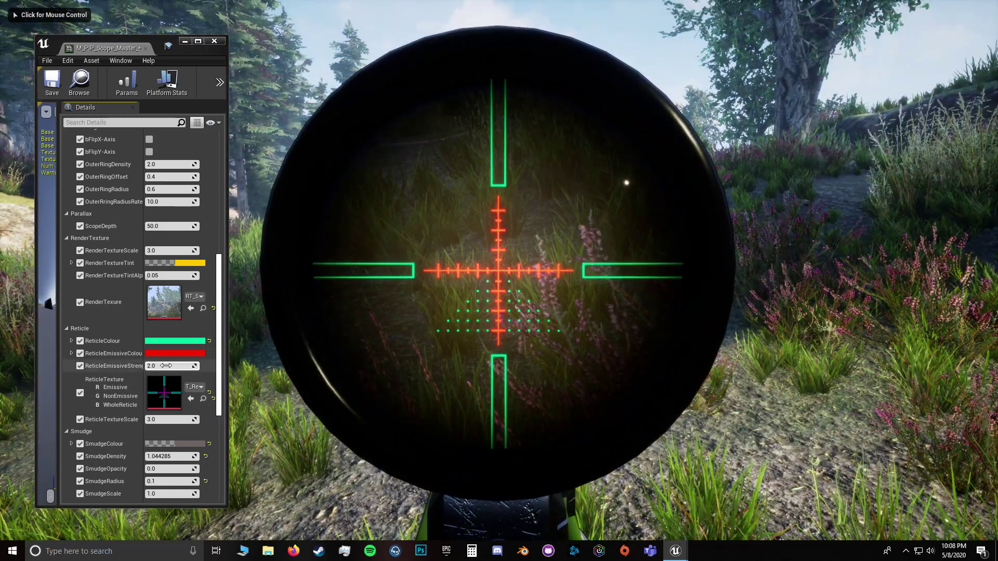
{"action": "left_click_drag", "start_coordinate": [173, 366], "coordinate": [179, 366]}
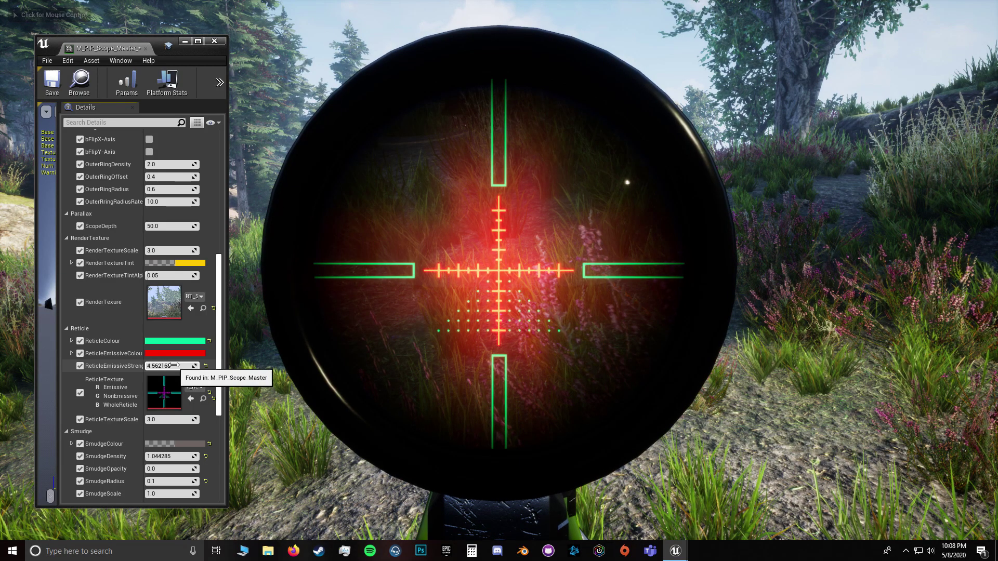
{"action": "left_click", "coordinate": [581, 258]}
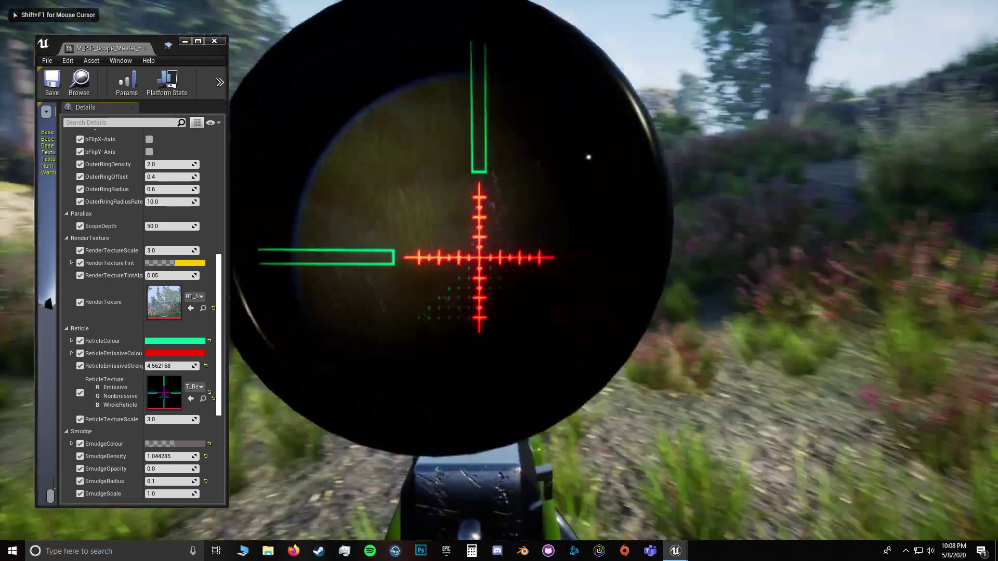
{"action": "key", "text": "shift+F1"}
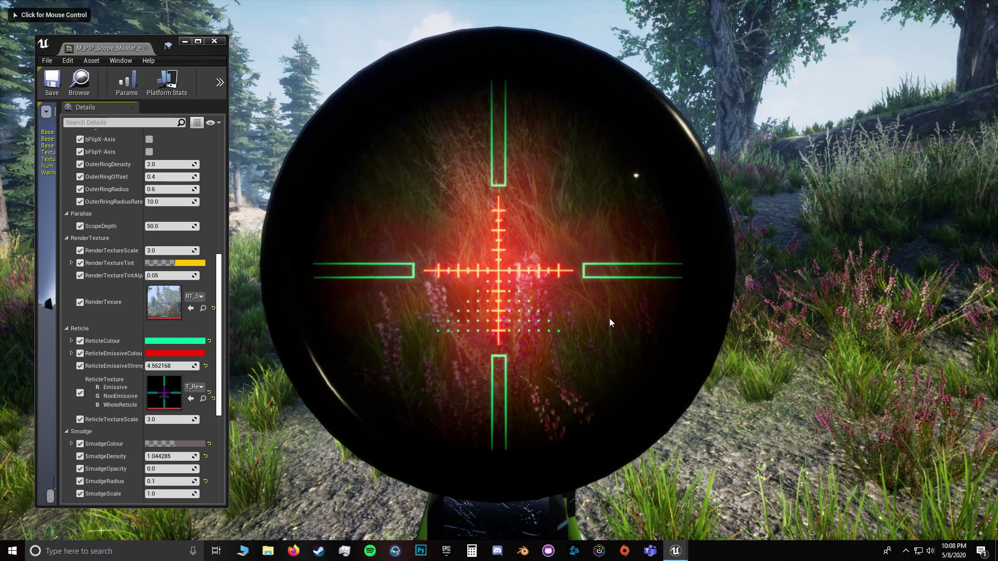
{"action": "left_click", "coordinate": [206, 366]}
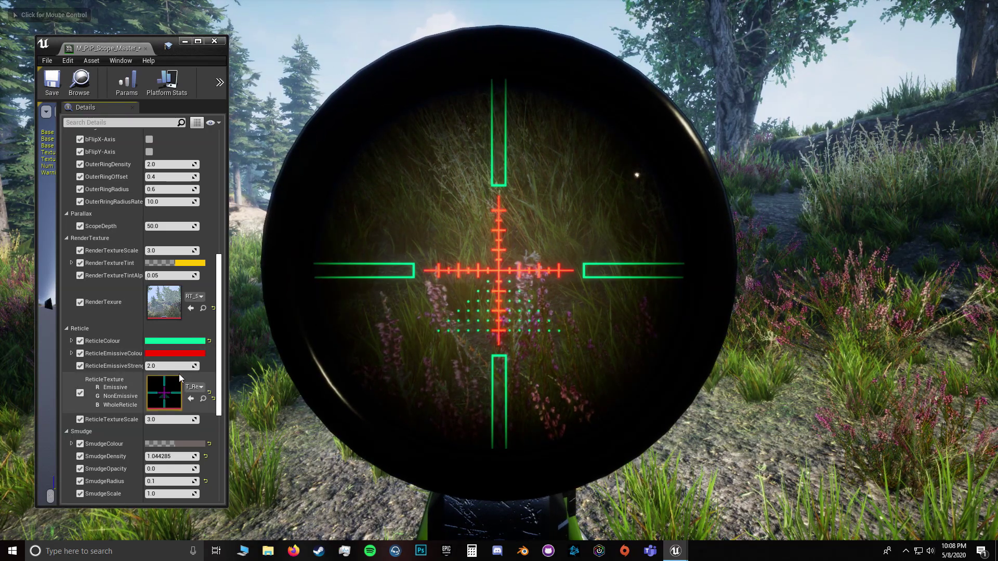
Step: Try ReticleTextureScale at about 2.0 through the scope, and reset it and ReticleColour to default
{"action": "left_click", "coordinate": [193, 388]}
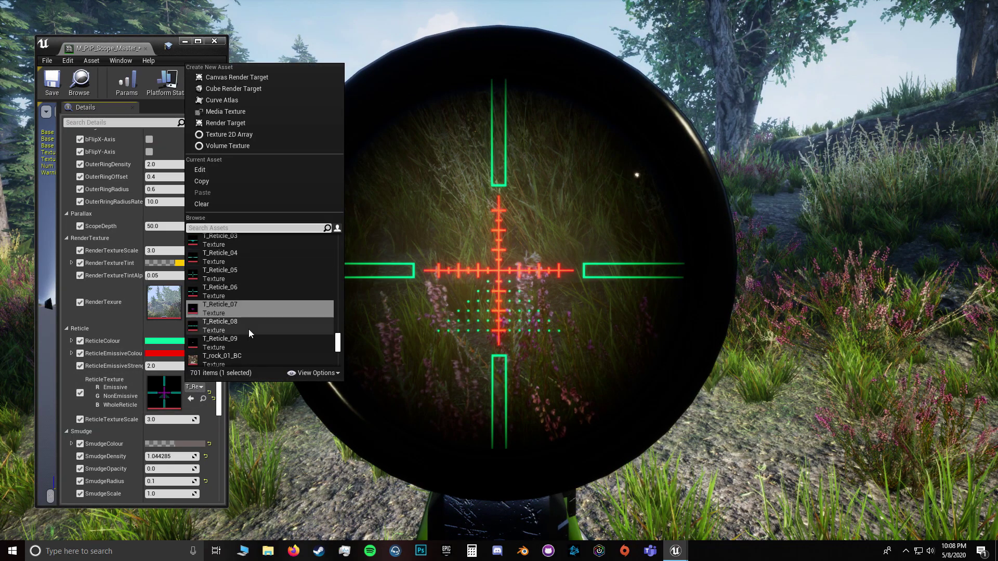
{"action": "left_click", "coordinate": [164, 396]}
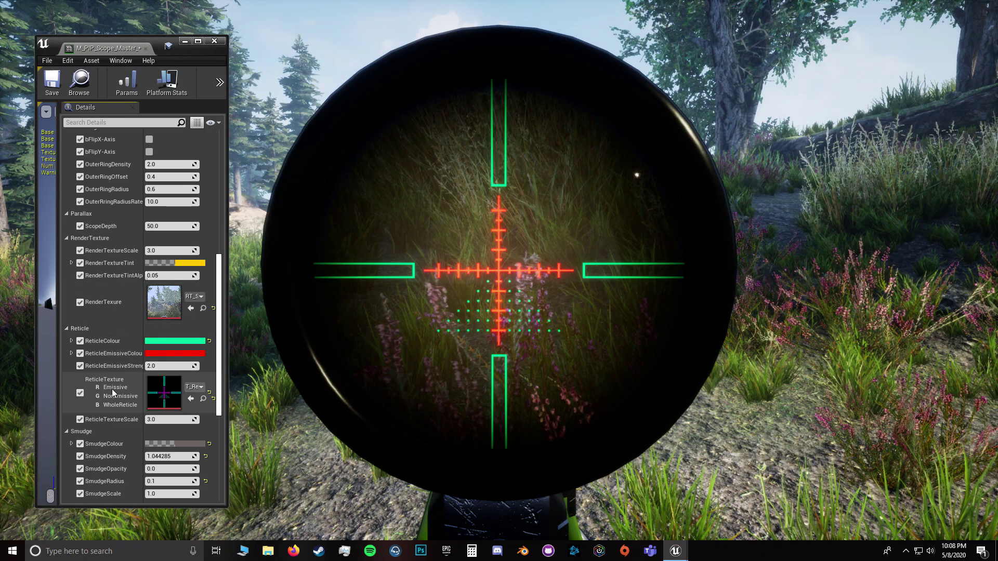
{"action": "left_click_drag", "start_coordinate": [159, 419], "coordinate": [173, 419]}
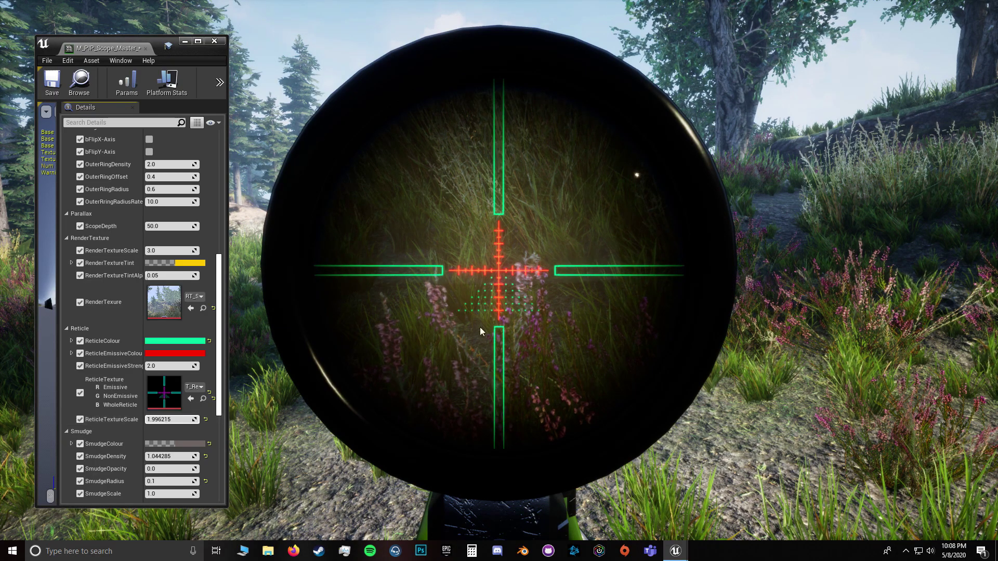
{"action": "left_click", "coordinate": [454, 340]}
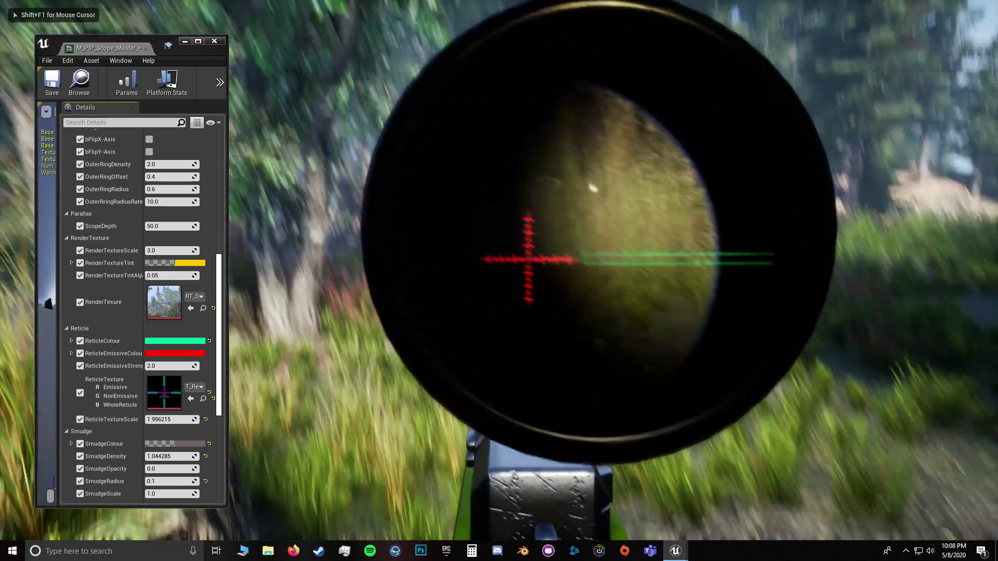
{"action": "key", "text": "shift+F1"}
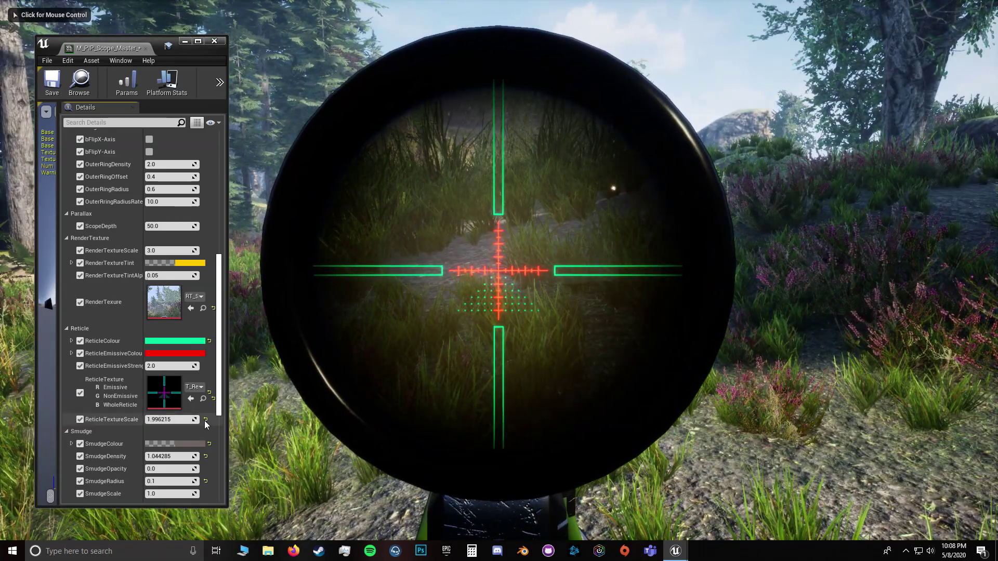
{"action": "left_click", "coordinate": [206, 420]}
{"action": "left_click", "coordinate": [209, 341]}
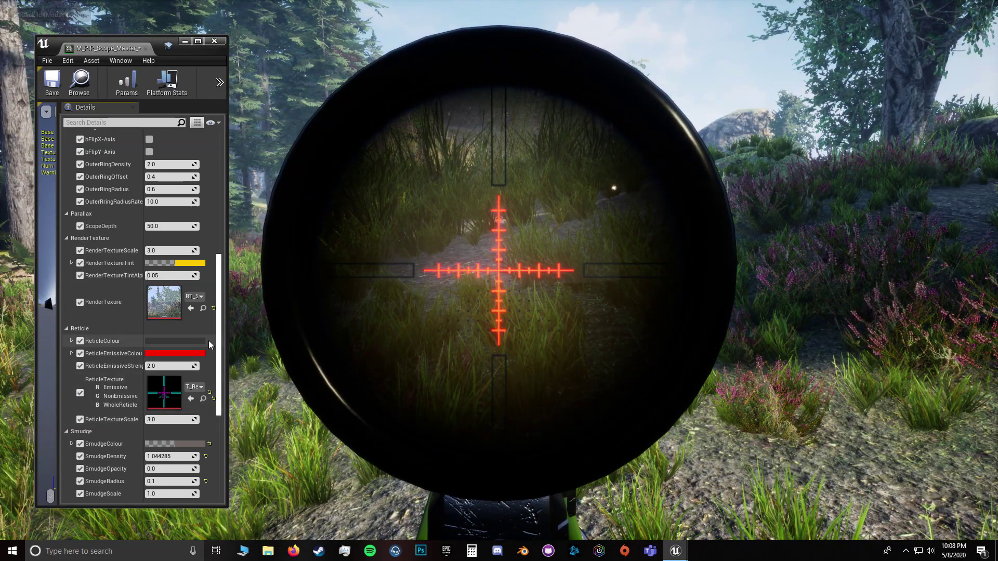
Step: Enlarge the material editor, find the Smudge parameters, and set SmudgeOpacity to 1.0 while viewing the preview plane
{"action": "scroll", "coordinate": [109, 357], "scroll_direction": "down", "scroll_amount": 4}
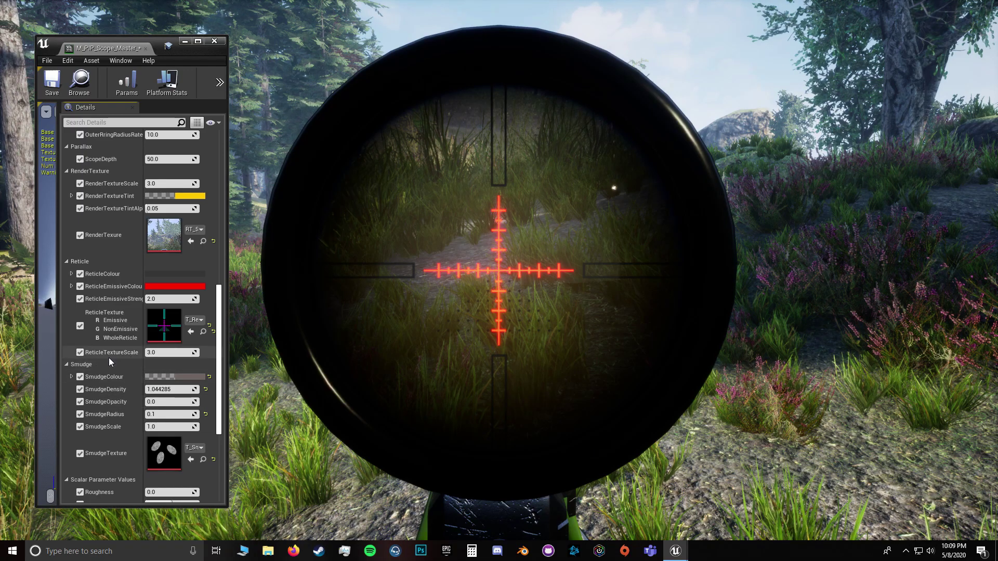
{"action": "scroll", "coordinate": [108, 357], "scroll_direction": "down", "scroll_amount": 2}
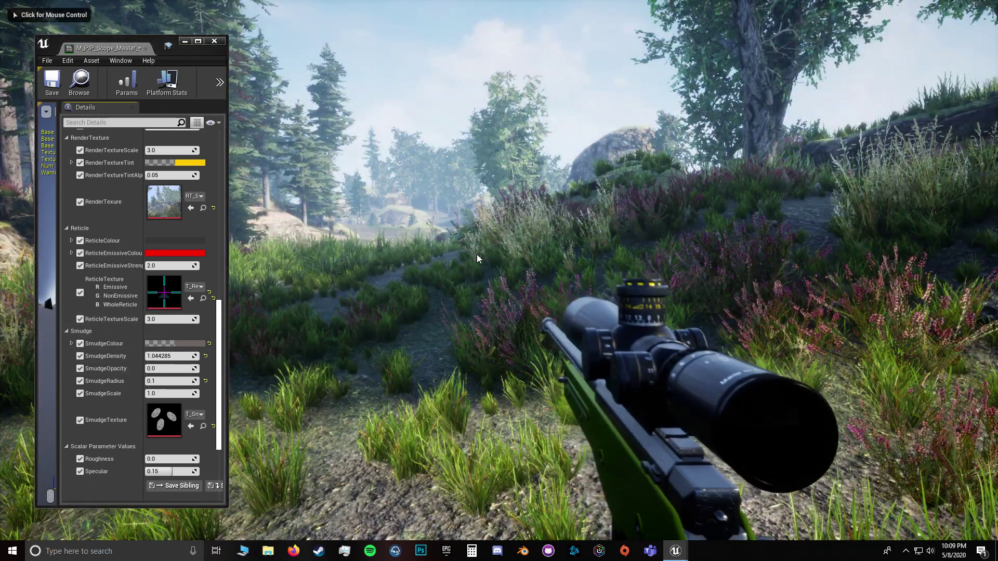
{"action": "left_click_drag", "start_coordinate": [227, 329], "coordinate": [533, 329]}
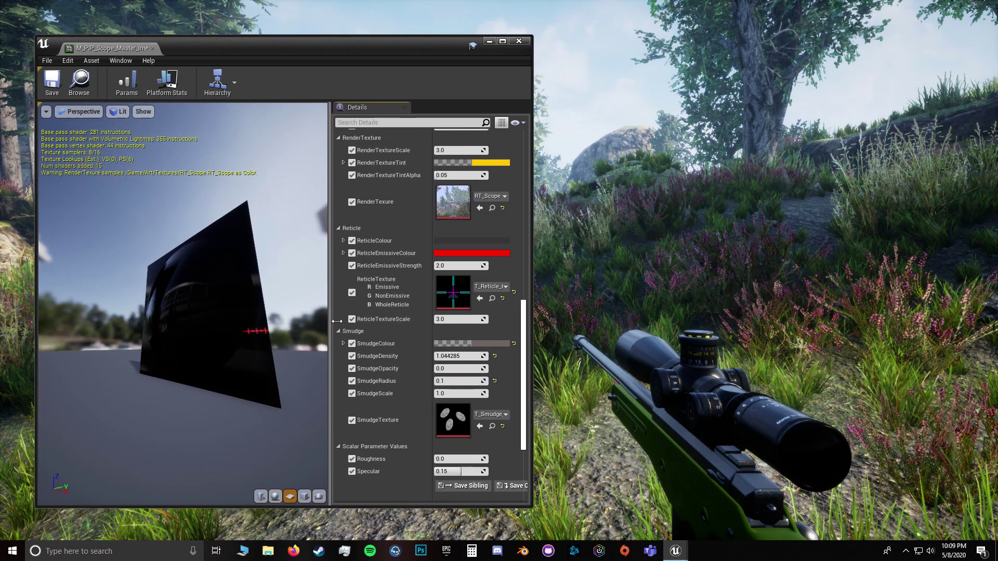
{"action": "mouse_move", "coordinate": [204, 304]}
{"action": "left_mouse_down"}
{"action": "mouse_move", "coordinate": [166, 305]}
{"action": "mouse_move", "coordinate": [236, 296]}
{"action": "mouse_move", "coordinate": [273, 324]}
{"action": "left_mouse_up"}
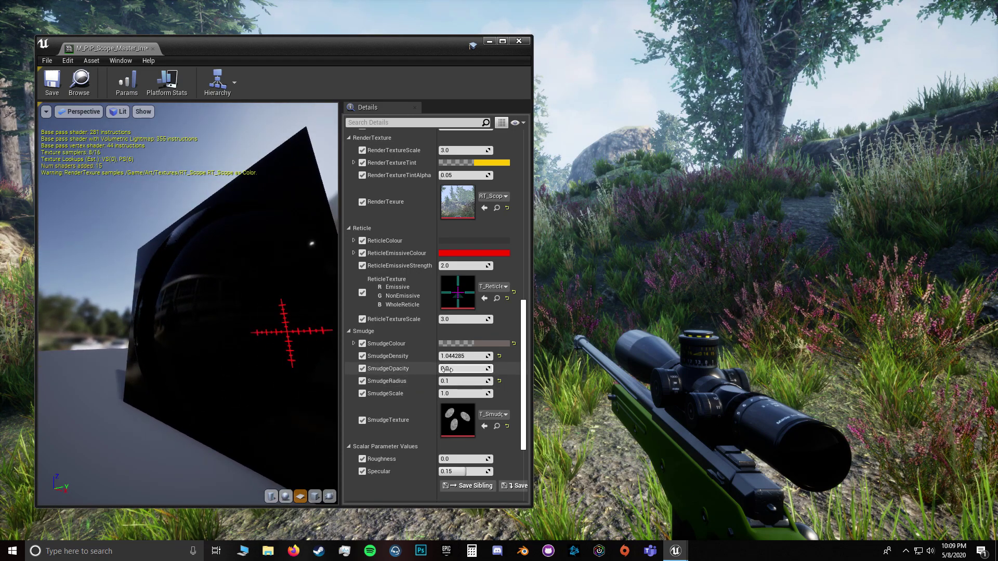
{"action": "left_click_drag", "start_coordinate": [439, 368], "coordinate": [492, 368]}
{"action": "mouse_move", "coordinate": [167, 313]}
{"action": "left_mouse_down"}
{"action": "mouse_move", "coordinate": [270, 310]}
{"action": "mouse_move", "coordinate": [177, 310]}
{"action": "left_mouse_up"}
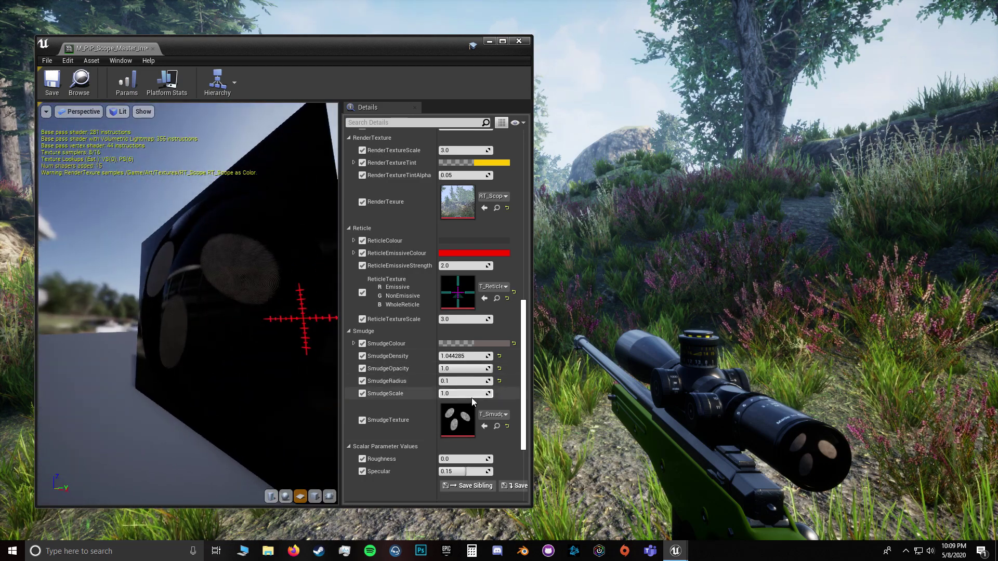
Step: Try a dark blue SmudgeColour, cancel the colour change, and view the smudges from another angle
{"action": "left_click", "coordinate": [470, 344]}
{"action": "left_click", "coordinate": [499, 383]}
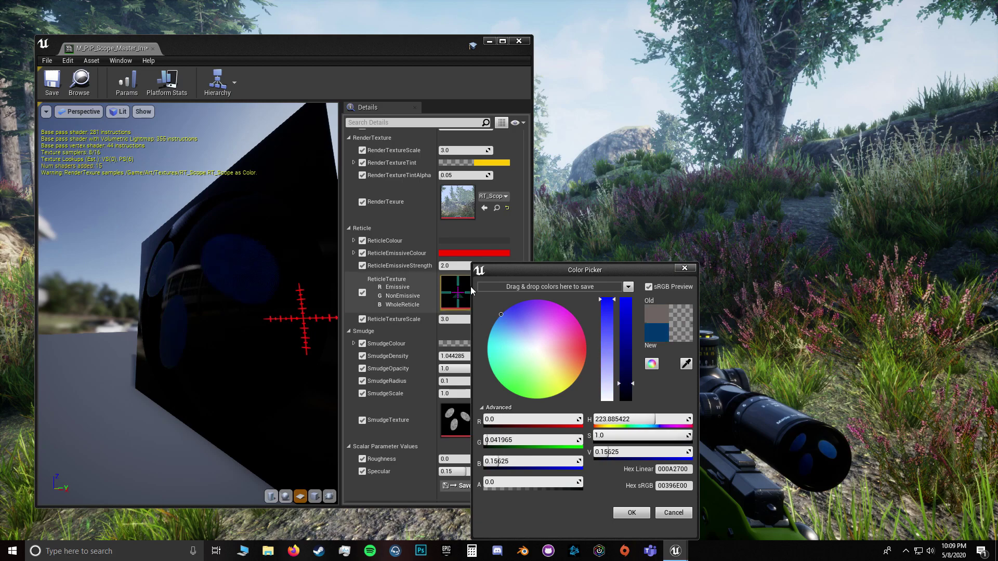
{"action": "left_click", "coordinate": [673, 513]}
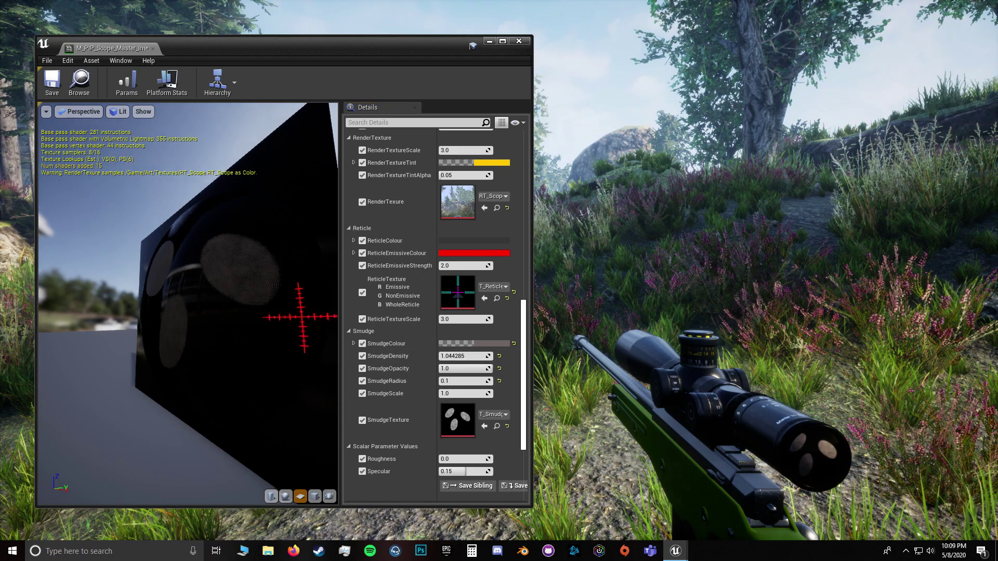
{"action": "left_click_drag", "start_coordinate": [204, 282], "coordinate": [177, 284]}
{"action": "left_click_drag", "start_coordinate": [234, 266], "coordinate": [186, 272]}
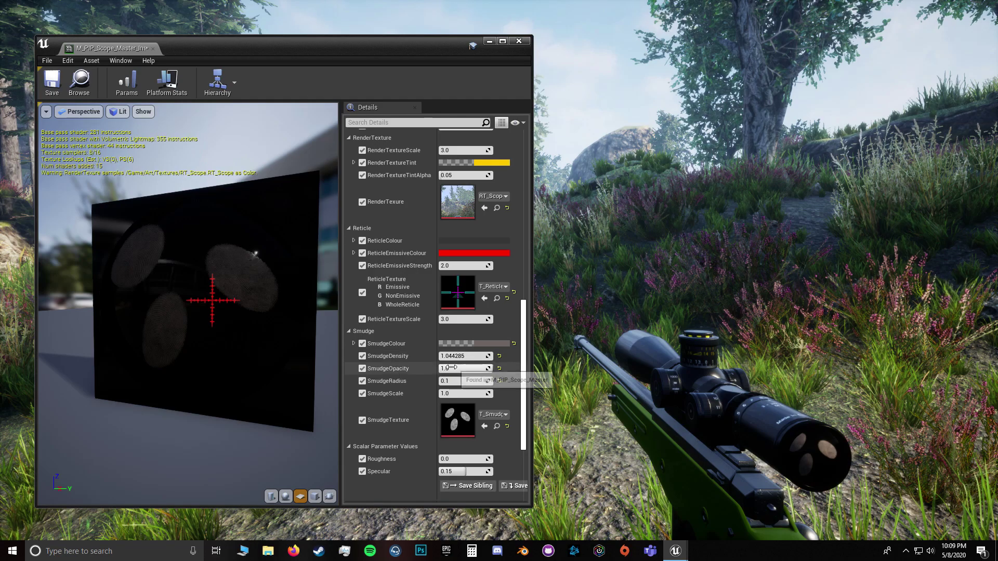
Step: Set SmudgeTexture to T_Smudge_Mask_02 and check the mask on the preview plane
{"action": "left_click", "coordinate": [500, 413]}
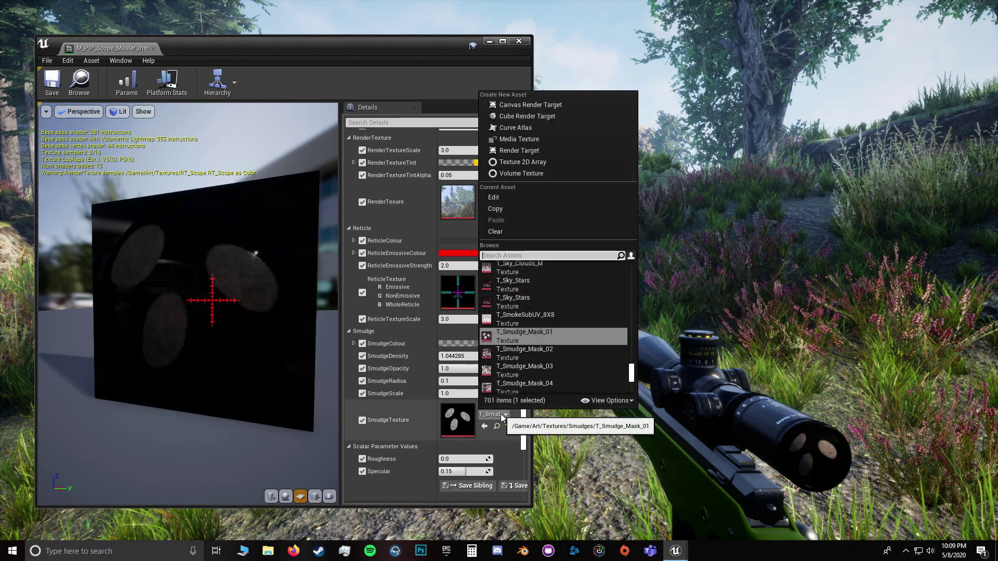
{"action": "left_click", "coordinate": [565, 355]}
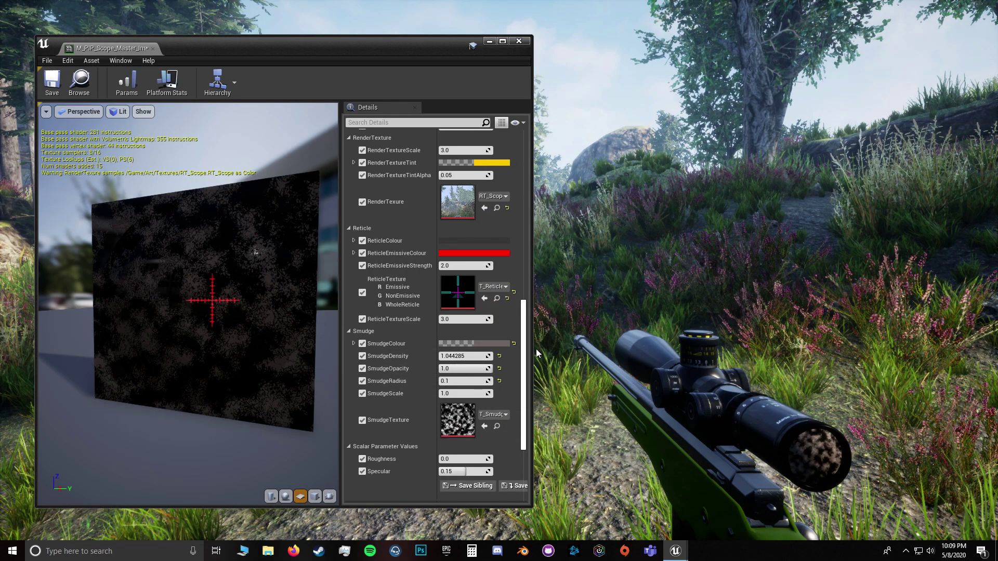
{"action": "left_click_drag", "start_coordinate": [233, 316], "coordinate": [208, 318]}
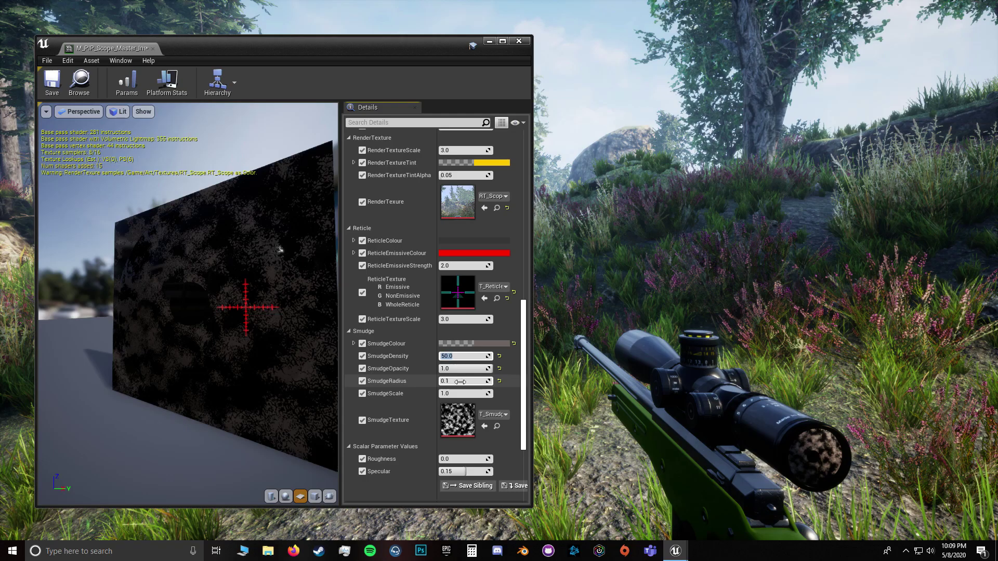
Step: Set SmudgeRadius to about 0.45 and SmudgeDensity to about 5.92 so the smudges gather around the lens edge
{"action": "left_click_drag", "start_coordinate": [460, 381], "coordinate": [512, 381]}
{"action": "mouse_move", "coordinate": [208, 312]}
{"action": "left_mouse_down"}
{"action": "mouse_move", "coordinate": [99, 312]}
{"action": "mouse_move", "coordinate": [193, 312]}
{"action": "left_mouse_up"}
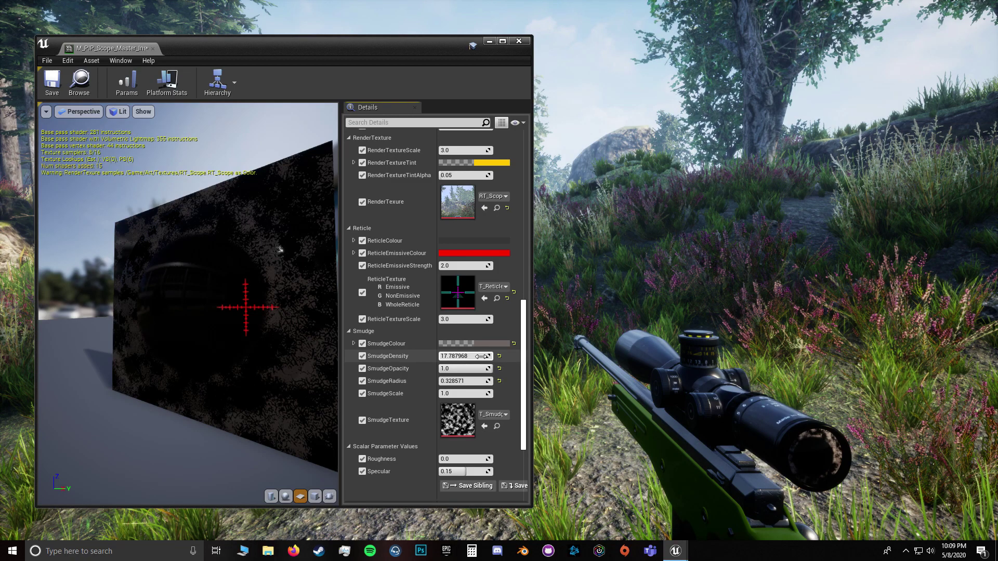
{"action": "left_click_drag", "start_coordinate": [464, 356], "coordinate": [458, 356]}
{"action": "left_click_drag", "start_coordinate": [197, 294], "coordinate": [231, 294]}
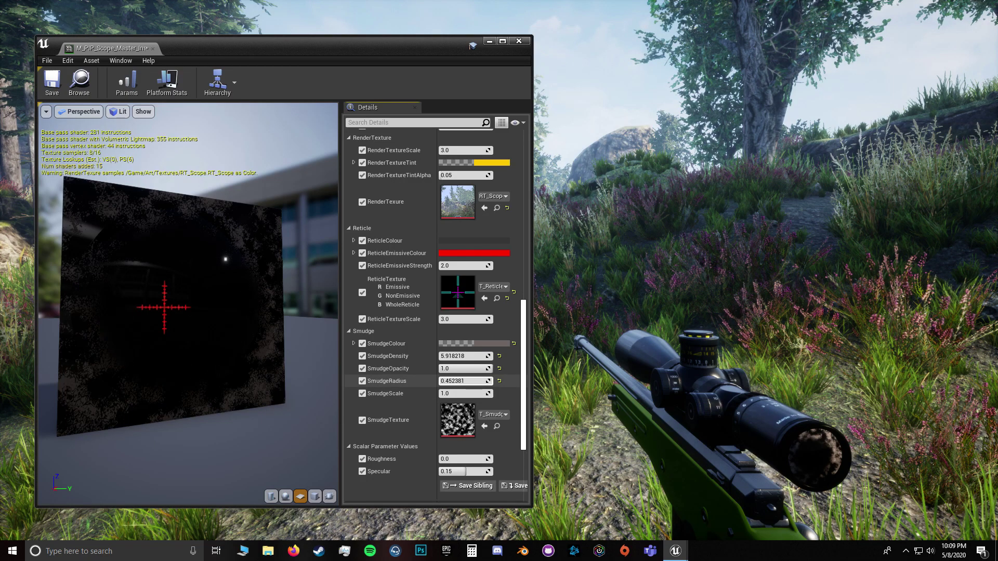
Step: Shrink the material editor and examine the smudged lens through the scope in the game
{"action": "left_click_drag", "start_coordinate": [534, 303], "coordinate": [200, 304]}
{"action": "left_click", "coordinate": [311, 304]}
{"action": "right_click", "coordinate": [499, 281]}
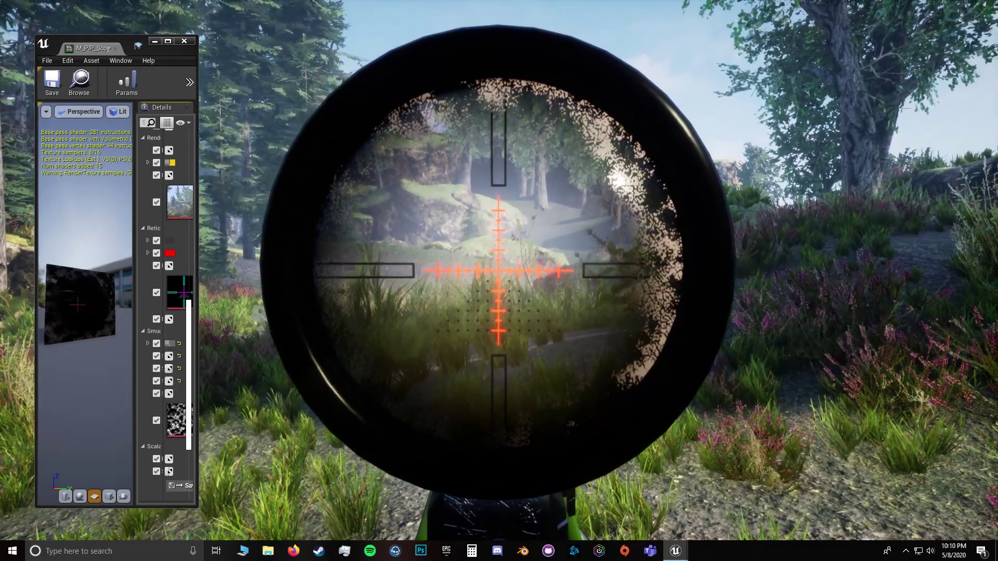
{"action": "right_click", "coordinate": [499, 280]}
{"action": "key", "text": "shift+F1"}
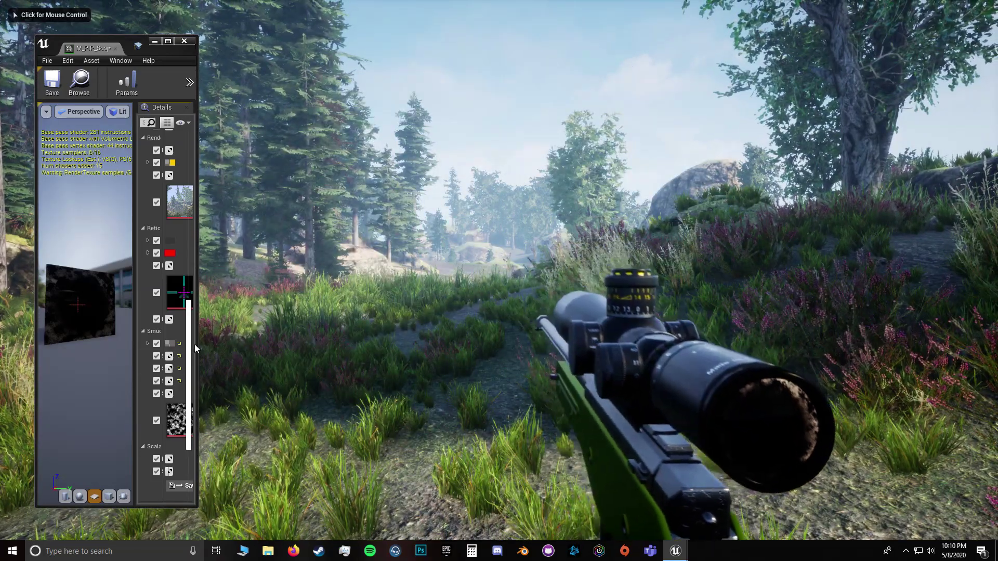
Step: Widen the editor's parameter list and set SmudgeScale to about 1.56
{"action": "left_click_drag", "start_coordinate": [196, 344], "coordinate": [435, 351]}
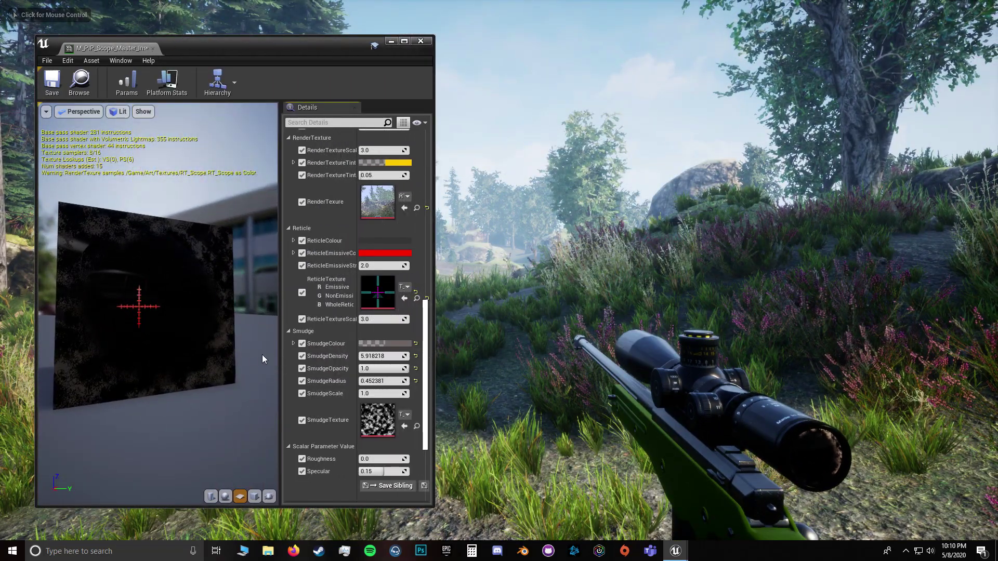
{"action": "left_click_drag", "start_coordinate": [281, 361], "coordinate": [213, 360]}
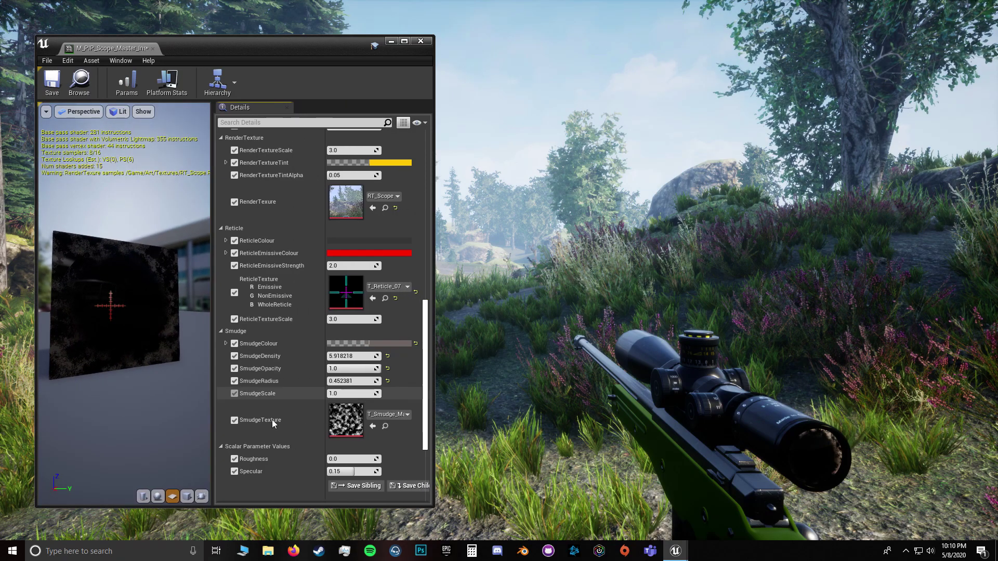
{"action": "mouse_move", "coordinate": [334, 393]}
{"action": "left_mouse_down"}
{"action": "mouse_move", "coordinate": [416, 393]}
{"action": "mouse_move", "coordinate": [344, 393]}
{"action": "left_mouse_up"}
Step: Set SmudgeTexture to T_Smudge_Mask_01 and SmudgeScale to about 0.92
{"action": "left_click", "coordinate": [398, 415]}
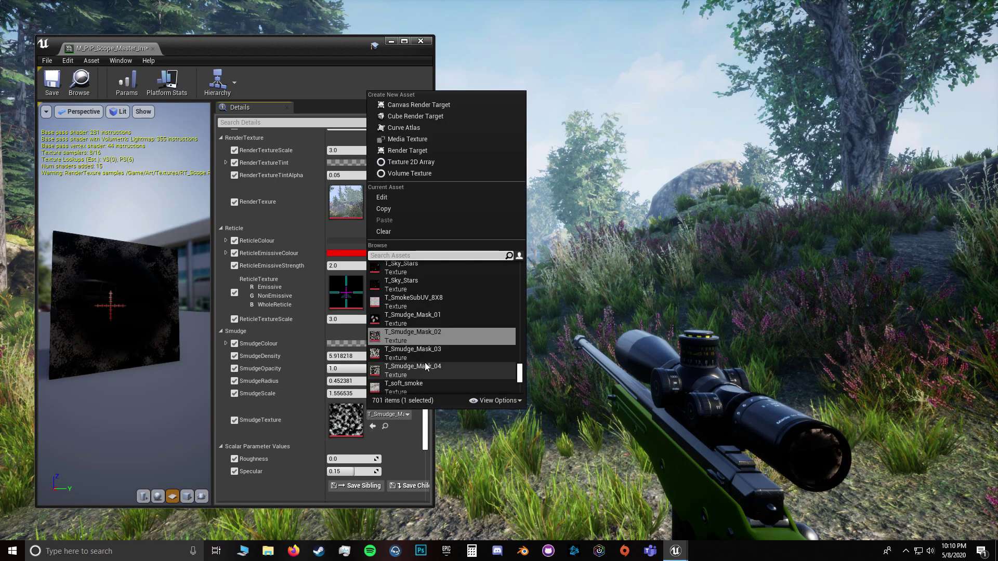
{"action": "left_click", "coordinate": [416, 318]}
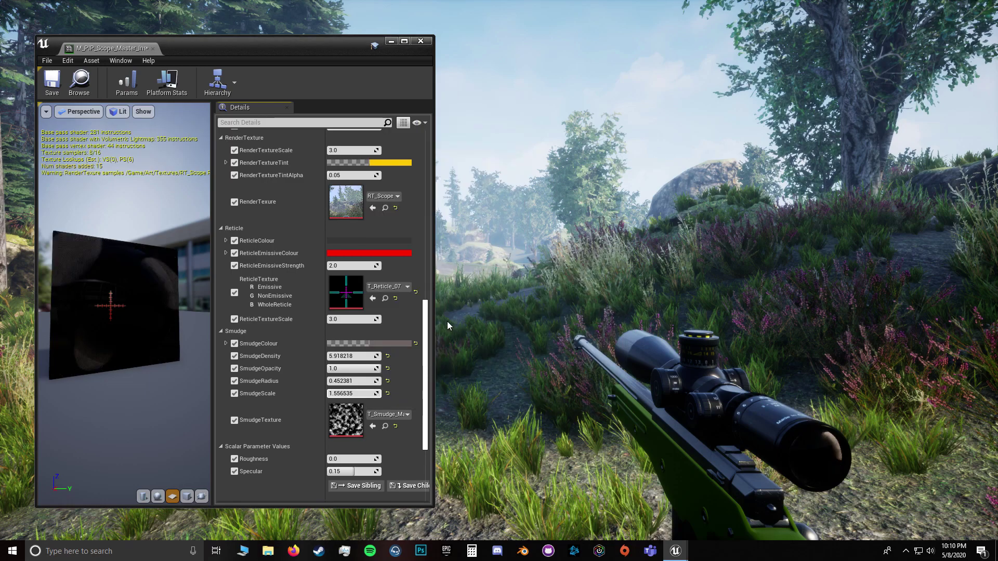
{"action": "left_click_drag", "start_coordinate": [358, 394], "coordinate": [332, 393]}
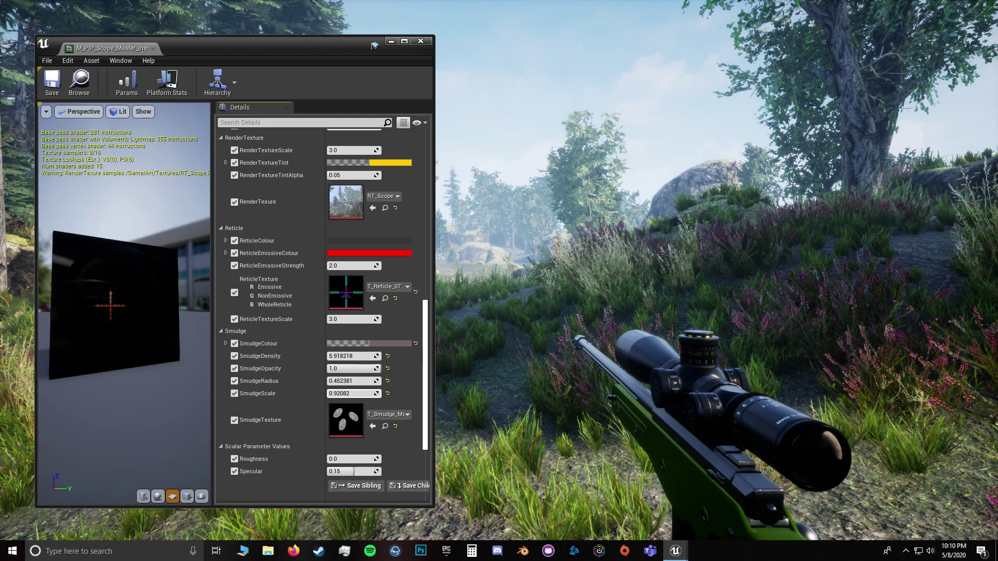
Step: Switch SmudgeTexture to T_Smudge_Mask_02 and set SmudgeScale to about 0.91
{"action": "left_click", "coordinate": [408, 415]}
{"action": "left_click", "coordinate": [420, 356]}
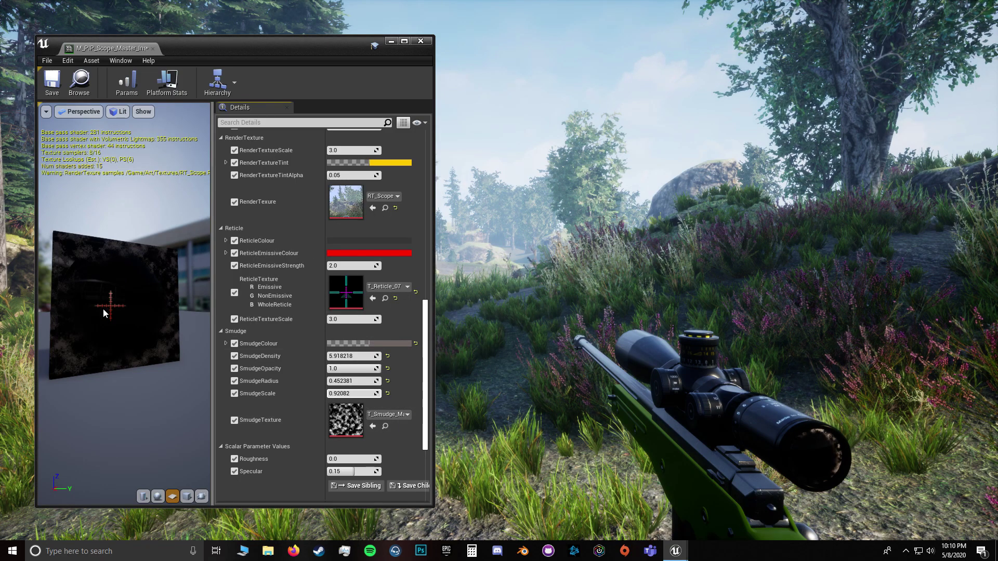
{"action": "left_click_drag", "start_coordinate": [156, 332], "coordinate": [130, 332]}
{"action": "mouse_move", "coordinate": [357, 394]}
{"action": "left_mouse_down"}
{"action": "mouse_move", "coordinate": [379, 393]}
{"action": "mouse_move", "coordinate": [357, 393]}
{"action": "left_mouse_up"}
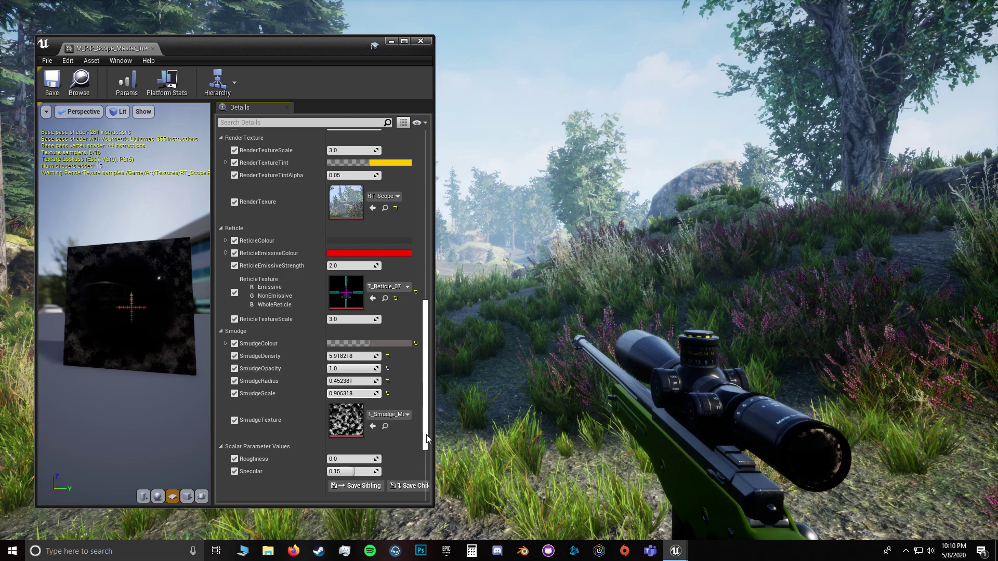
Step: Try T_Smudge_Mask_03 as the SmudgeTexture and view it on the preview plane
{"action": "left_click", "coordinate": [404, 414]}
{"action": "left_click", "coordinate": [405, 353]}
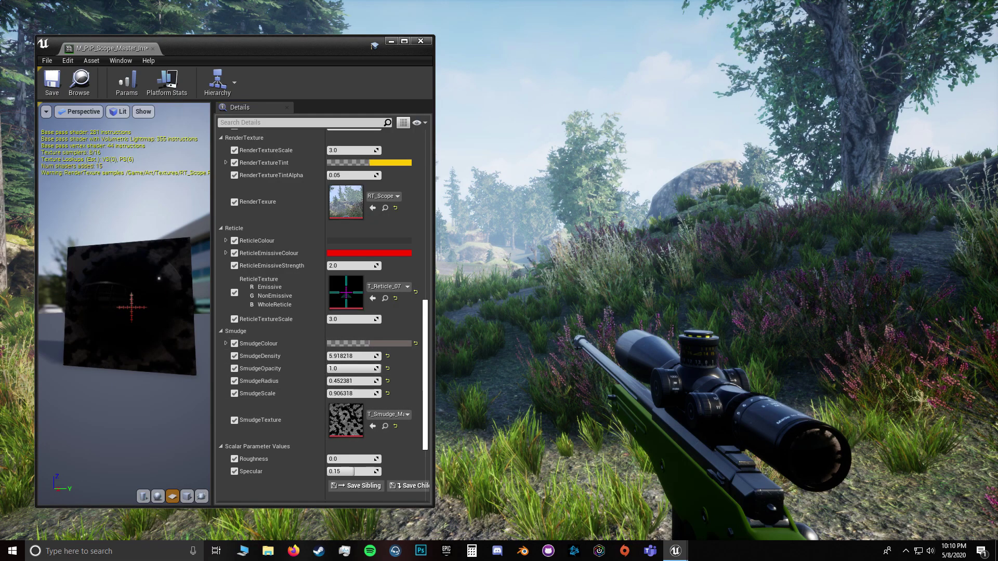
{"action": "left_click_drag", "start_coordinate": [141, 306], "coordinate": [156, 303]}
Step: Set SmudgeTexture to T_Smudge_Mask_01 and SmudgeOpacity to 0.0
{"action": "left_click", "coordinate": [404, 415]}
{"action": "left_click", "coordinate": [405, 307]}
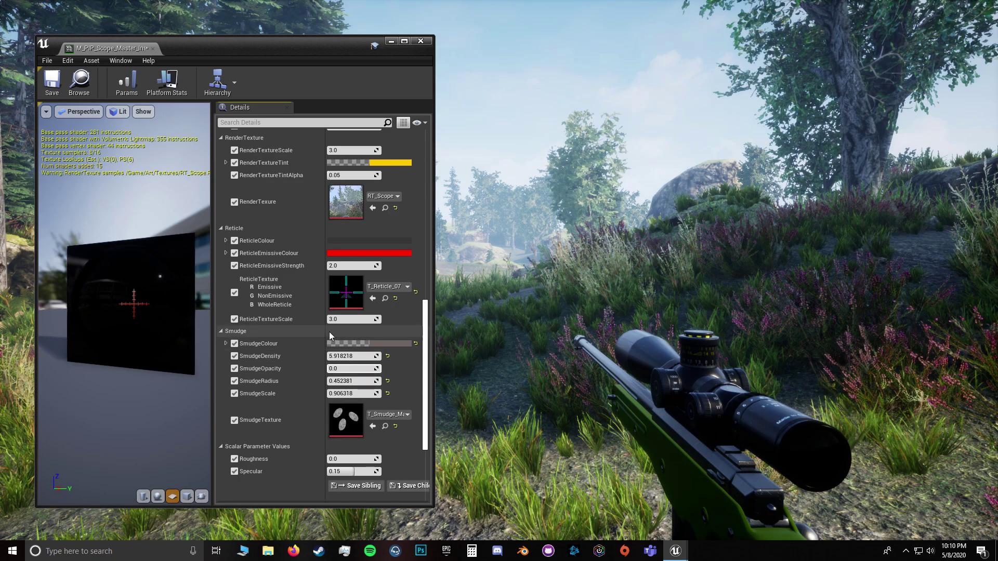
Step: Try Roughness at 1.0 through the scope, return it to 0.0, and compare the reflections on the preview plane
{"action": "scroll", "coordinate": [317, 364], "scroll_direction": "down", "scroll_amount": 3}
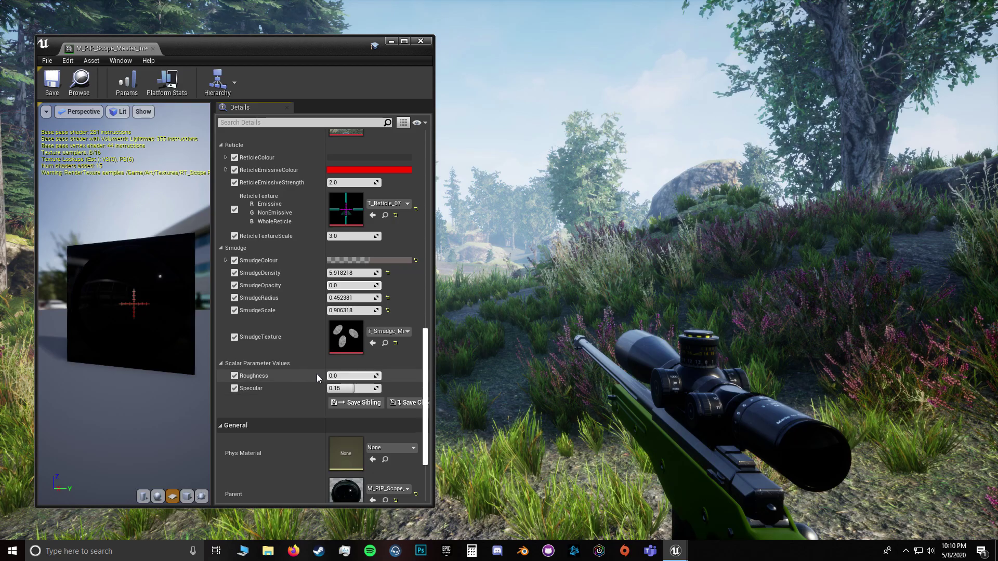
{"action": "left_click_drag", "start_coordinate": [336, 375], "coordinate": [364, 375]}
{"action": "right_click", "coordinate": [572, 260]}
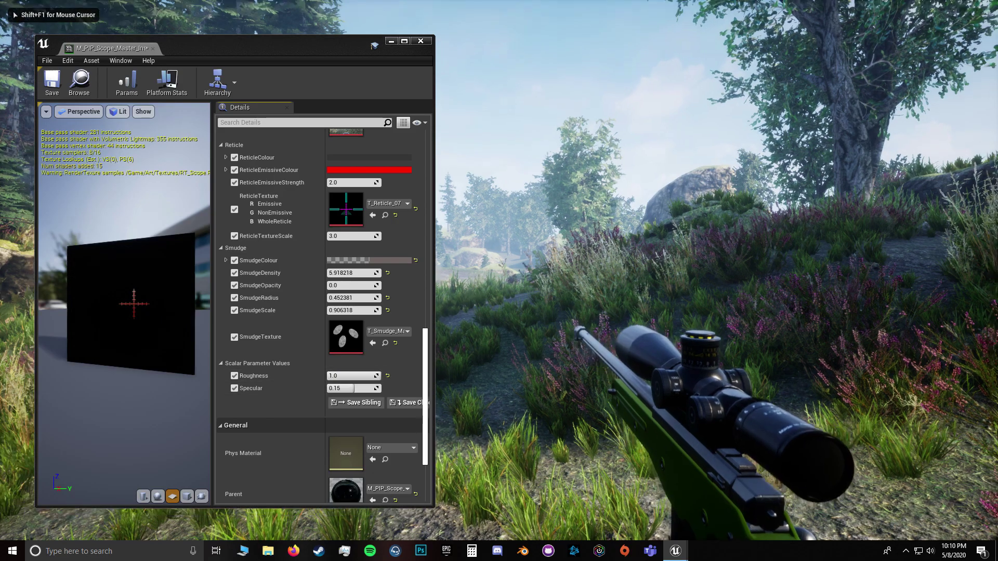
{"action": "key", "text": "shift+F1"}
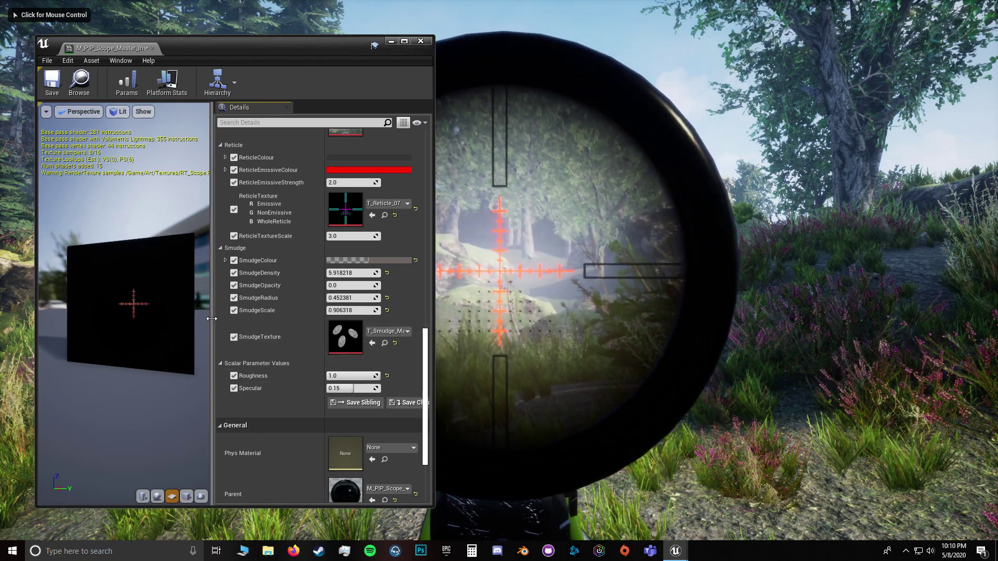
{"action": "left_click_drag", "start_coordinate": [212, 326], "coordinate": [355, 325]}
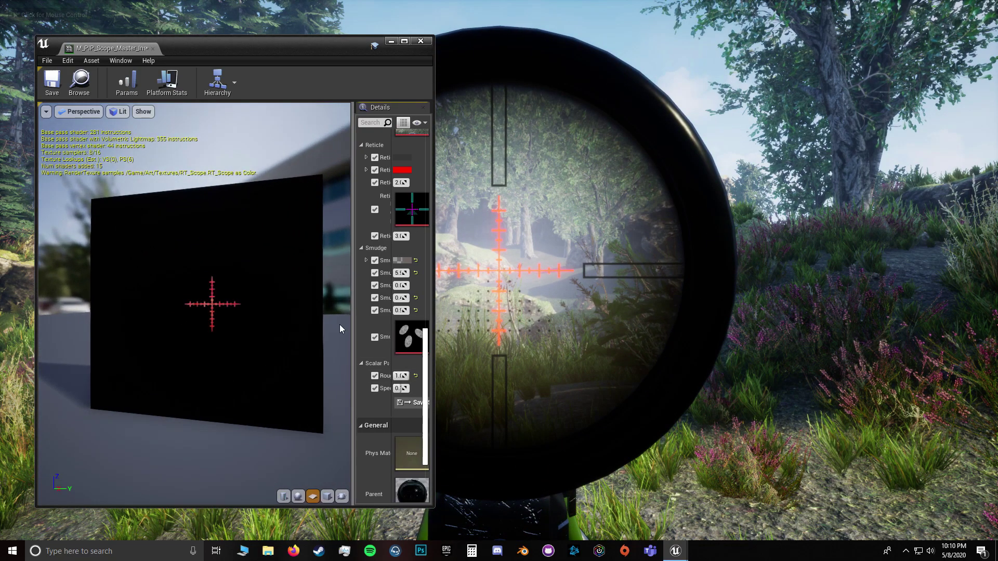
{"action": "left_click_drag", "start_coordinate": [401, 376], "coordinate": [366, 376]}
{"action": "left_click_drag", "start_coordinate": [192, 291], "coordinate": [130, 291]}
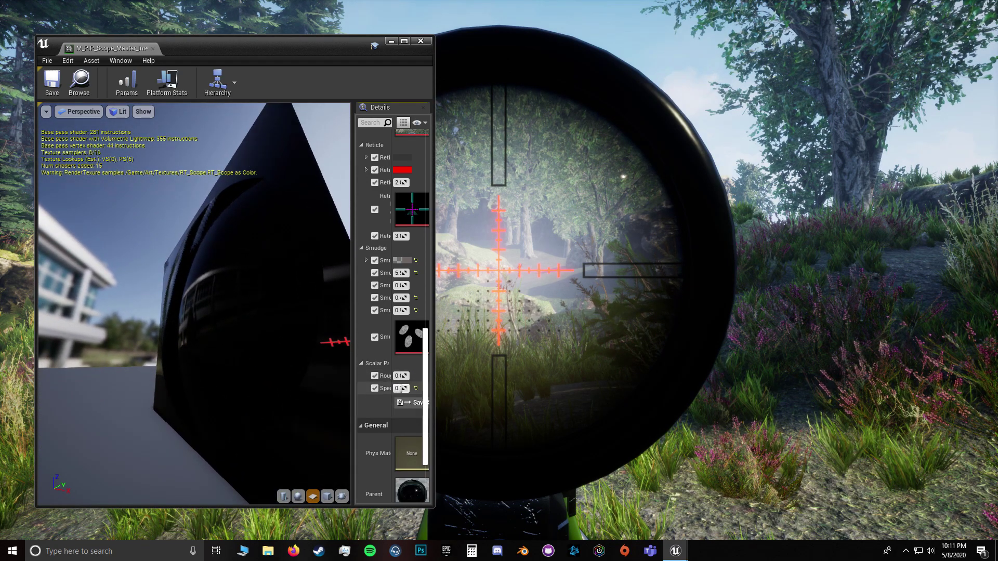
Step: Try a higher Specular value, view the lens reflections in the preview and through the scope, and reset it to default
{"action": "left_click_drag", "start_coordinate": [402, 388], "coordinate": [410, 389]}
{"action": "left_click_drag", "start_coordinate": [277, 345], "coordinate": [338, 340]}
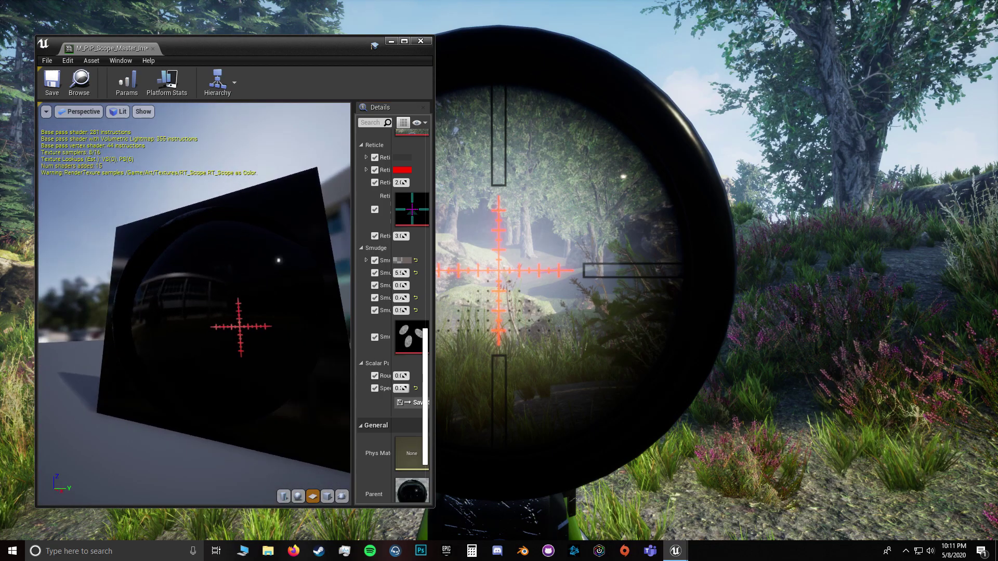
{"action": "left_click", "coordinate": [499, 322]}
{"action": "key", "text": "shift+F1"}
{"action": "left_click_drag", "start_coordinate": [434, 286], "coordinate": [241, 286]}
{"action": "left_click", "coordinate": [291, 286]}
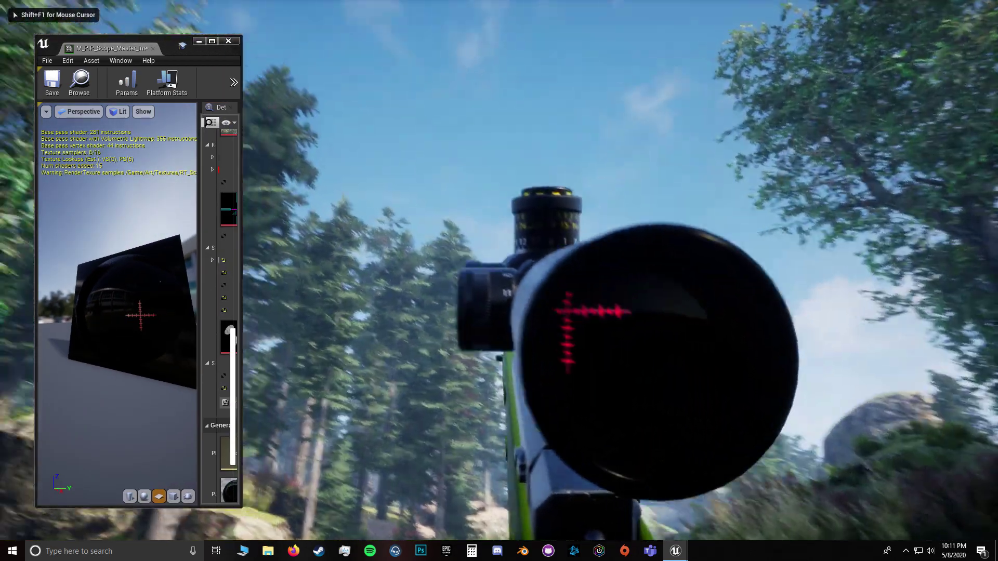
{"action": "key", "text": "shift+F1"}
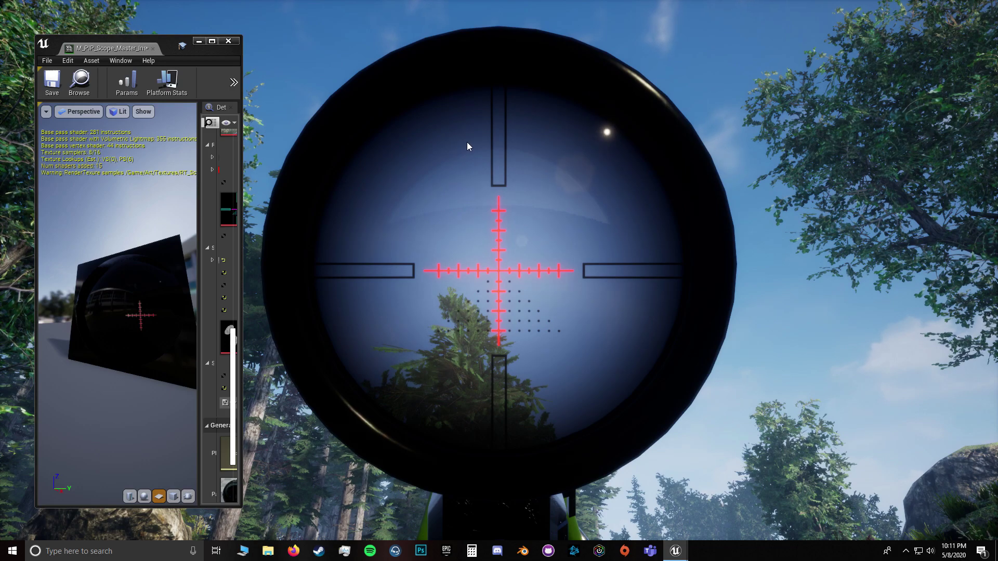
{"action": "left_click_drag", "start_coordinate": [243, 376], "coordinate": [424, 383]}
{"action": "left_click", "coordinate": [407, 389]}
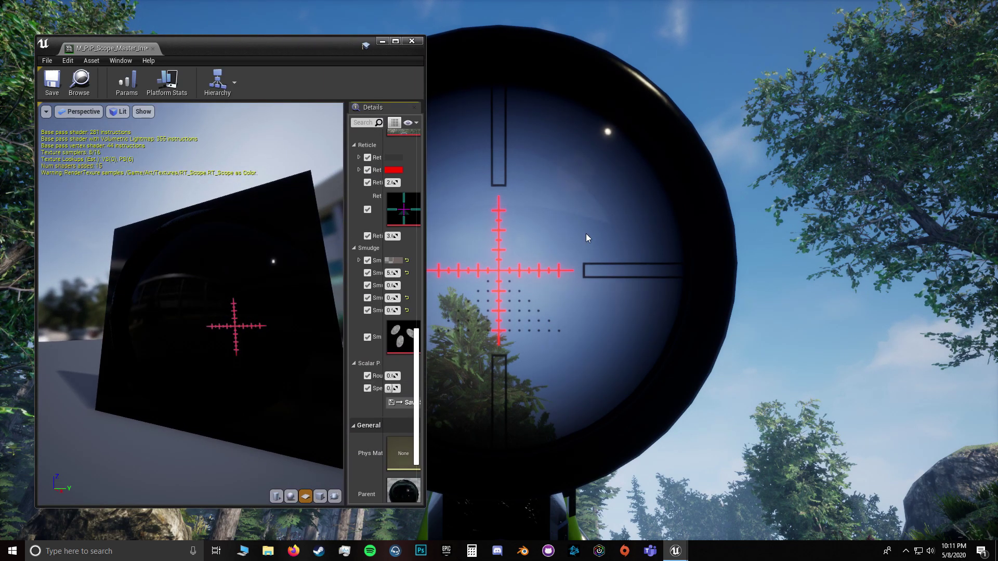
Step: Shrink the material editor and examine the scope view in the game with the default Specular value
{"action": "left_click_drag", "start_coordinate": [425, 252], "coordinate": [303, 253]}
{"action": "left_click", "coordinate": [343, 255]}
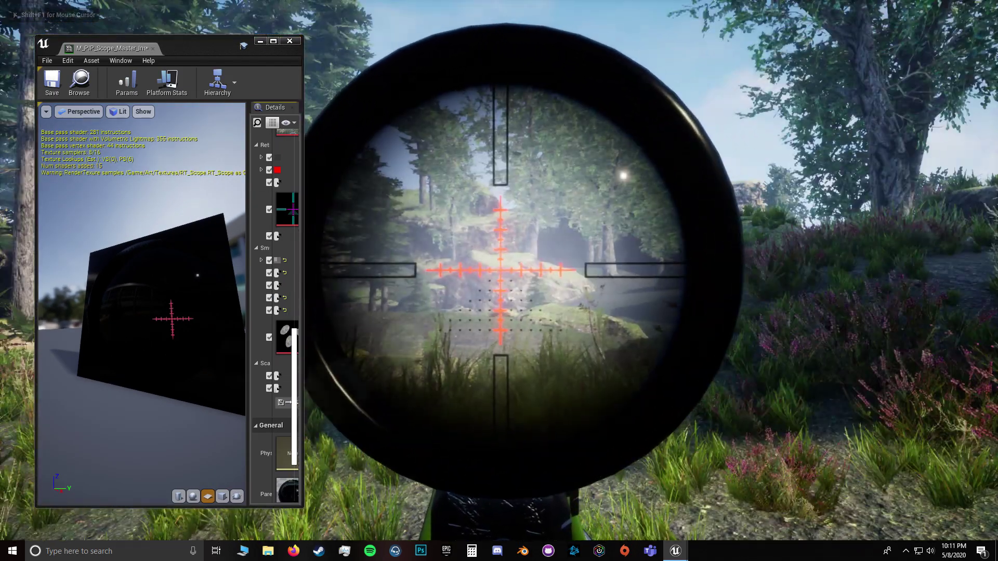
{"action": "right_click", "coordinate": [343, 255]}
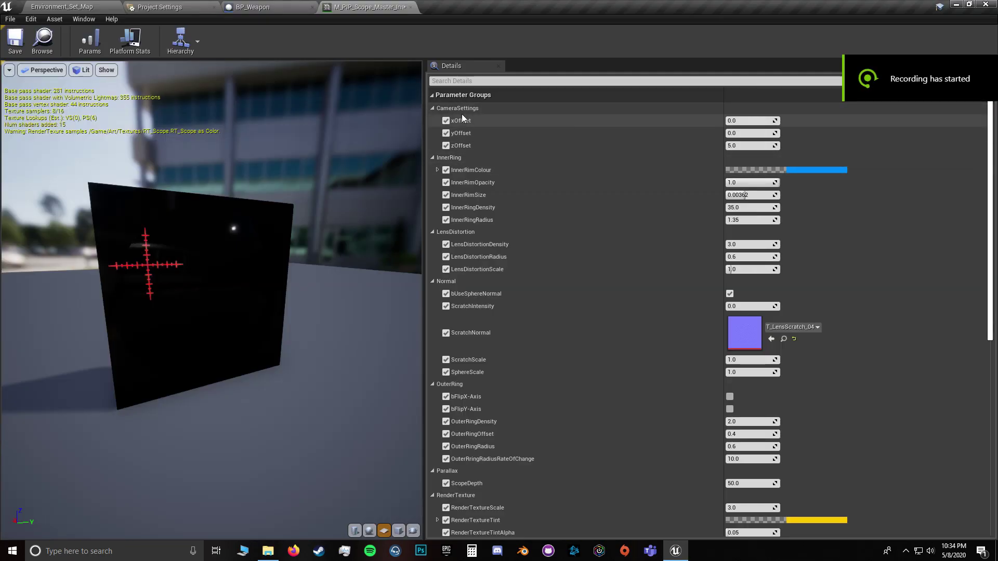
Step: Review the scope material instance's parameters and preview plane, and view the lens with M_Test_Inst in BP_Weapon
{"action": "scroll", "coordinate": [458, 375], "scroll_direction": "down", "scroll_amount": 2}
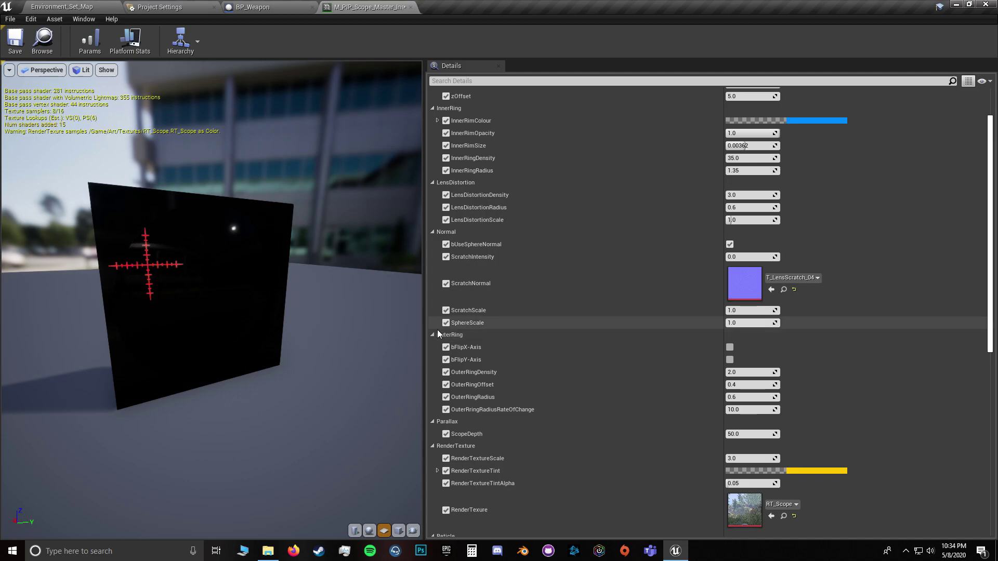
{"action": "left_click_drag", "start_coordinate": [236, 264], "coordinate": [170, 296]}
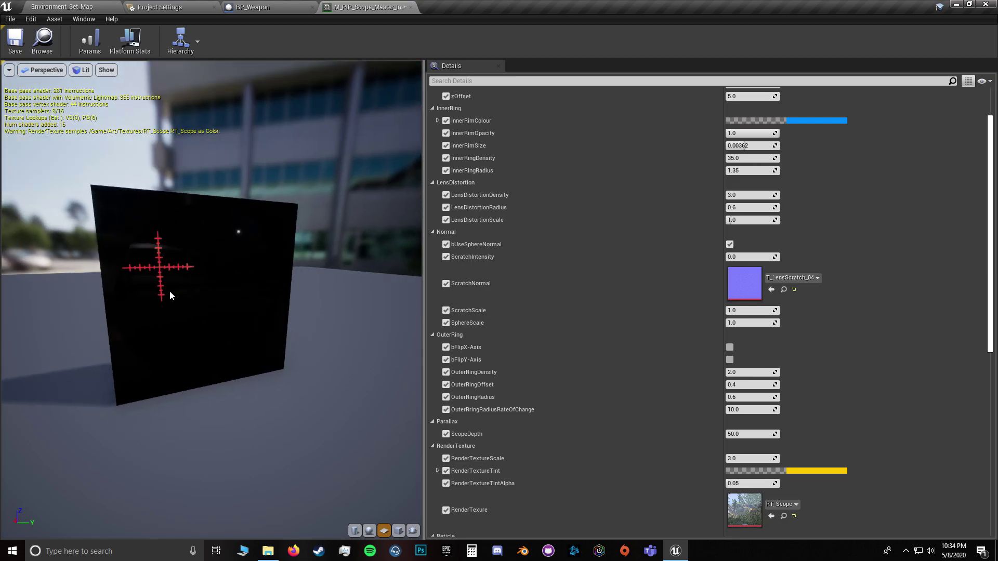
{"action": "left_click", "coordinate": [265, 5]}
{"action": "left_click_drag", "start_coordinate": [457, 229], "coordinate": [522, 227]}
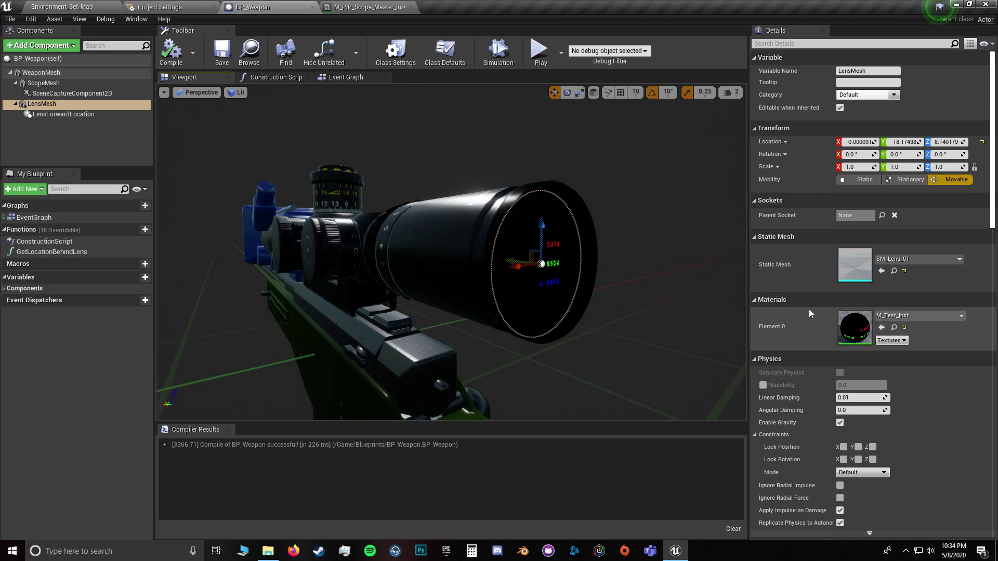
Step: Play the level, aim the scope with the test material, and compare its coordinates with the xOffset, yOffset and zOffset camera settings
{"action": "left_click", "coordinate": [78, 7]}
{"action": "left_click", "coordinate": [553, 45]}
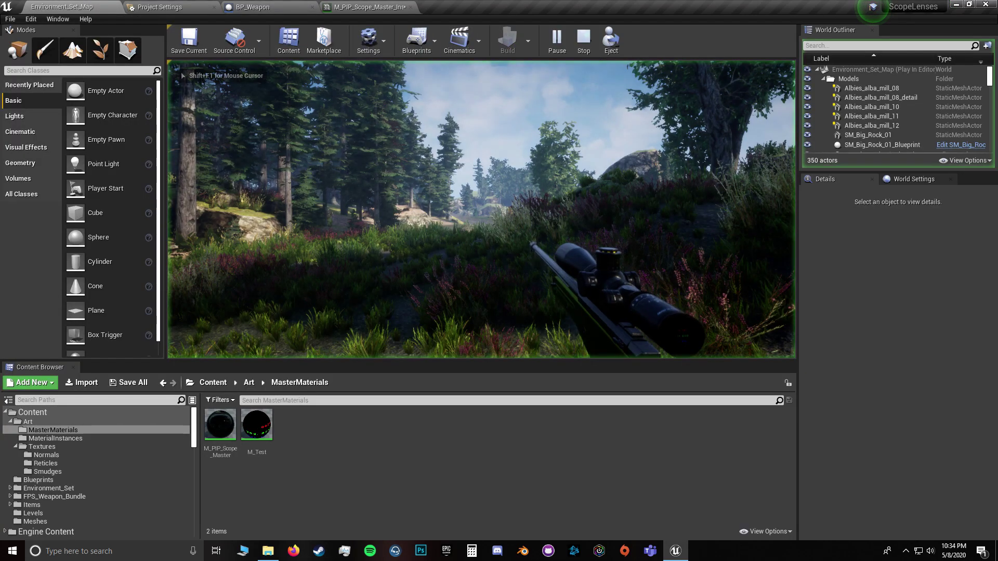
{"action": "right_click", "coordinate": [520, 183]}
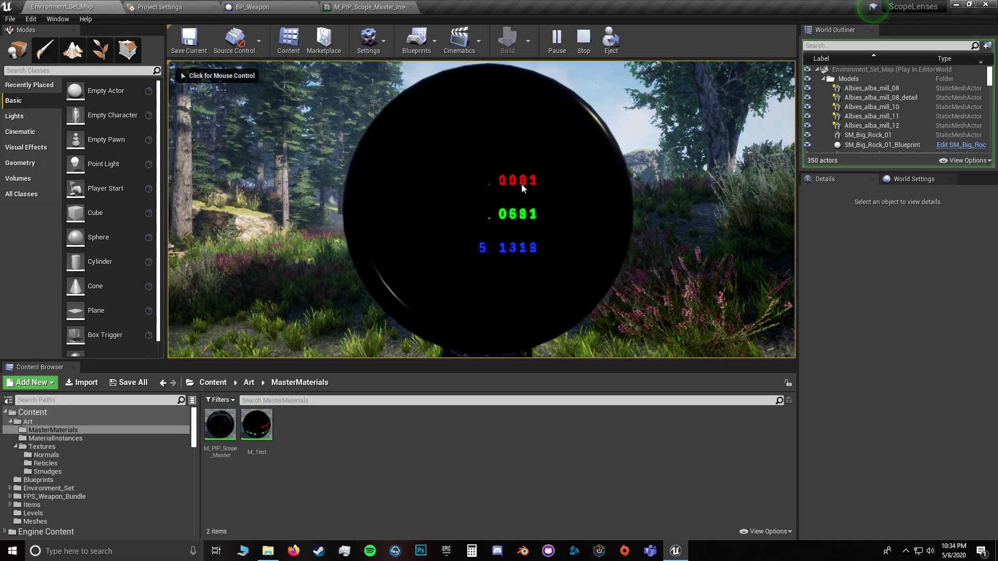
{"action": "key", "text": "shift+F1"}
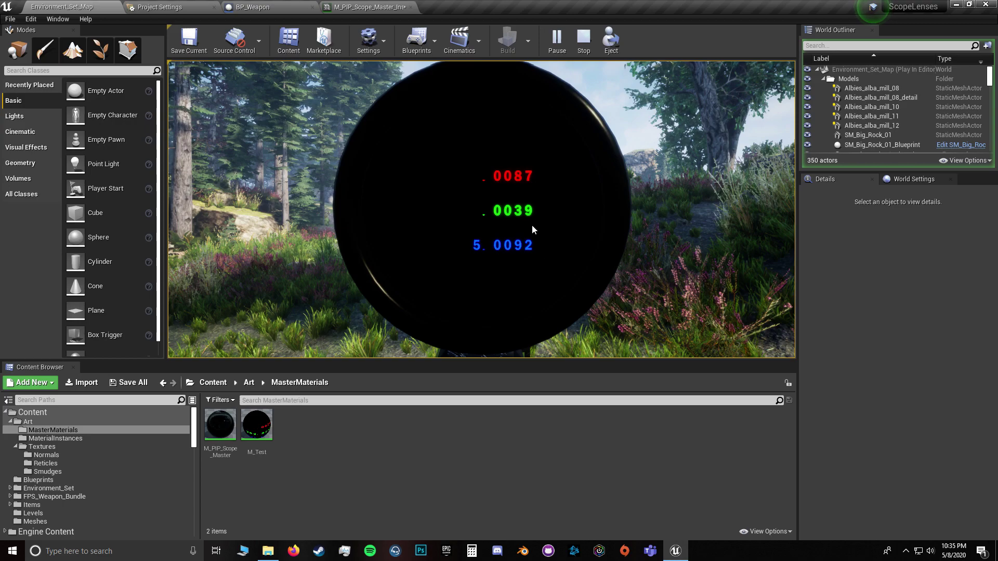
{"action": "left_click", "coordinate": [365, 7]}
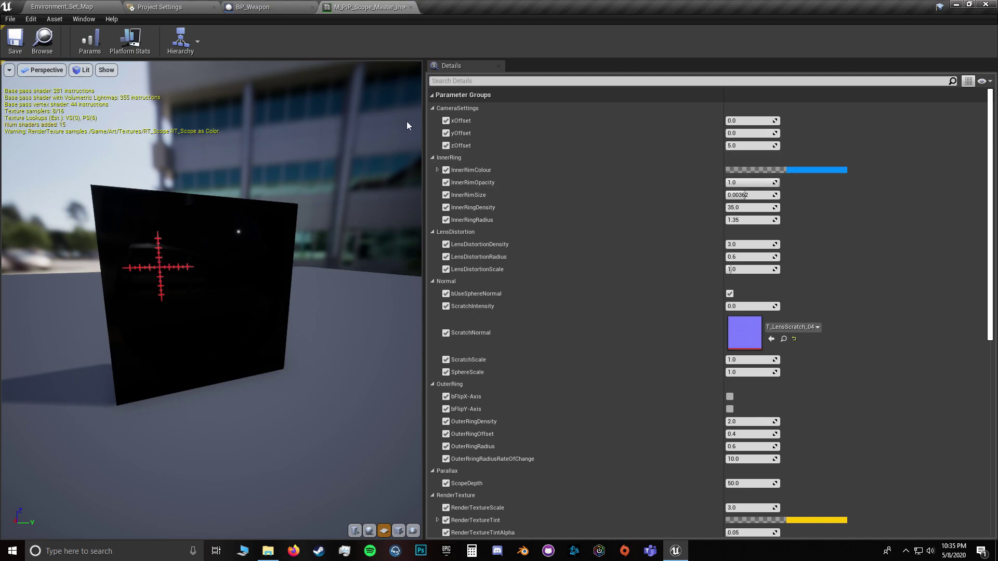
{"action": "left_click", "coordinate": [72, 4]}
{"action": "left_click", "coordinate": [366, 7]}
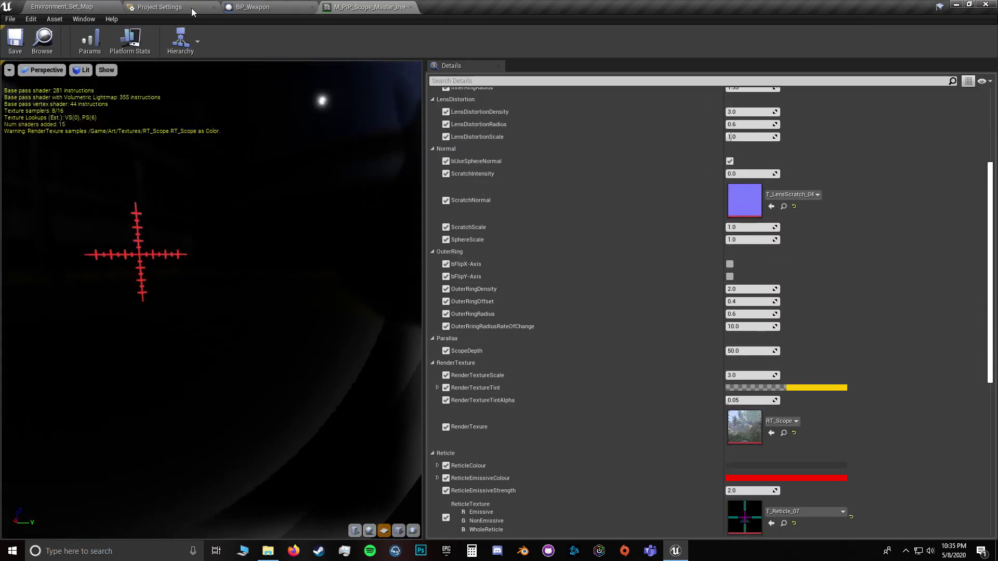
Step: Stop the play session and assign M_PIP_Scope_Master_Inst to Element 0 of LensMesh in BP_Weapon
{"action": "left_click", "coordinate": [84, 5]}
{"action": "left_click", "coordinate": [584, 41]}
{"action": "left_click", "coordinate": [369, 6]}
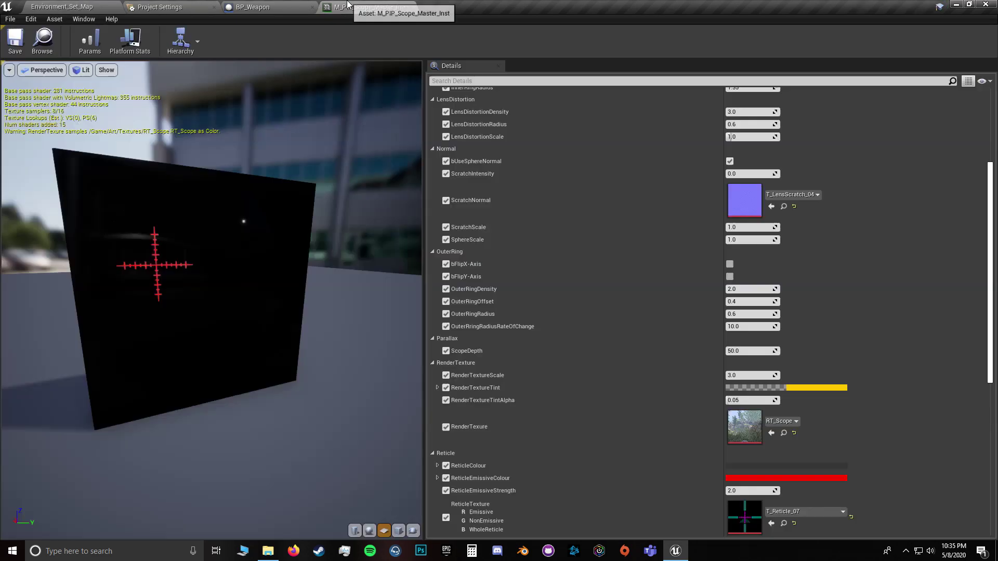
{"action": "left_click", "coordinate": [254, 7]}
{"action": "left_click", "coordinate": [921, 316]}
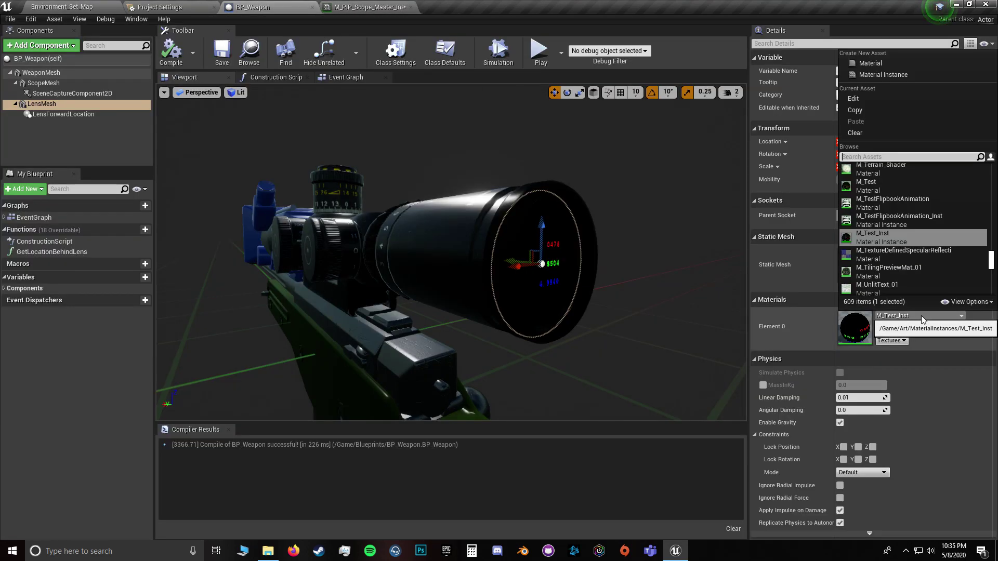
{"action": "type", "text": "pip"}
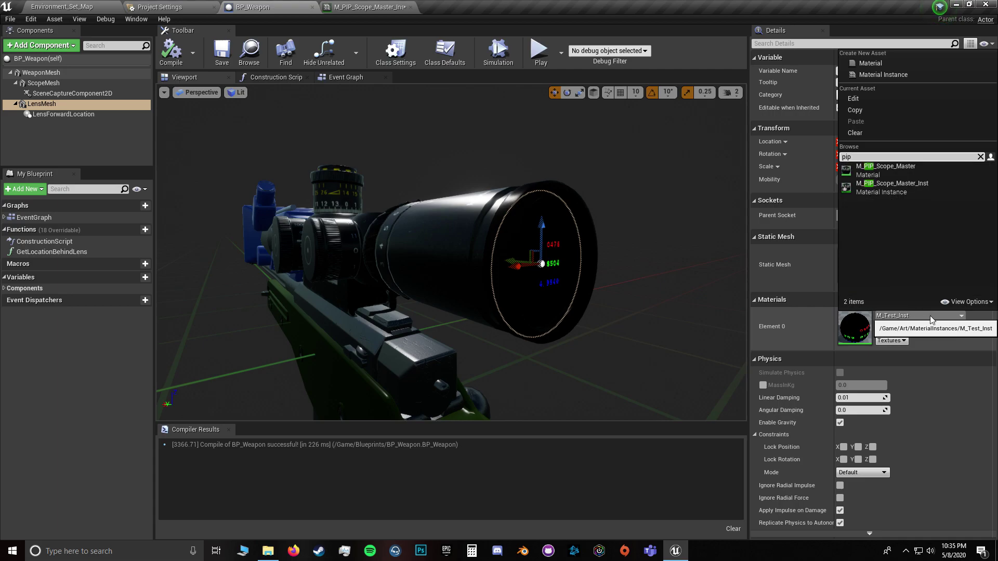
{"action": "left_click", "coordinate": [897, 187]}
Step: Play the level and aim through the scope to view the lens with the picture-in-picture material
{"action": "left_click", "coordinate": [118, 7]}
{"action": "left_click", "coordinate": [556, 39]}
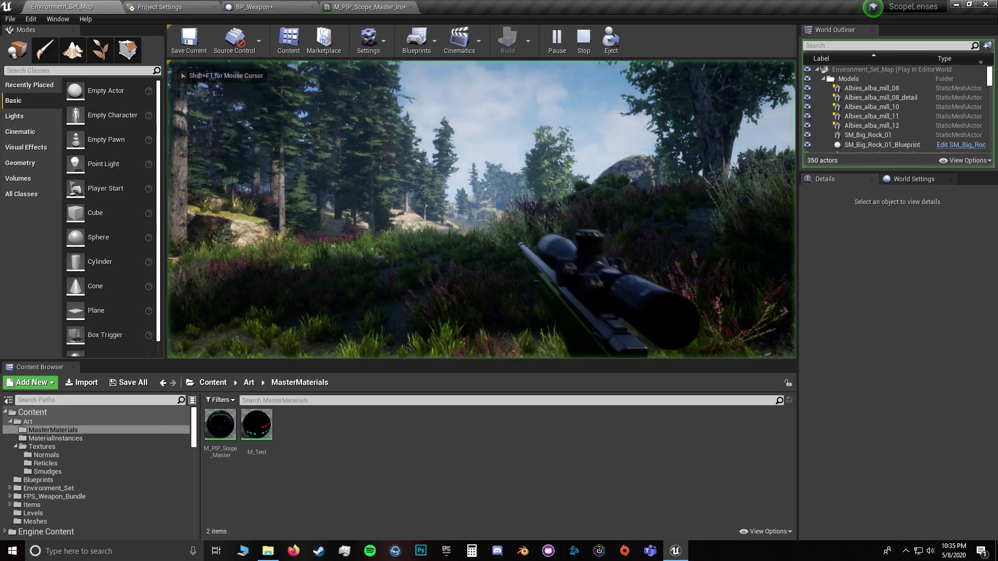
{"action": "right_click", "coordinate": [481, 209]}
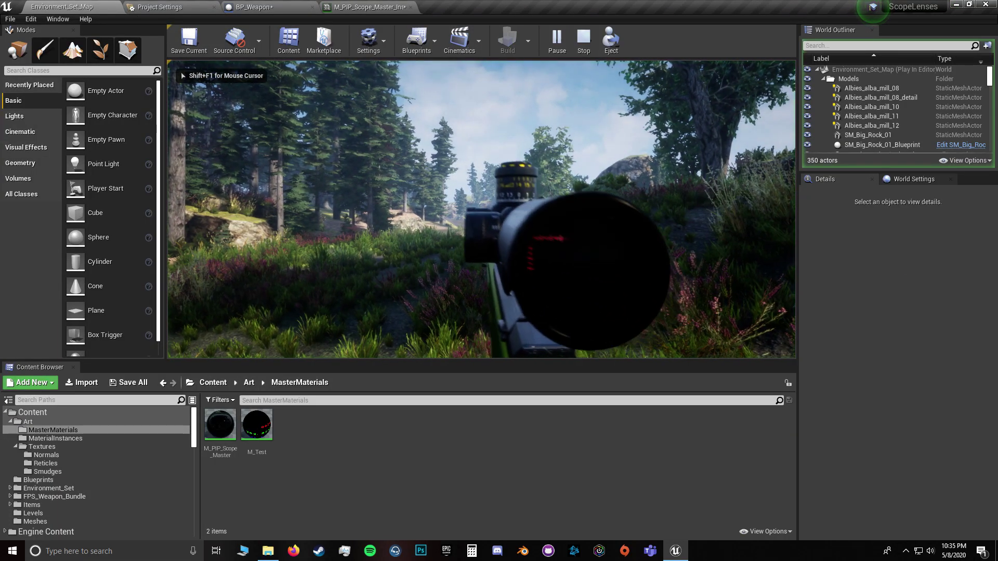
{"action": "key", "text": "shift+F1"}
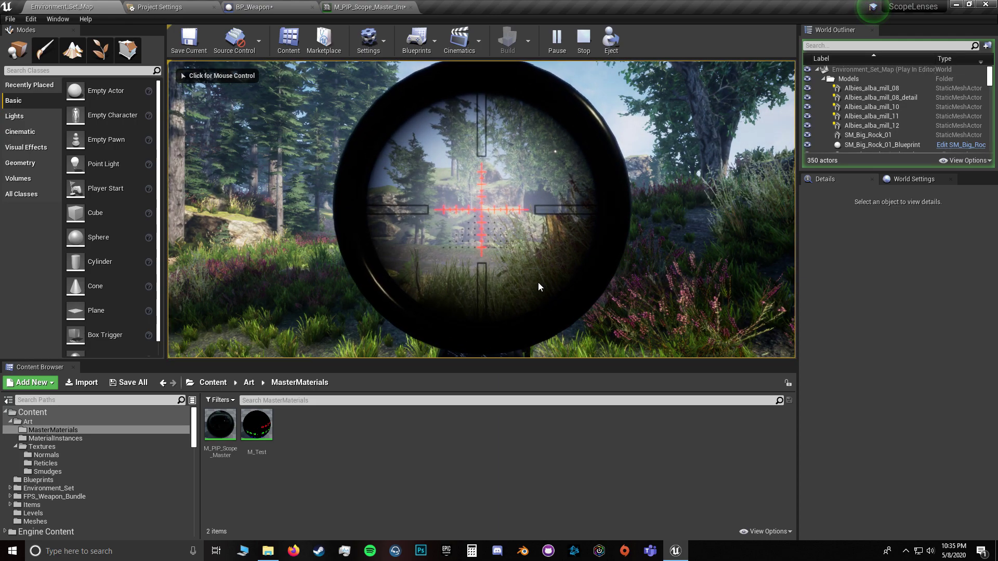
Step: Check the material instance's CameraSettings offsets, starting with xOffset, against the aimed scope view in the game
{"action": "left_click", "coordinate": [366, 5]}
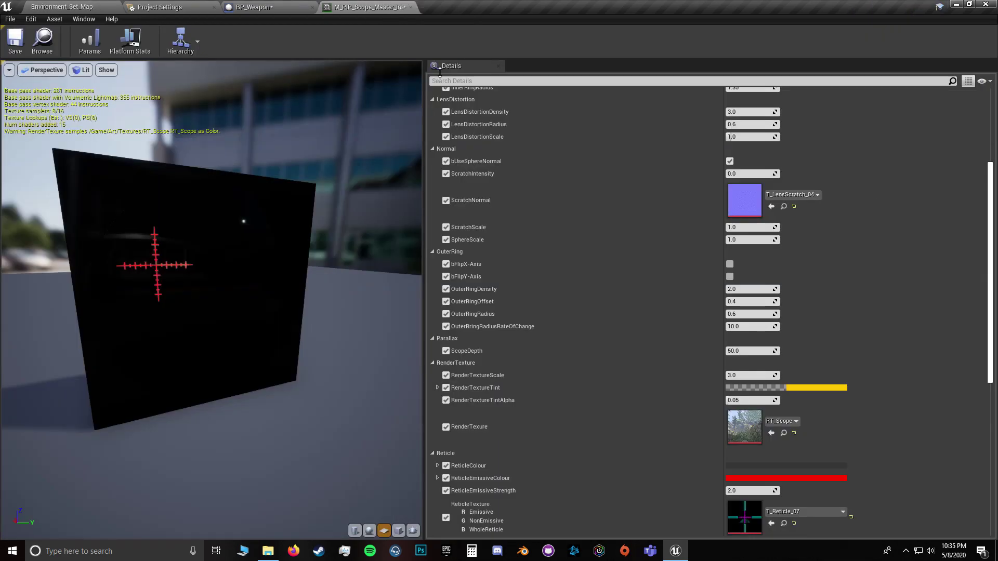
{"action": "scroll", "coordinate": [742, 145], "scroll_direction": "up", "scroll_amount": 5}
{"action": "left_click", "coordinate": [737, 122]}
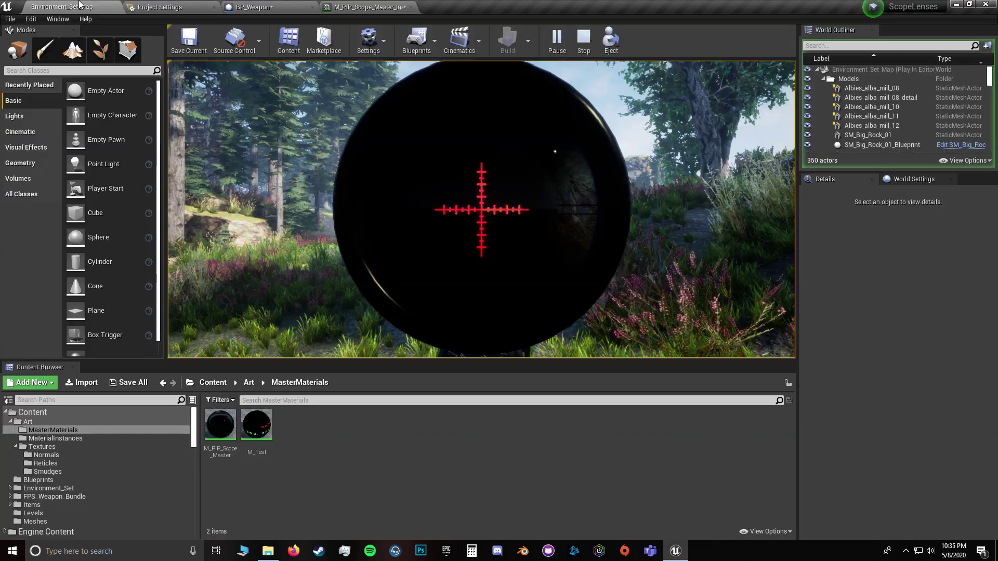
{"action": "left_click", "coordinate": [62, 6]}
{"action": "key", "text": "shift+F1"}
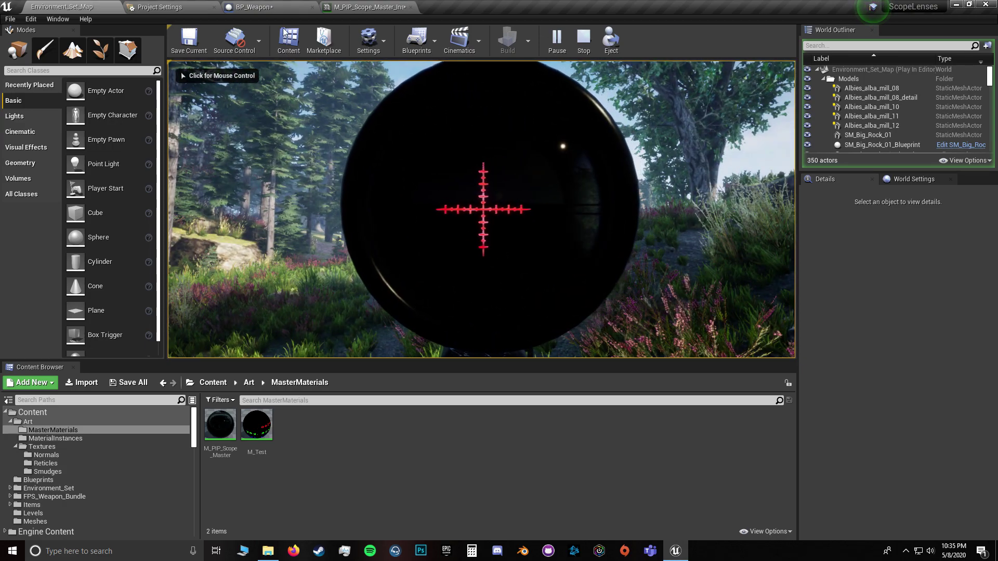
Step: Compare the material instance, the running game and LensMesh in BP_Weapon, and stop the play session
{"action": "left_click", "coordinate": [369, 7]}
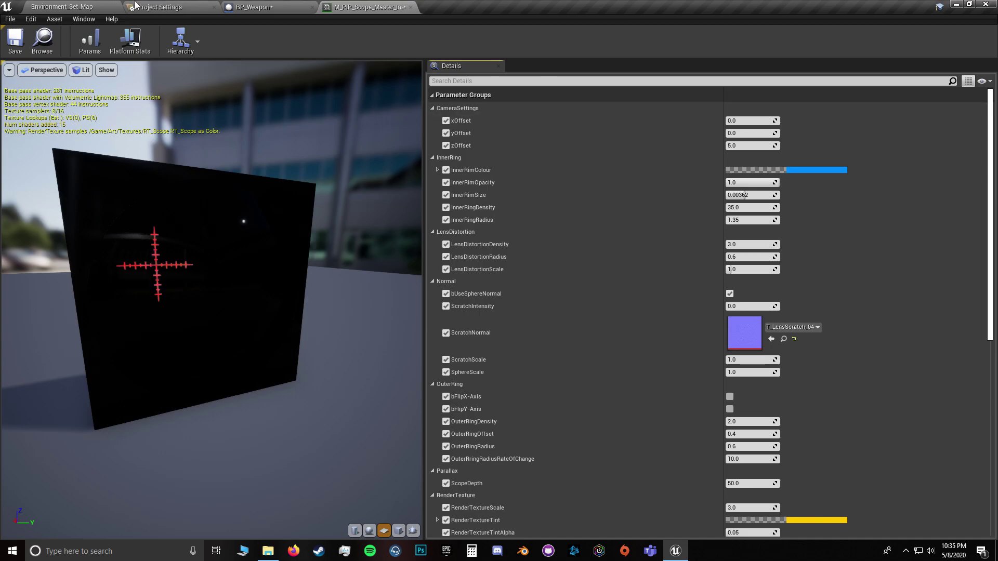
{"action": "left_click", "coordinate": [73, 5]}
{"action": "left_click", "coordinate": [249, 7]}
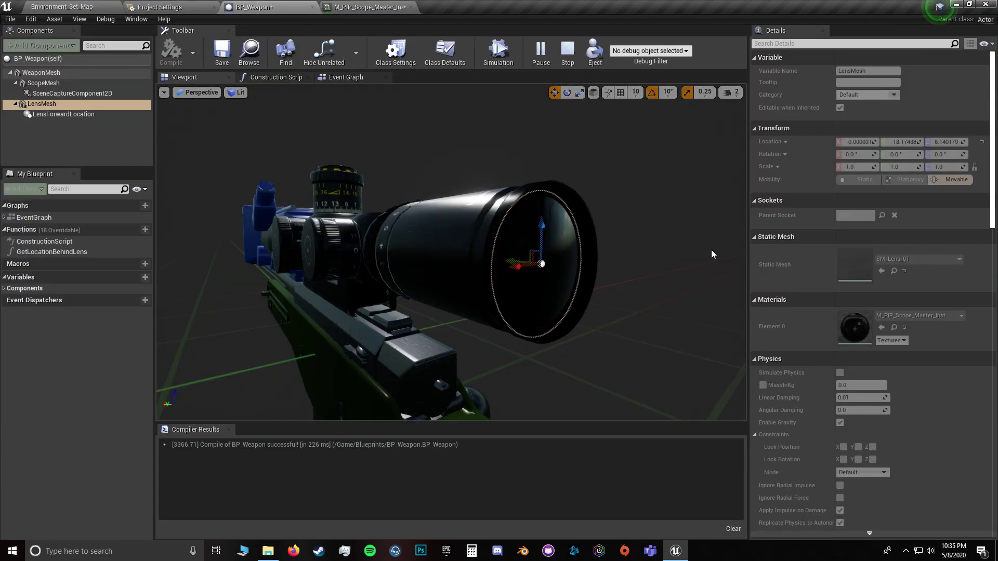
{"action": "left_click", "coordinate": [72, 6]}
{"action": "left_click", "coordinate": [369, 6]}
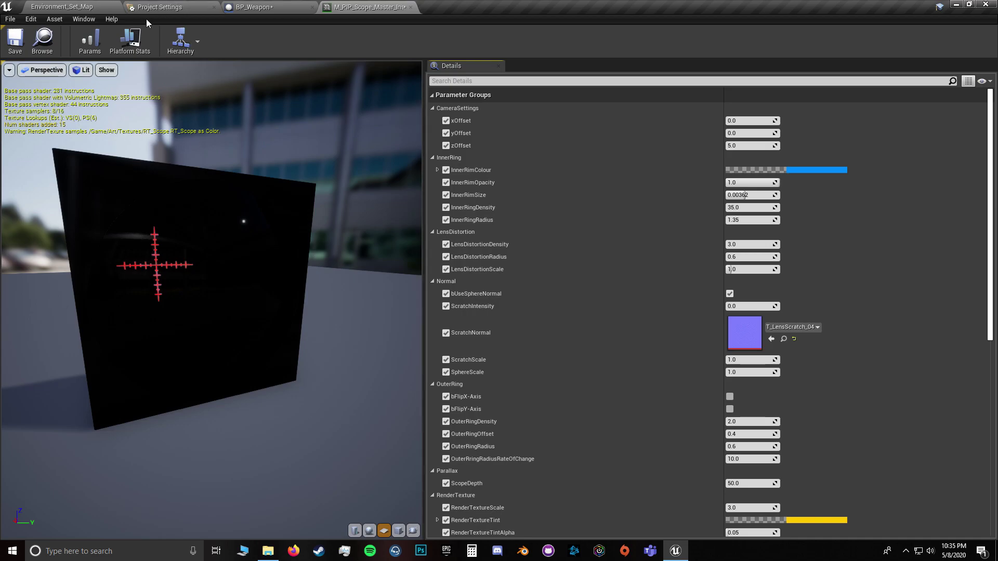
{"action": "left_click", "coordinate": [82, 5]}
{"action": "left_click", "coordinate": [603, 39]}
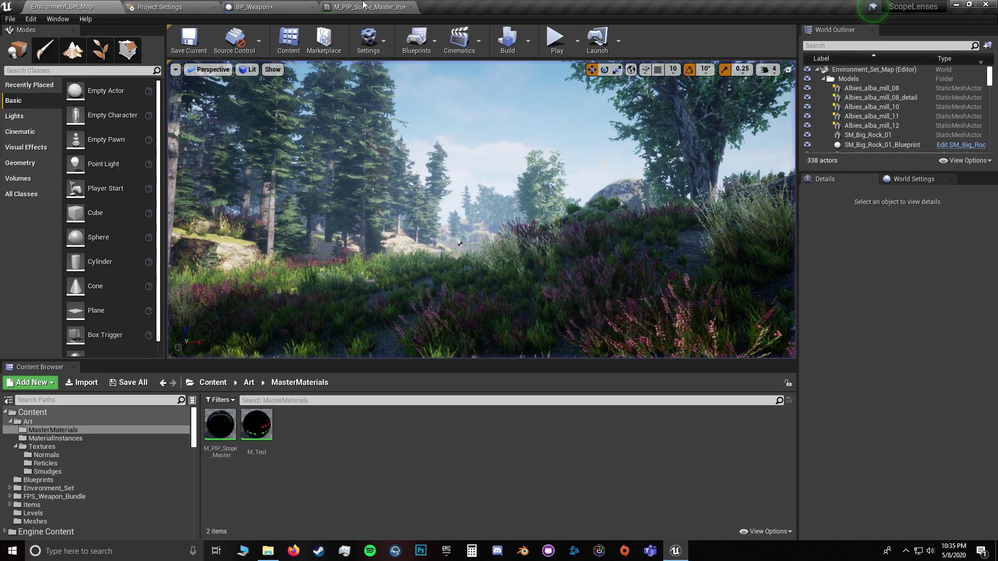
Step: Enable Hidden in Game for LensMesh in BP_Weapon
{"action": "left_click", "coordinate": [254, 7]}
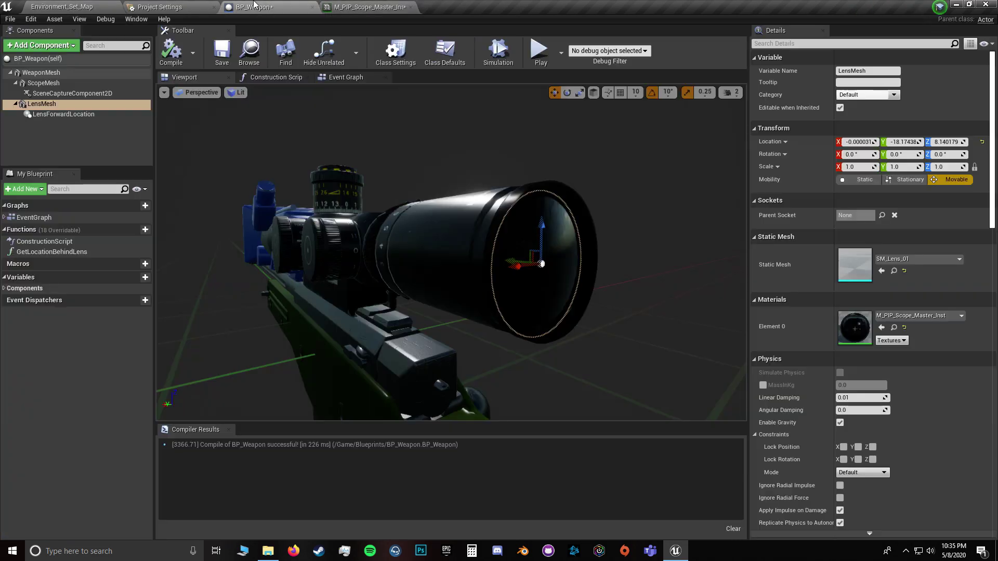
{"action": "left_click", "coordinate": [389, 239]}
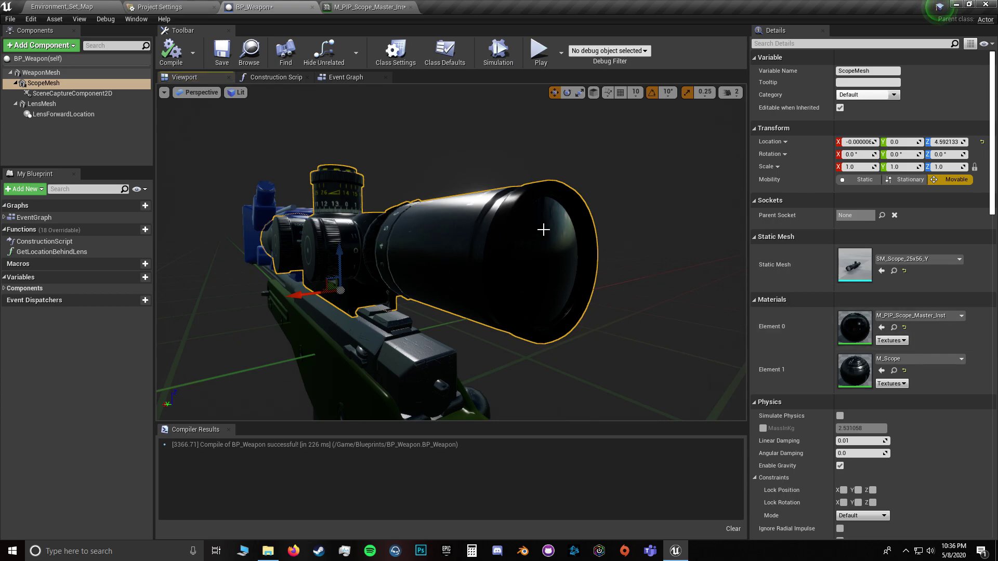
{"action": "left_click", "coordinate": [565, 244]}
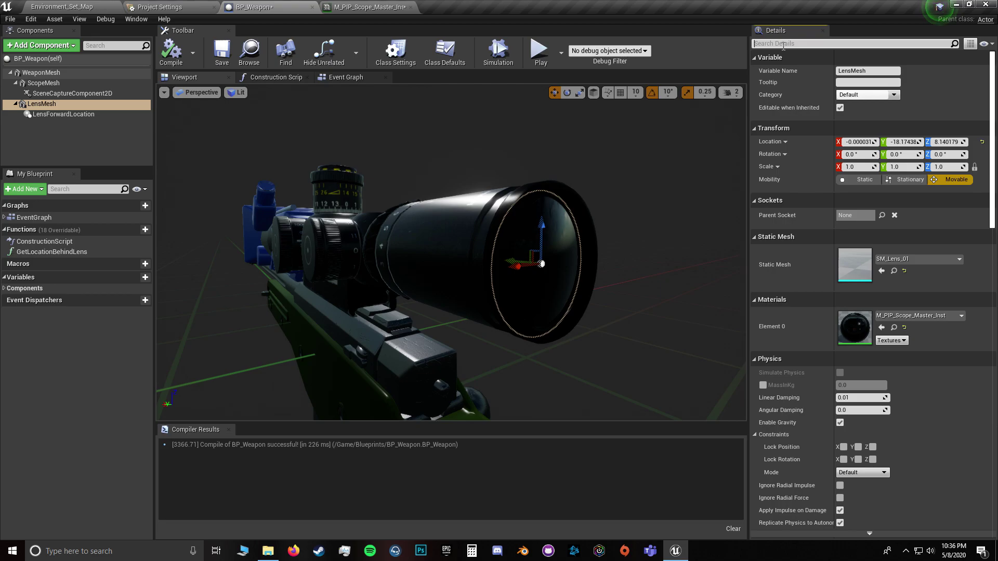
{"action": "left_click", "coordinate": [783, 44]}
{"action": "type", "text": "hidd"}
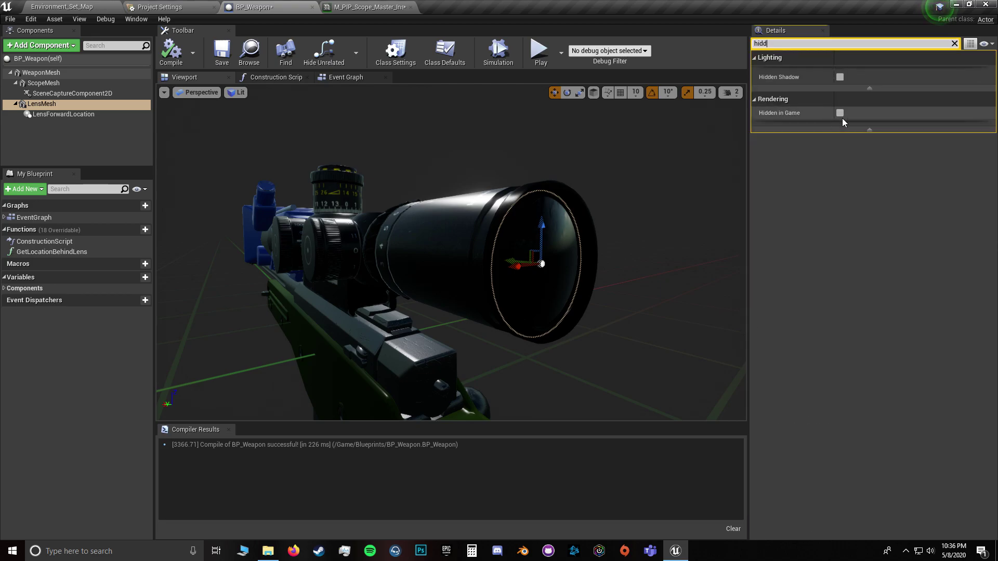
{"action": "left_click", "coordinate": [954, 44]}
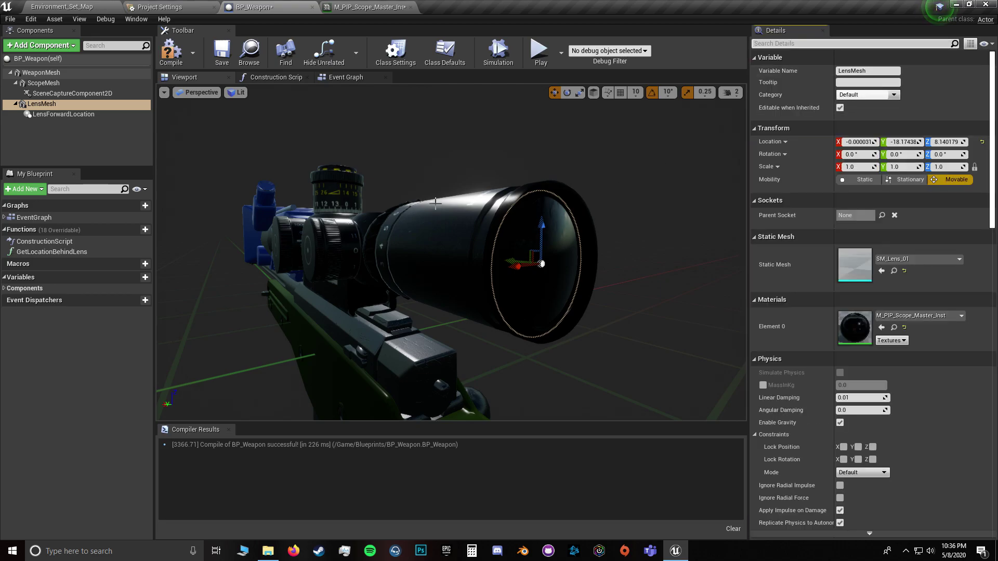
Step: Check that Element 0 of ScopeMesh uses M_PIP_Scope_Master_Inst, and compile and save BP_Weapon
{"action": "left_click", "coordinate": [391, 249]}
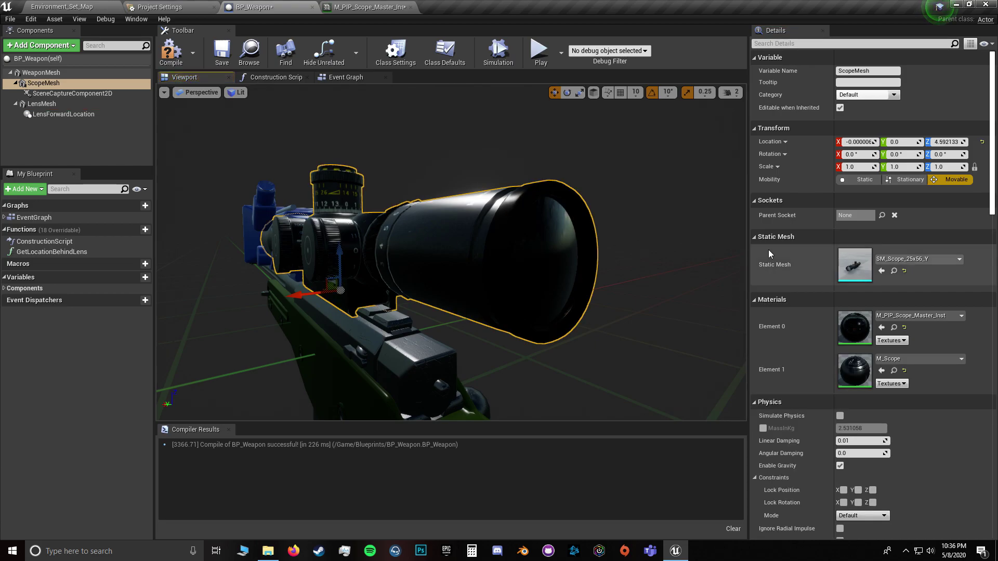
{"action": "left_click", "coordinate": [929, 317]}
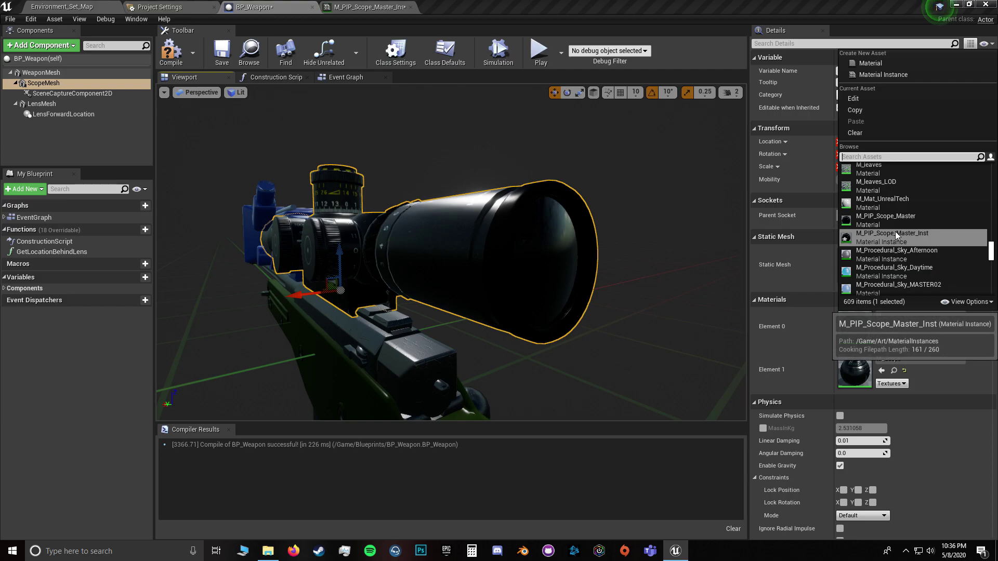
{"action": "left_click", "coordinate": [171, 52]}
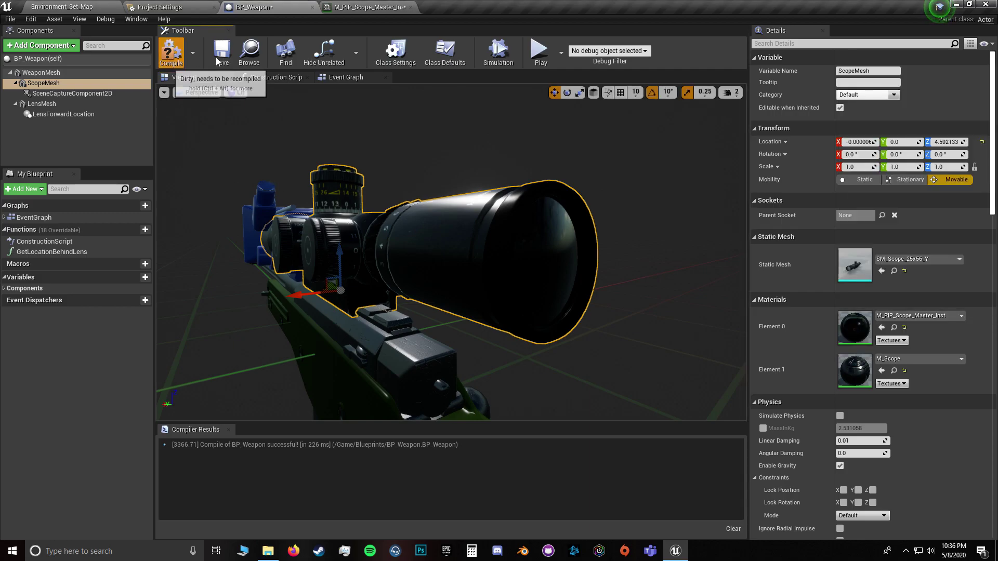
Step: Play the level, aim to examine the material on the scope's built-in lens, and end the play session
{"action": "left_click", "coordinate": [63, 7]}
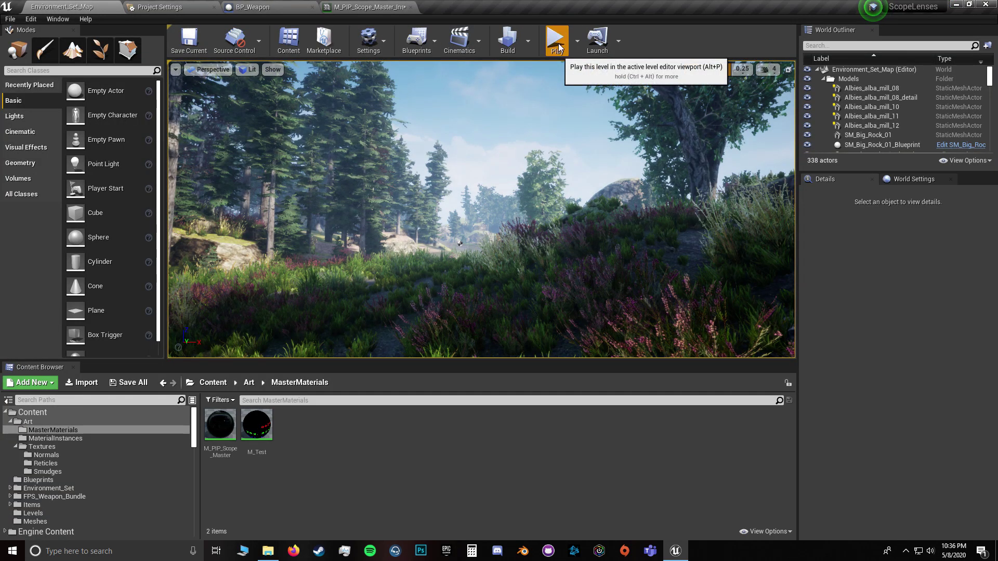
{"action": "key", "text": "alt+p"}
{"action": "right_click", "coordinate": [535, 243]}
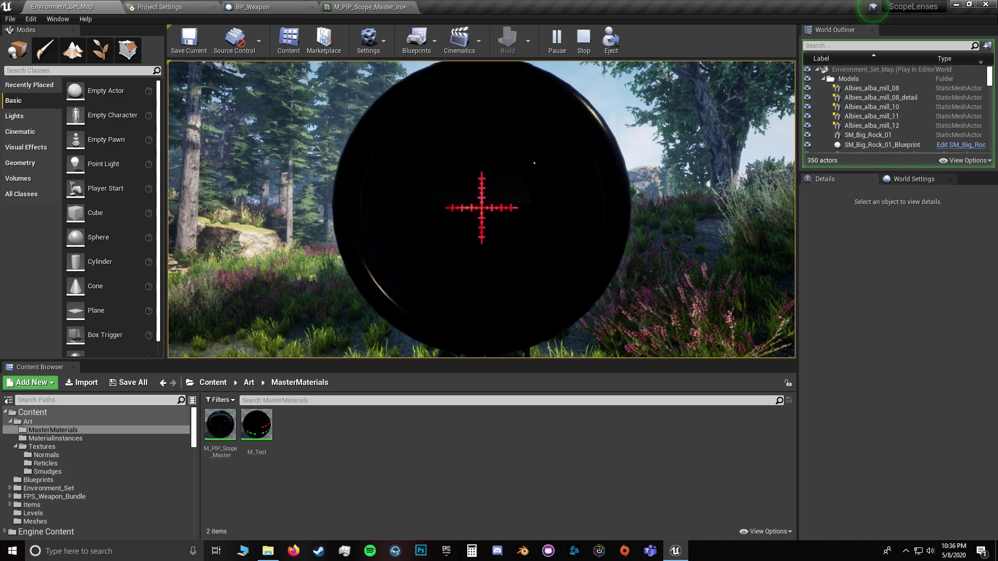
{"action": "key", "text": "shift+F1"}
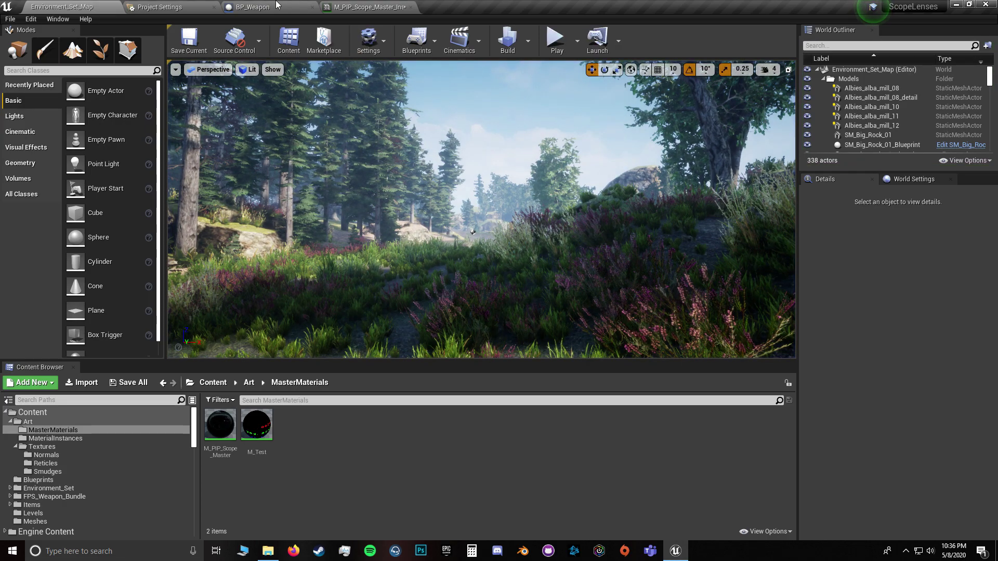
Step: Examine the scope from the side and the eyepiece in BP_Weapon, comparing the components LensMesh and ScopeMesh
{"action": "left_click", "coordinate": [252, 7]}
{"action": "right_click_drag", "start_coordinate": [583, 338], "coordinate": [524, 310]}
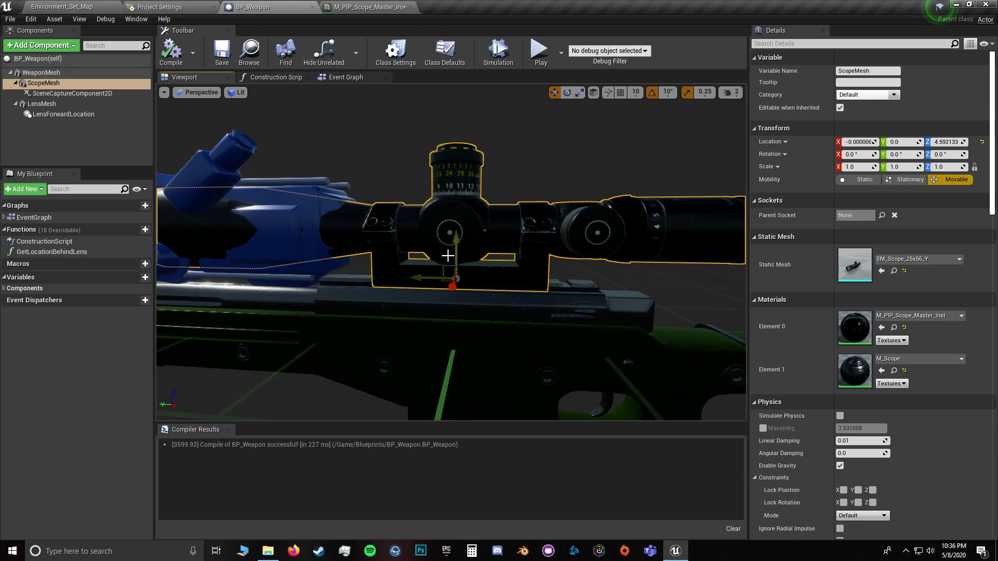
{"action": "right_click_drag", "start_coordinate": [457, 277], "coordinate": [618, 274]}
{"action": "left_click", "coordinate": [497, 229]}
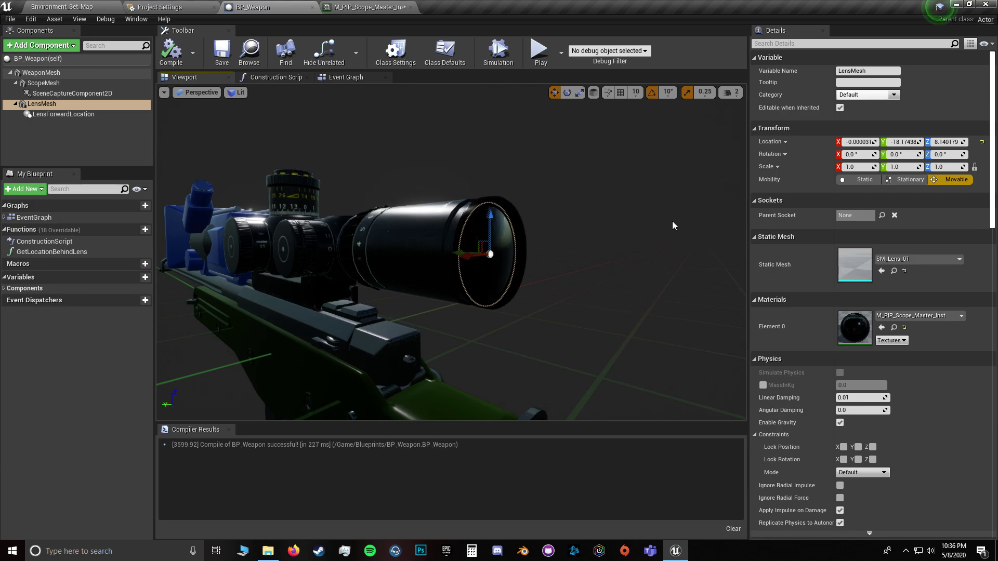
{"action": "left_click", "coordinate": [294, 291]}
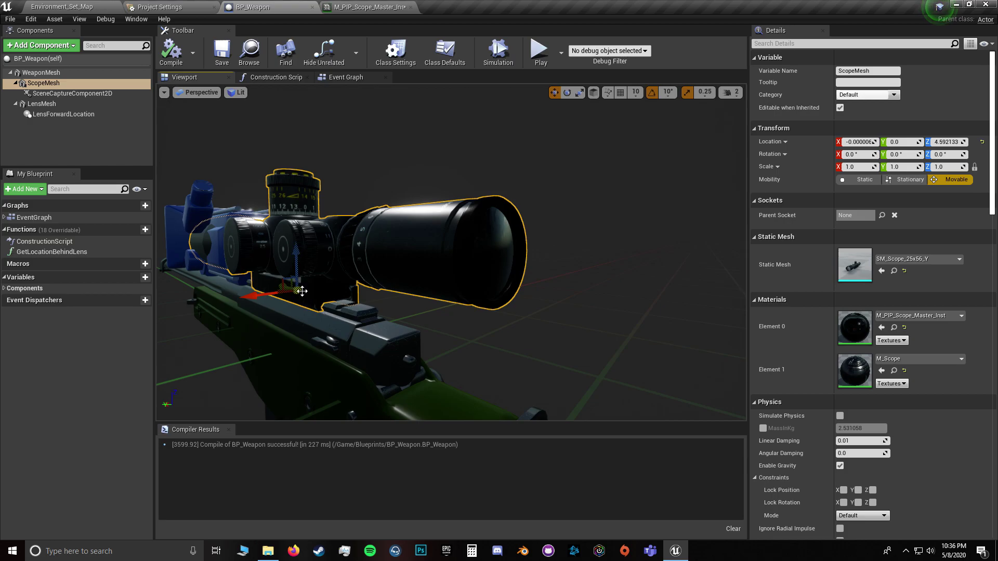
Step: Assign the material M_Test_Inst to Element 0 of ScopeMesh and compile BP_Weapon
{"action": "left_click", "coordinate": [917, 315]}
{"action": "type", "text": "test"}
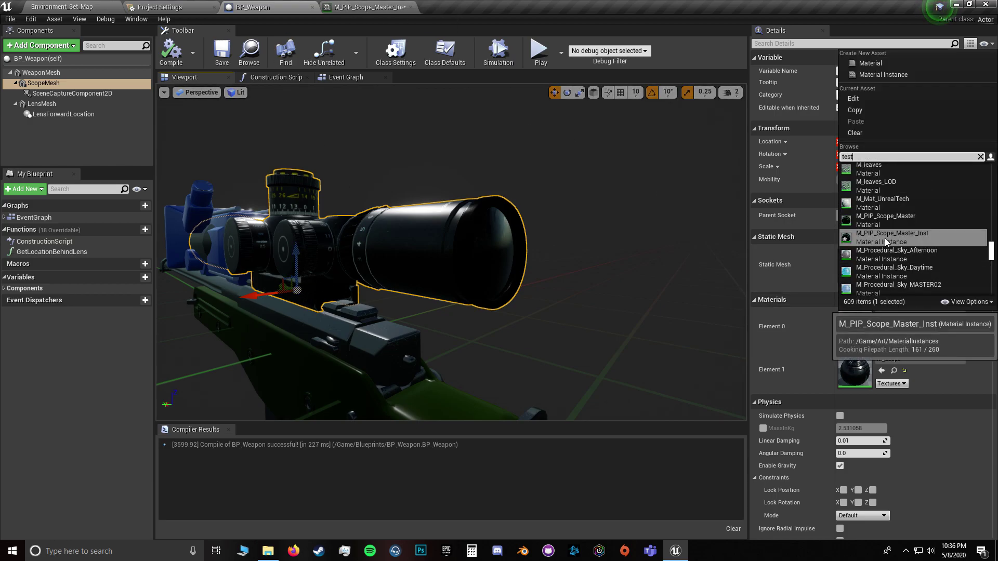
{"action": "type", "text": "_in"}
{"action": "left_click", "coordinate": [879, 186]}
{"action": "left_click", "coordinate": [171, 52]}
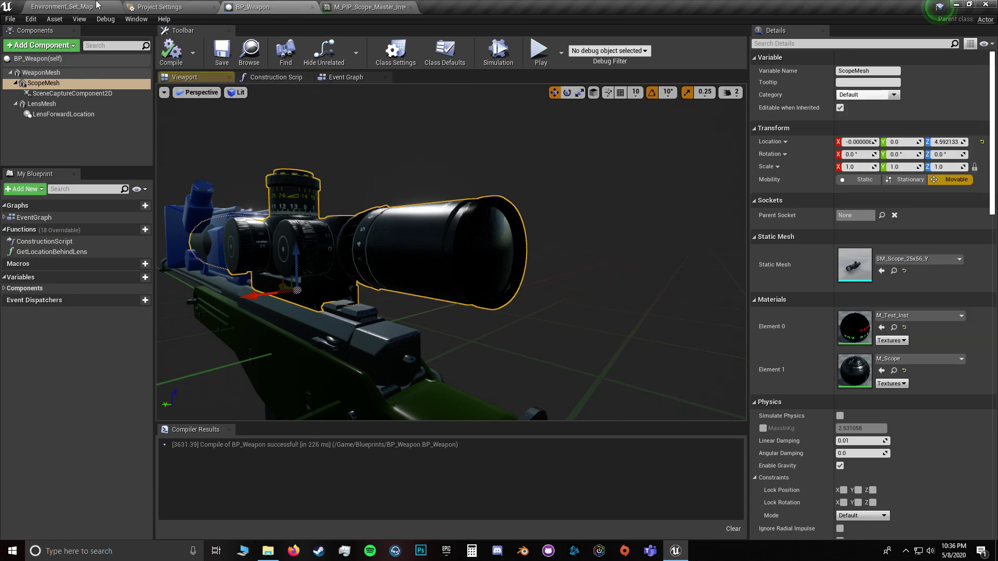
Step: Play the level, aim down the scope to read the offset coordinates on the lens, and end the play session
{"action": "left_click", "coordinate": [96, 6]}
{"action": "left_click", "coordinate": [555, 37]}
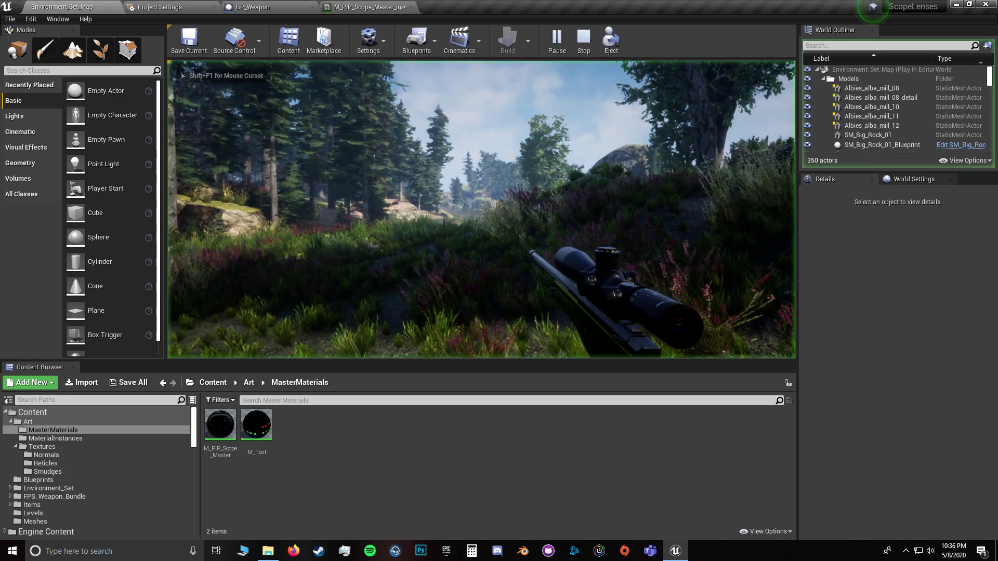
{"action": "right_click", "coordinate": [500, 182]}
{"action": "key", "text": "shift+F1"}
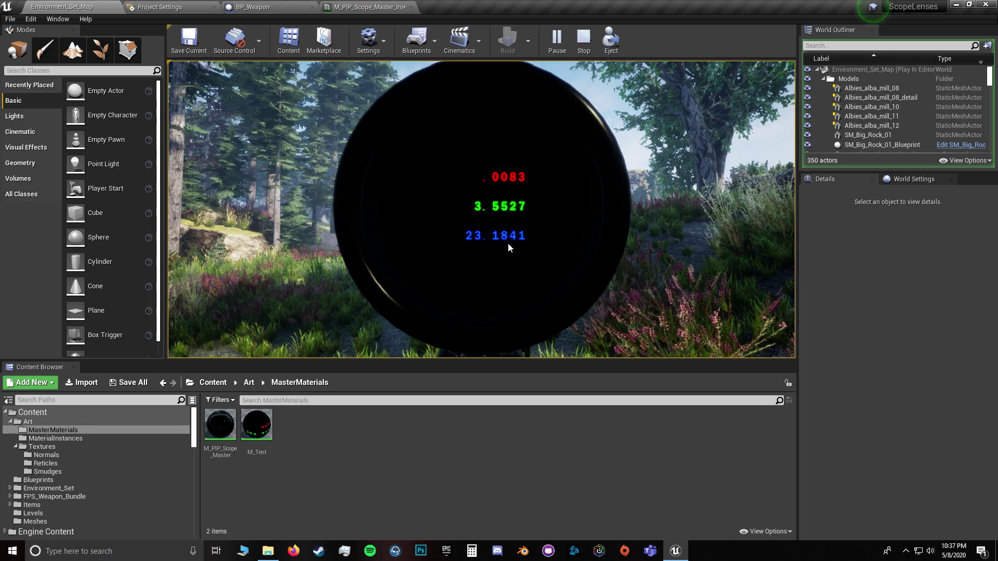
{"action": "key", "text": "Escape"}
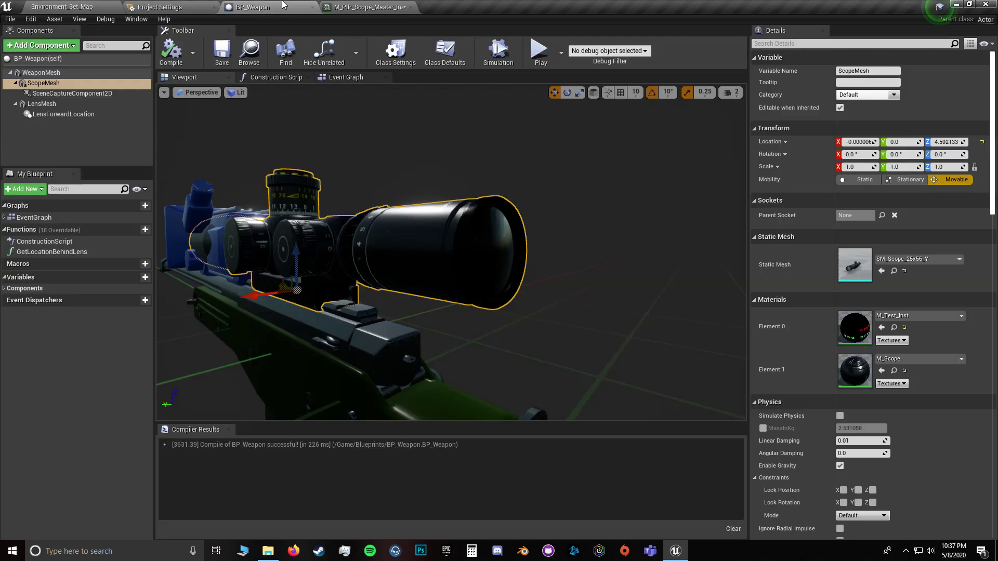
Step: Examine the scope from the side in BP_Weapon, and replay the level while aiming to compare the lens coordinates with the CameraSettings offsets
{"action": "right_click_drag", "start_coordinate": [349, 282], "coordinate": [350, 282]}
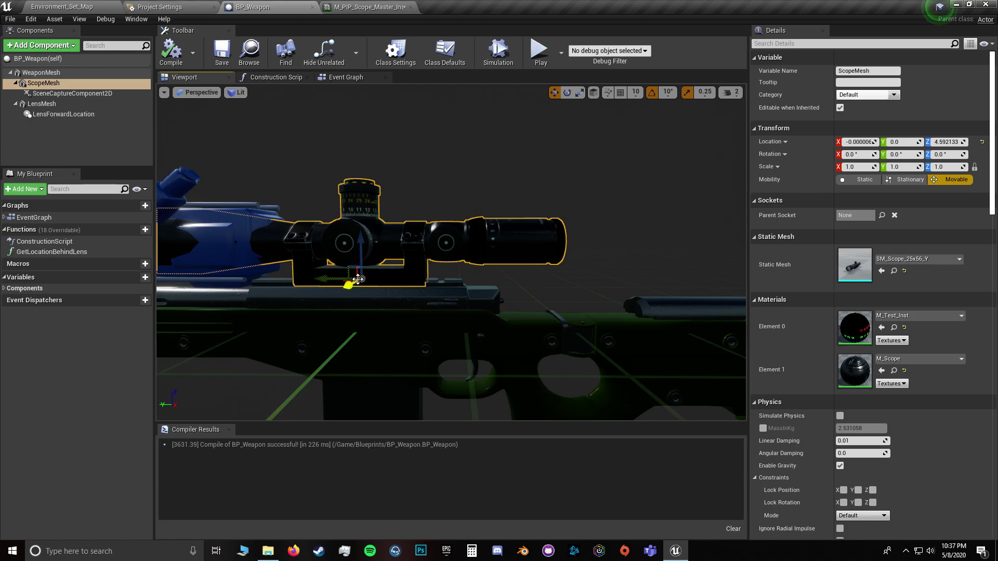
{"action": "left_click", "coordinate": [62, 7]}
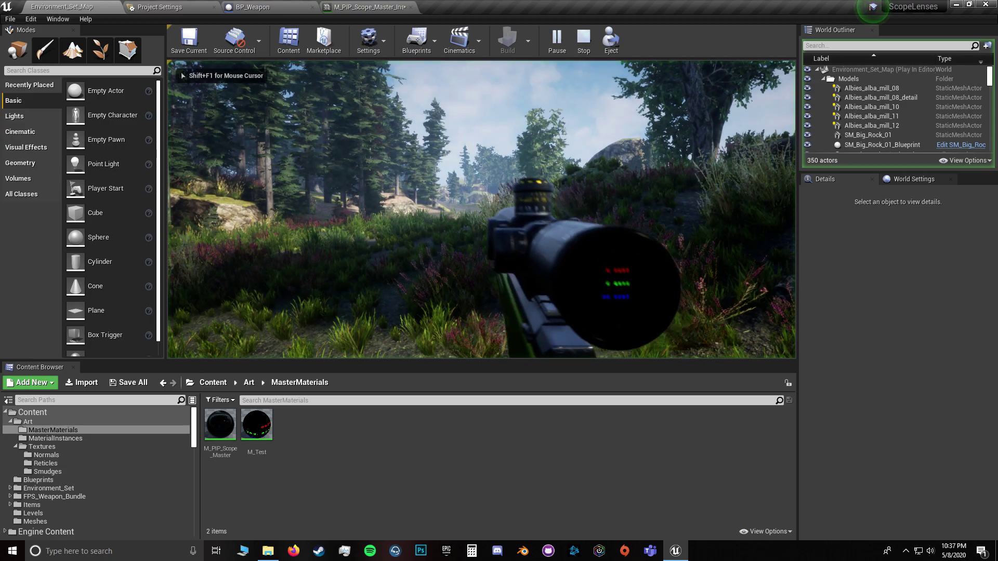
{"action": "left_click", "coordinate": [369, 7]}
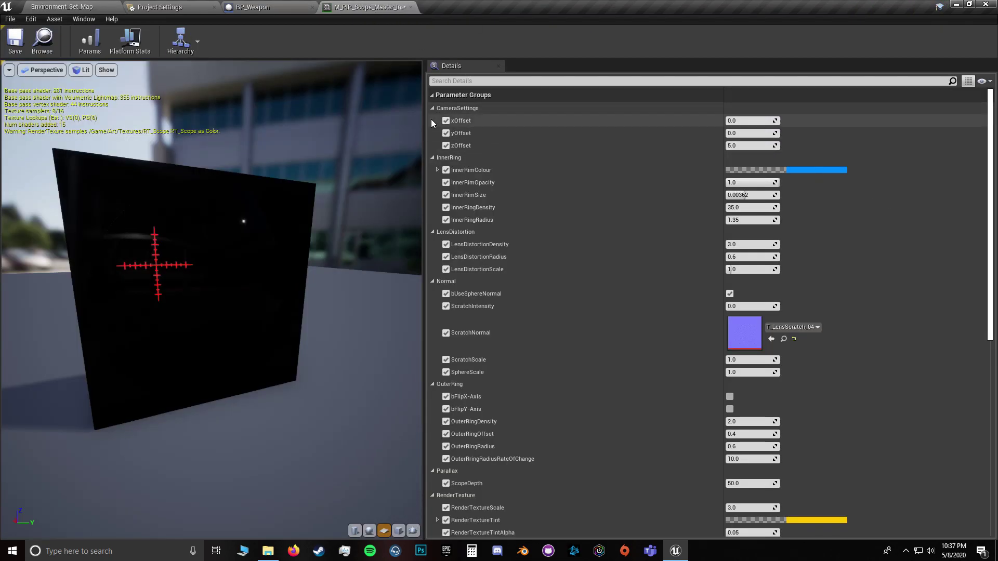
{"action": "left_click", "coordinate": [67, 6]}
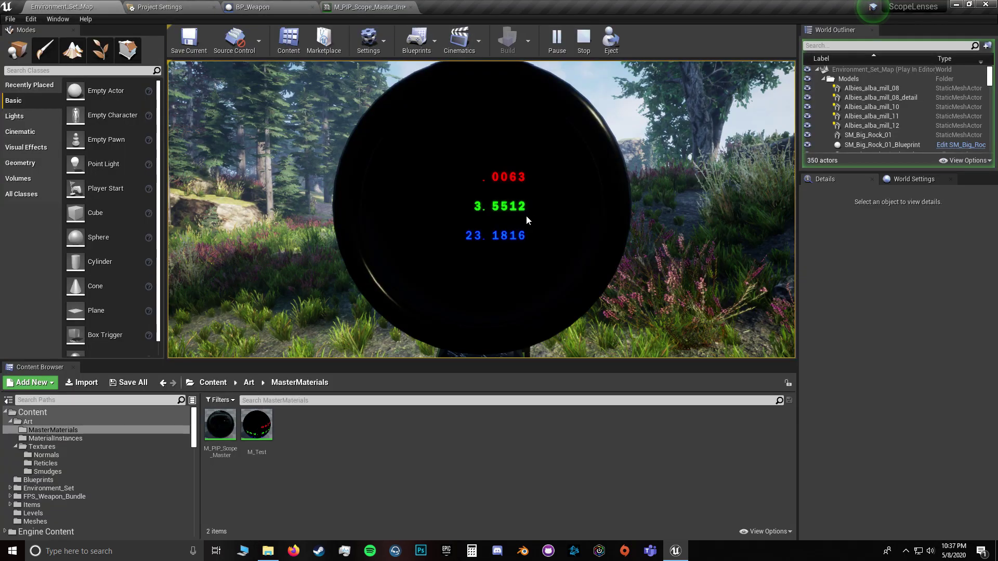
Step: Set yOffset to -3.55 in M_PIP_Scope_Master_Inst and recheck the coordinates on the scope lens in the level
{"action": "left_click", "coordinate": [348, 6]}
{"action": "left_click", "coordinate": [754, 134]}
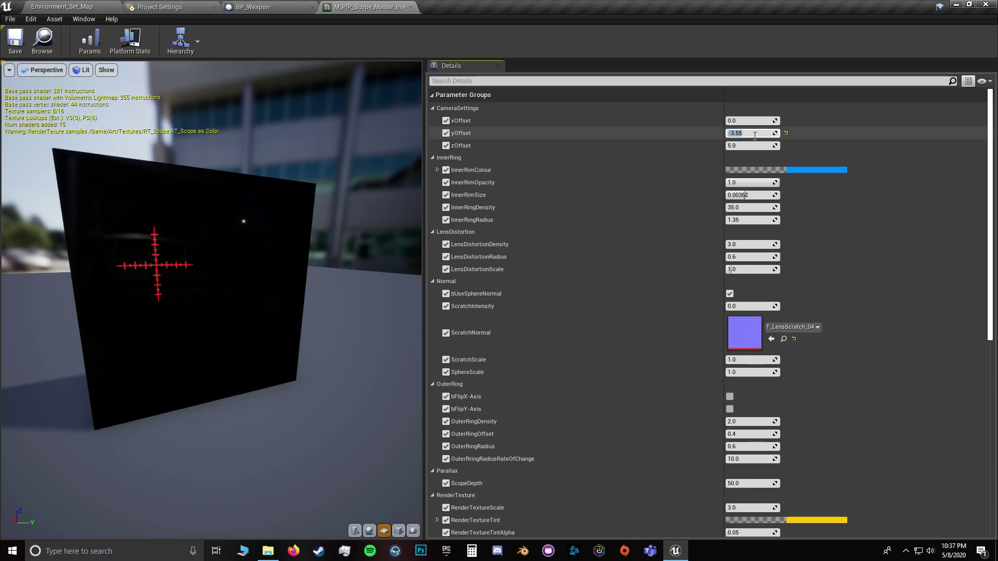
{"action": "left_click", "coordinate": [73, 6]}
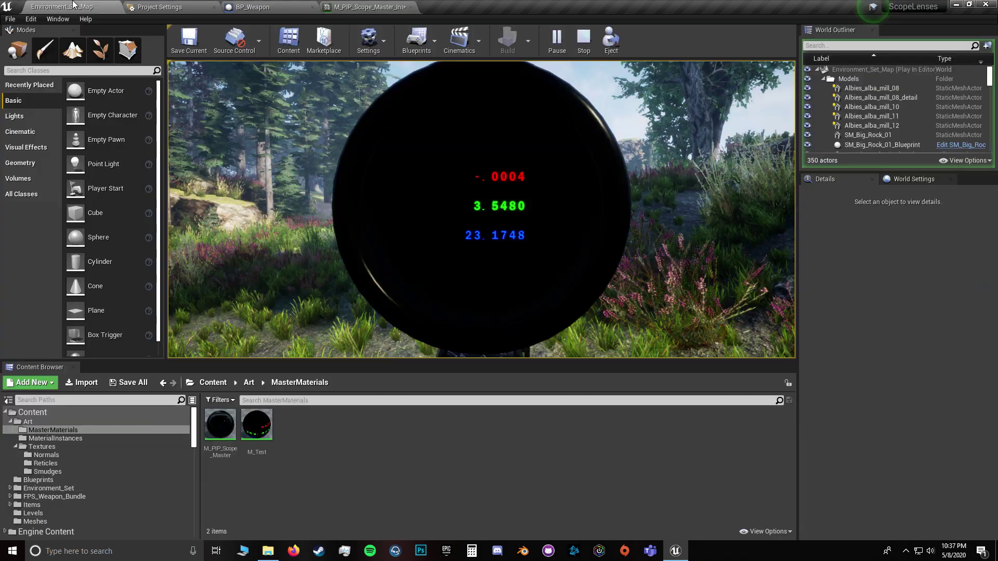
Step: Read the blue lens coordinate, set zOffset to 23.17 in M_PIP_Scope_Master_Inst, and stop the play session
{"action": "left_click", "coordinate": [366, 7]}
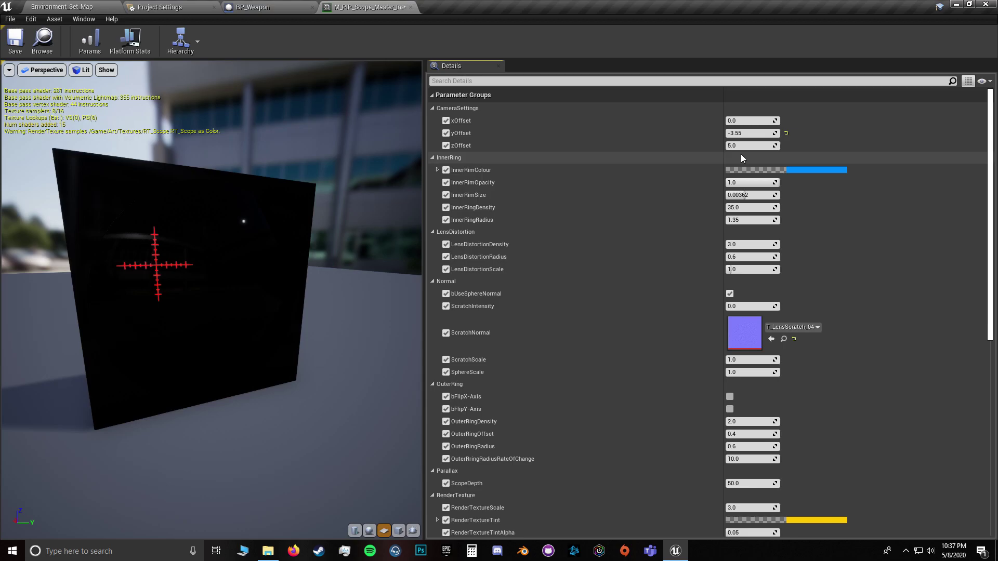
{"action": "left_click", "coordinate": [87, 5]}
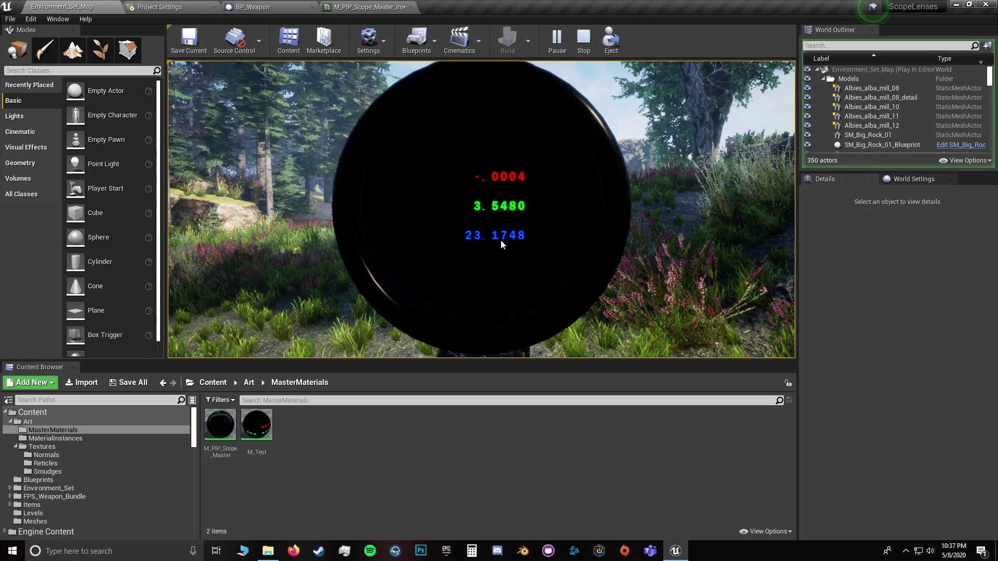
{"action": "left_click", "coordinate": [351, 6]}
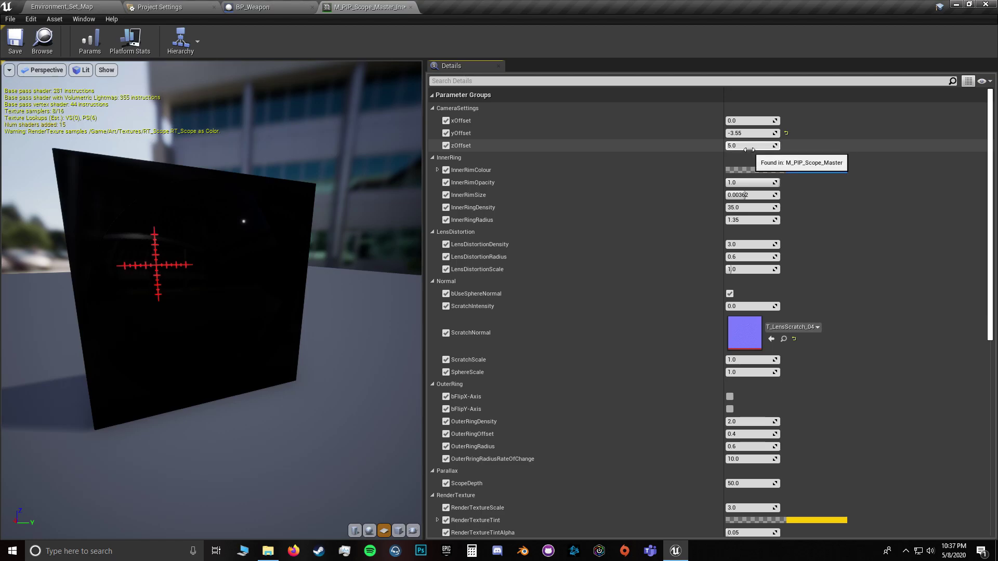
{"action": "left_click", "coordinate": [740, 146]}
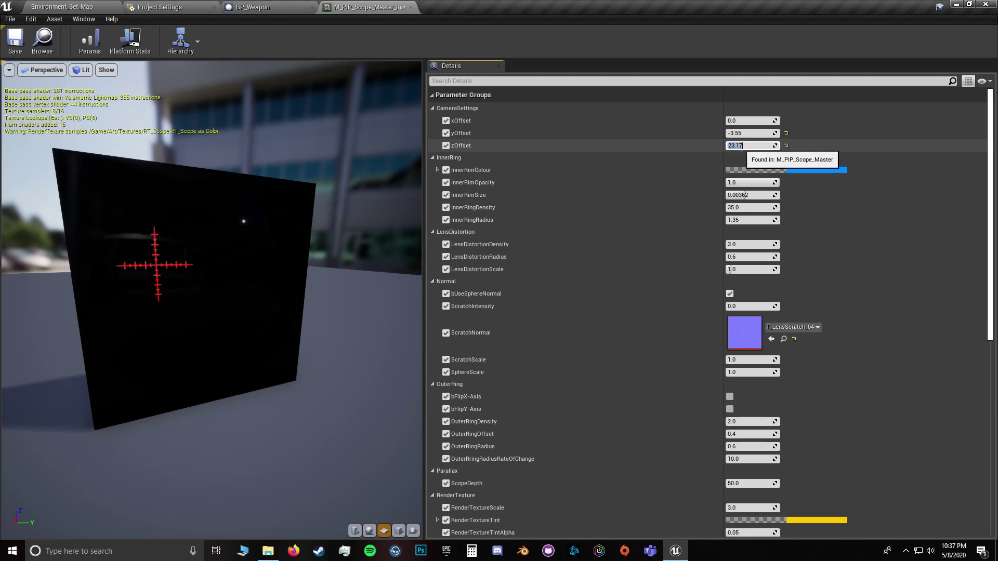
{"action": "left_click", "coordinate": [62, 7]}
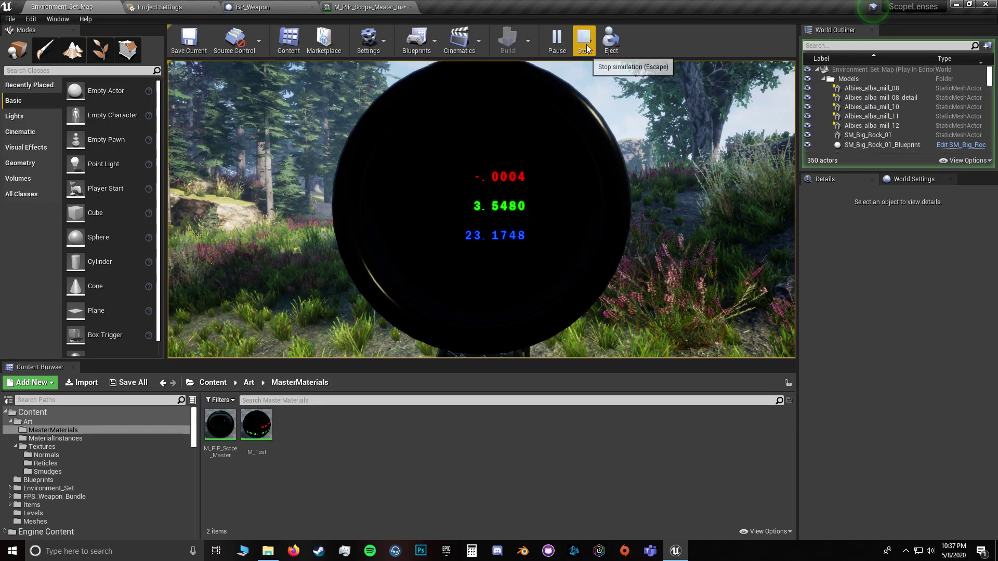
Step: Assign M_PIP_Scope_Master_Inst to Element 0 of ScopeMesh, and compile and save BP_Weapon
{"action": "left_click", "coordinate": [378, 11]}
{"action": "left_click", "coordinate": [252, 7]}
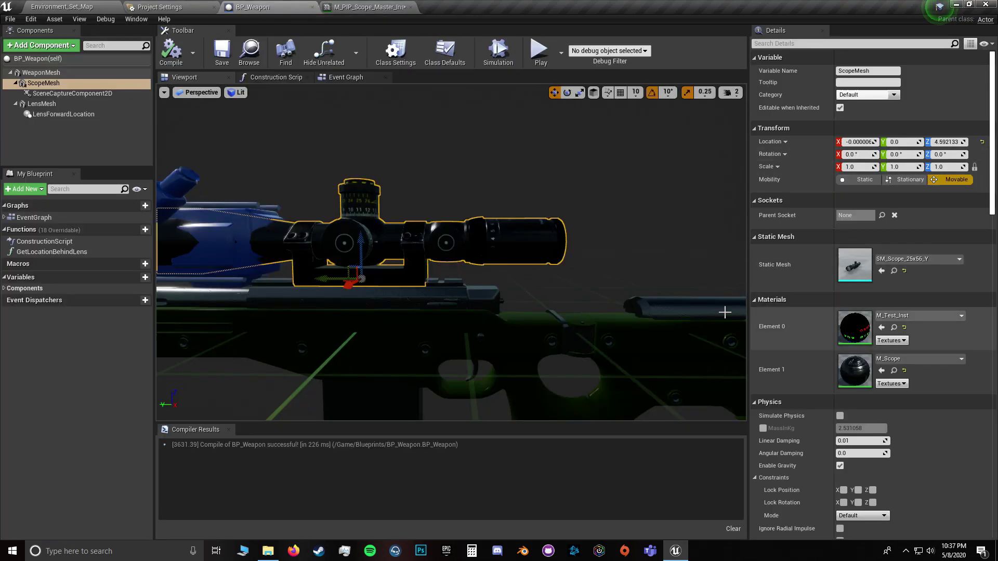
{"action": "left_click", "coordinate": [892, 316]}
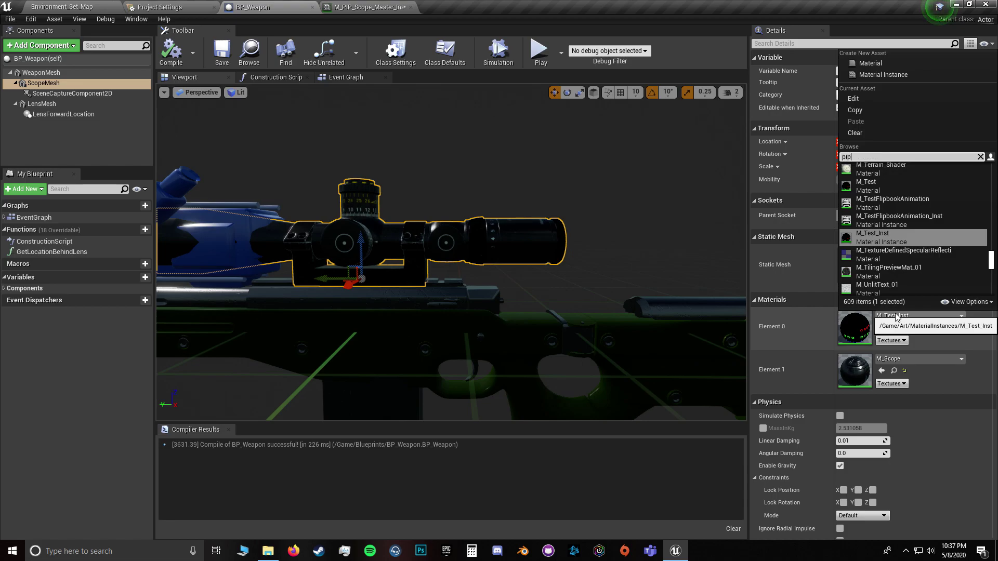
{"action": "left_click", "coordinate": [894, 186]}
{"action": "left_click", "coordinate": [171, 57]}
{"action": "left_click", "coordinate": [222, 51]}
Step: Play the level and aim around to examine the scope's picture-in-picture lens in the viewport and in full screen
{"action": "left_click", "coordinate": [62, 7]}
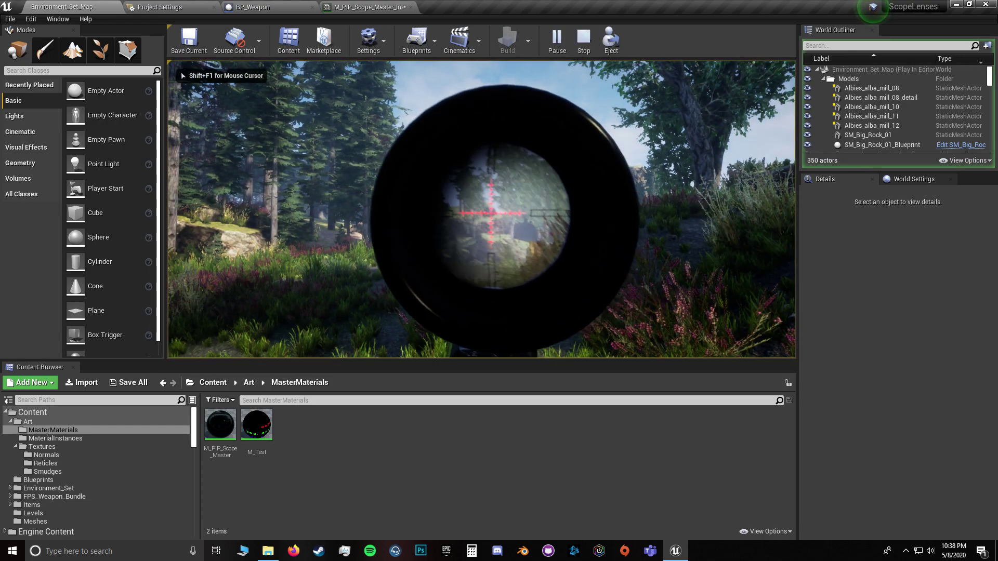
{"action": "key", "text": "shift+F1"}
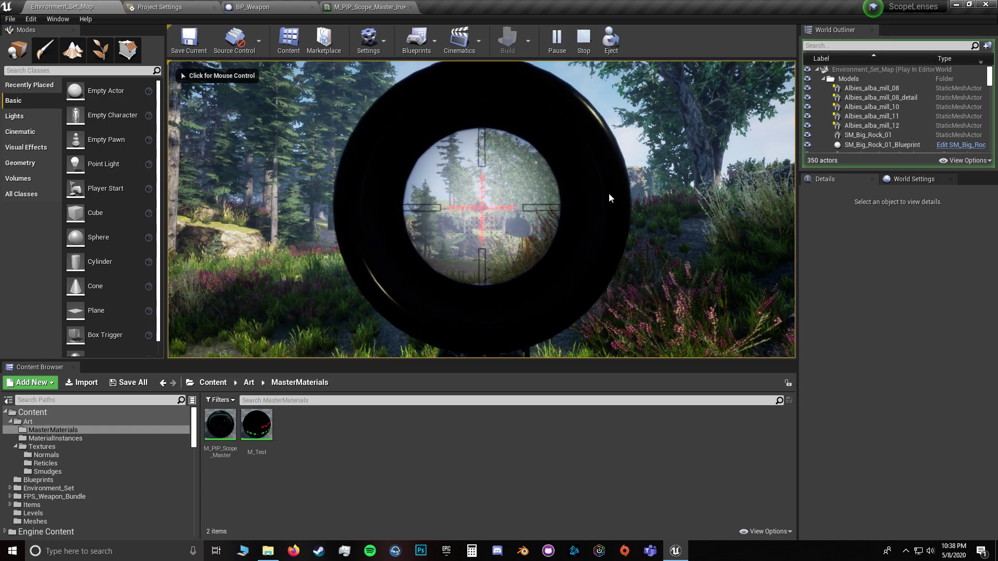
{"action": "left_click", "coordinate": [523, 276]}
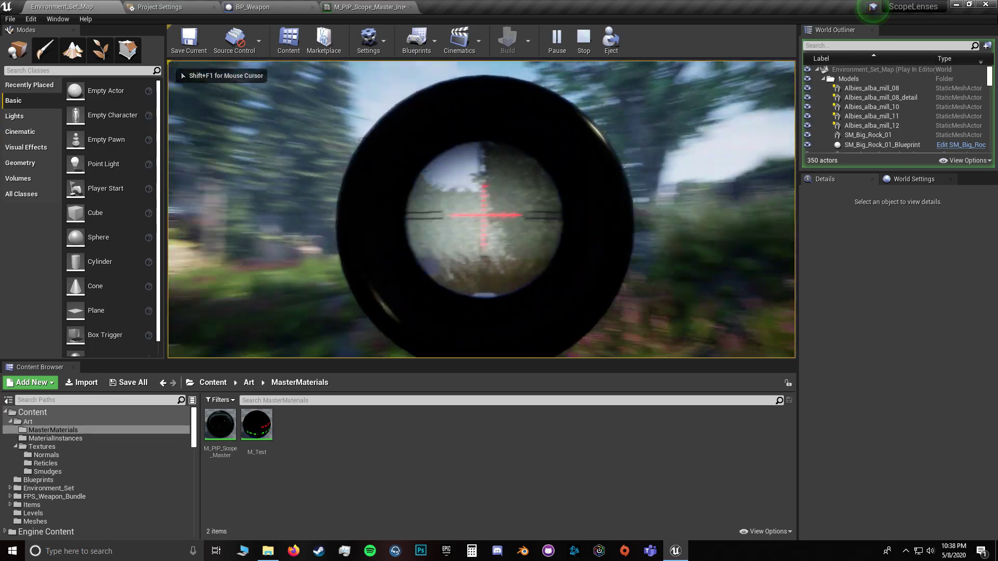
{"action": "key", "text": "shift+F1"}
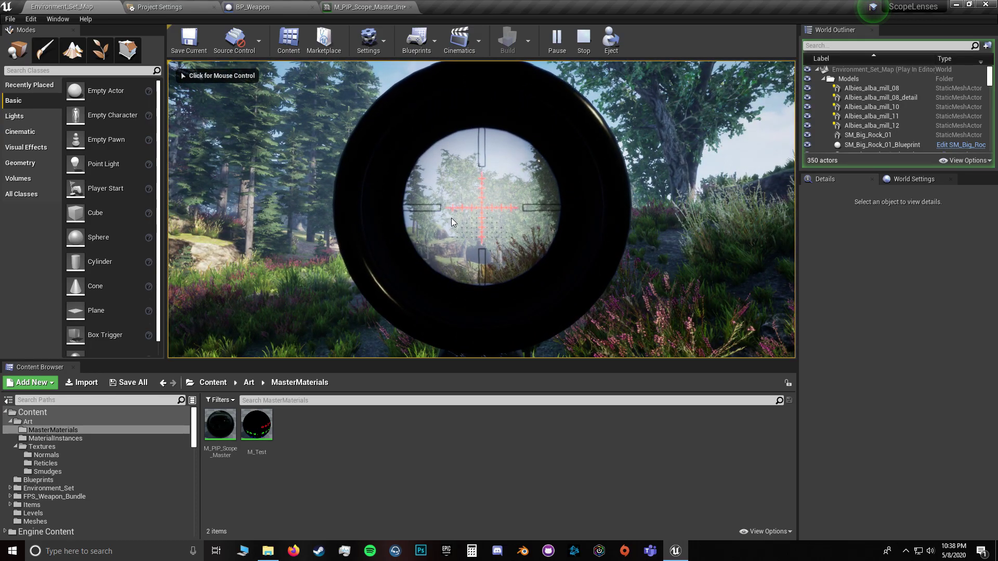
{"action": "left_click", "coordinate": [181, 73]}
{"action": "key", "text": "F11"}
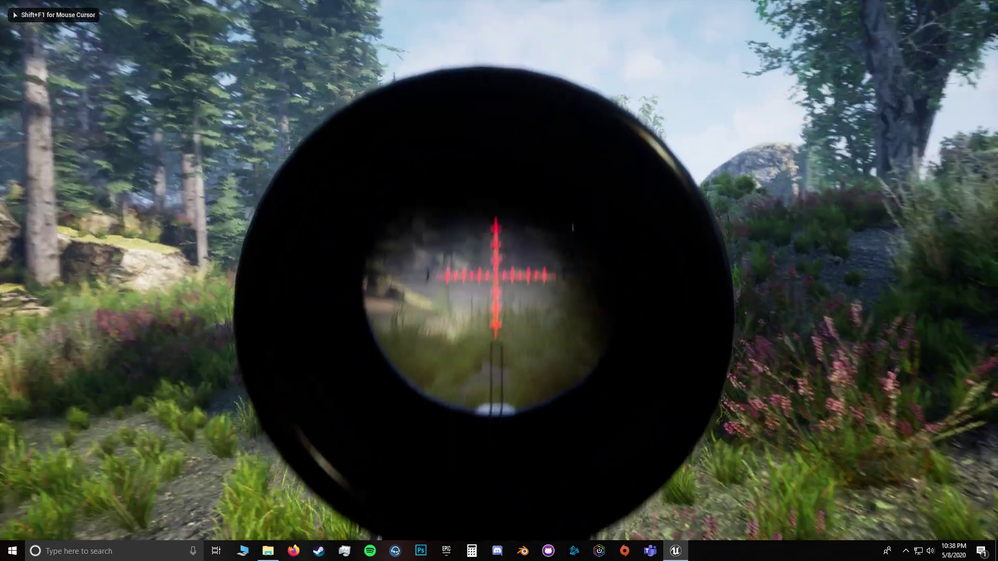
{"action": "key", "text": "F11"}
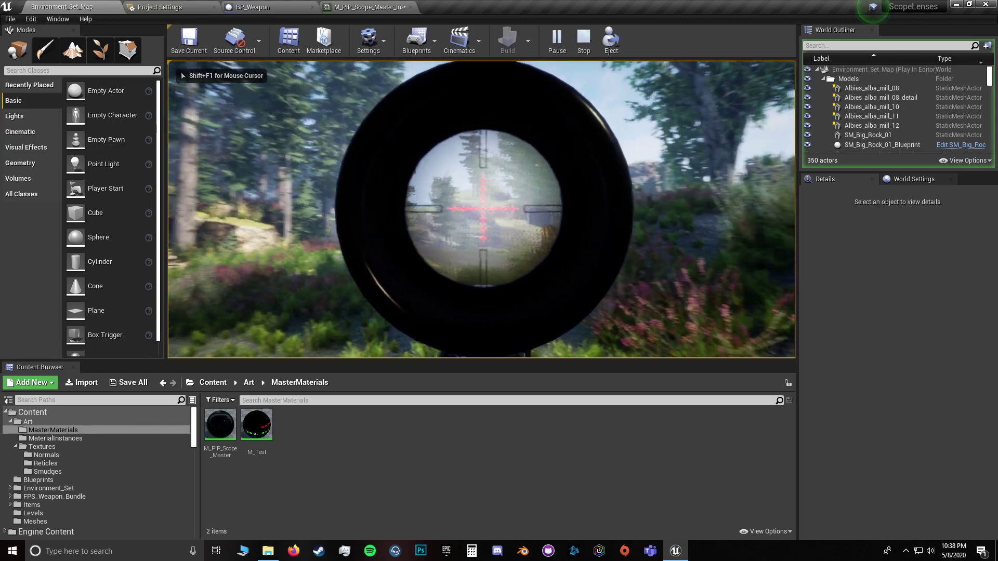
{"action": "key", "text": "F11"}
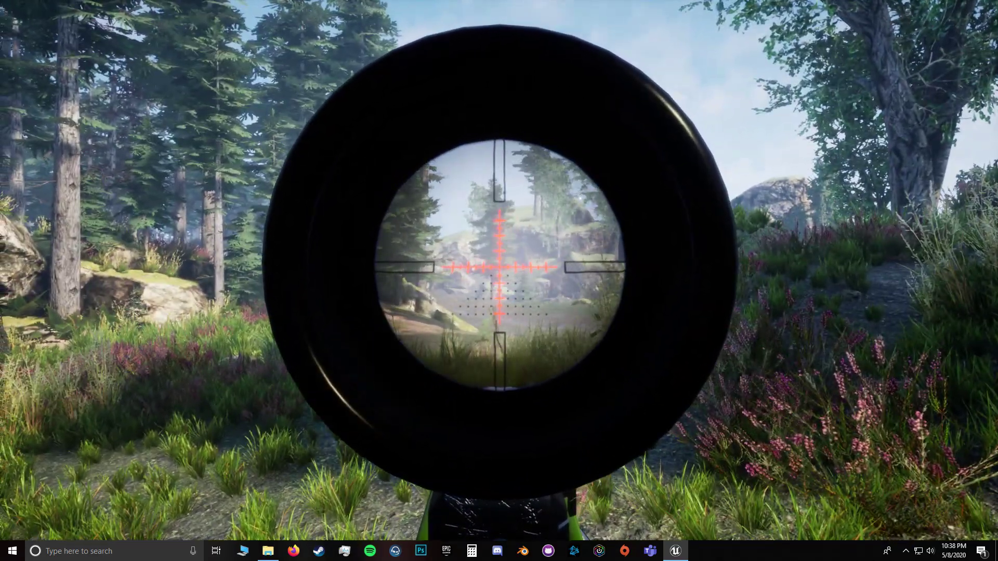
Step: Move the aimed scope farther away and closer in full screen to examine the lens at different distances, and leave full screen
{"action": "scroll", "coordinate": [499, 268], "scroll_direction": "down", "scroll_amount": 5}
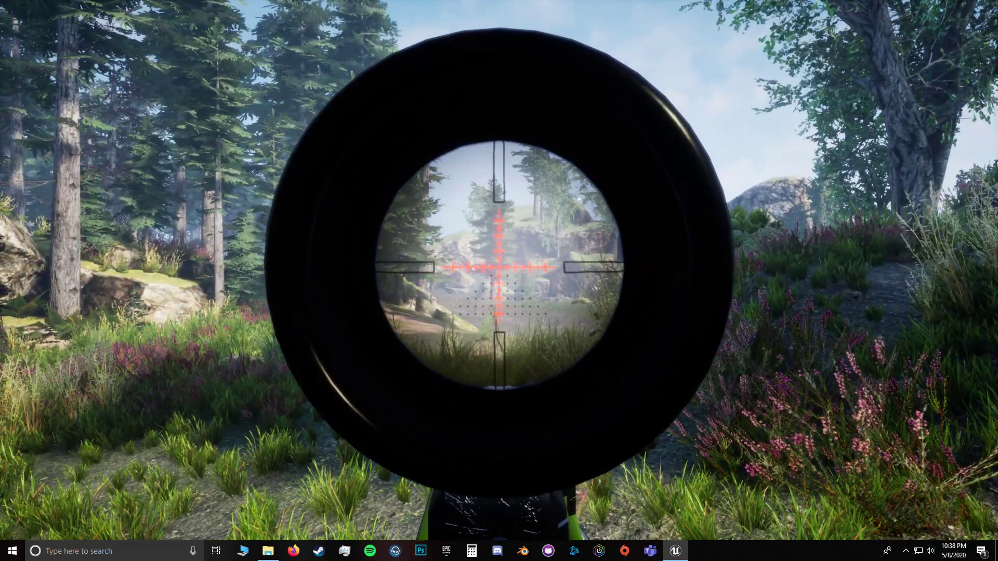
{"action": "scroll", "coordinate": [499, 268], "scroll_direction": "down", "scroll_amount": 3}
{"action": "scroll", "coordinate": [499, 268], "scroll_direction": "up", "scroll_amount": 3}
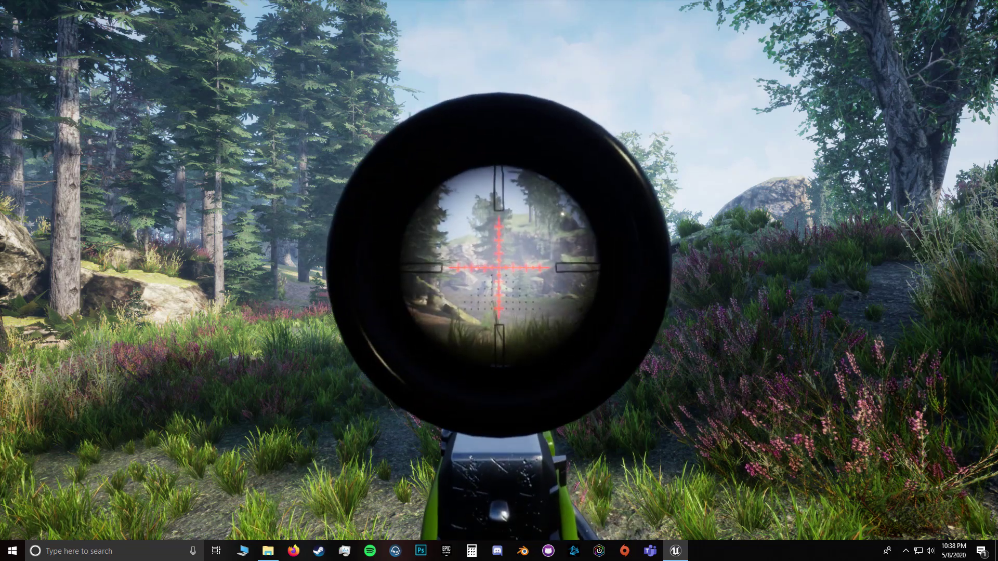
{"action": "scroll", "coordinate": [499, 267], "scroll_direction": "down", "scroll_amount": 3}
{"action": "scroll", "coordinate": [499, 268], "scroll_direction": "up", "scroll_amount": 3}
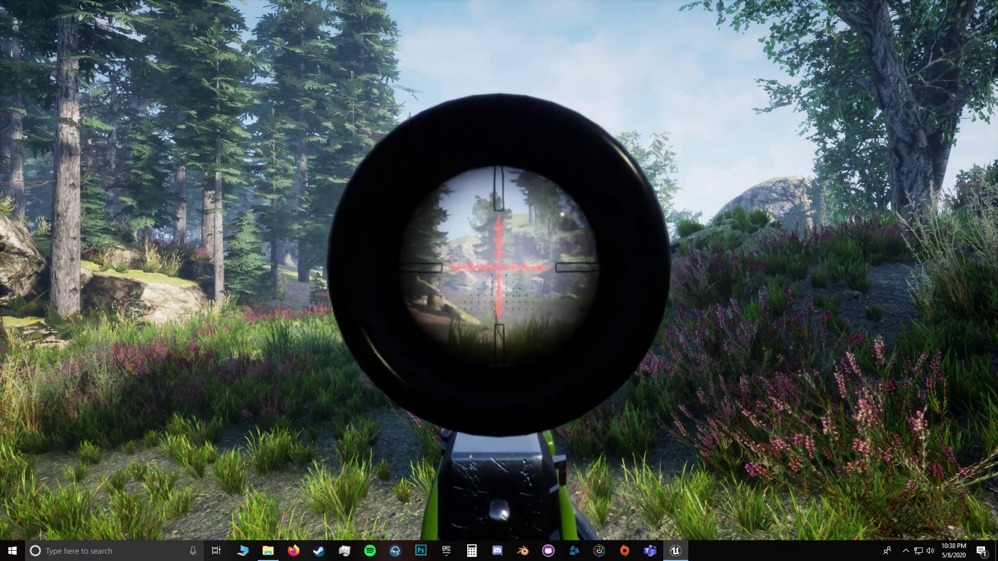
{"action": "scroll", "coordinate": [499, 268], "scroll_direction": "down", "scroll_amount": 3}
{"action": "scroll", "coordinate": [499, 268], "scroll_direction": "up", "scroll_amount": 3}
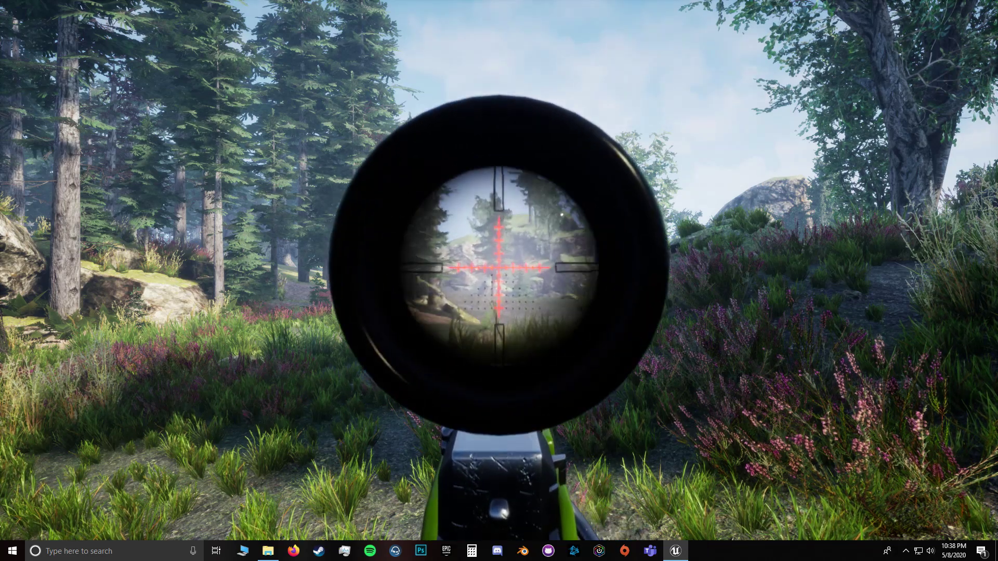
{"action": "key", "text": "shift+F1"}
{"action": "left_click", "coordinate": [498, 325]}
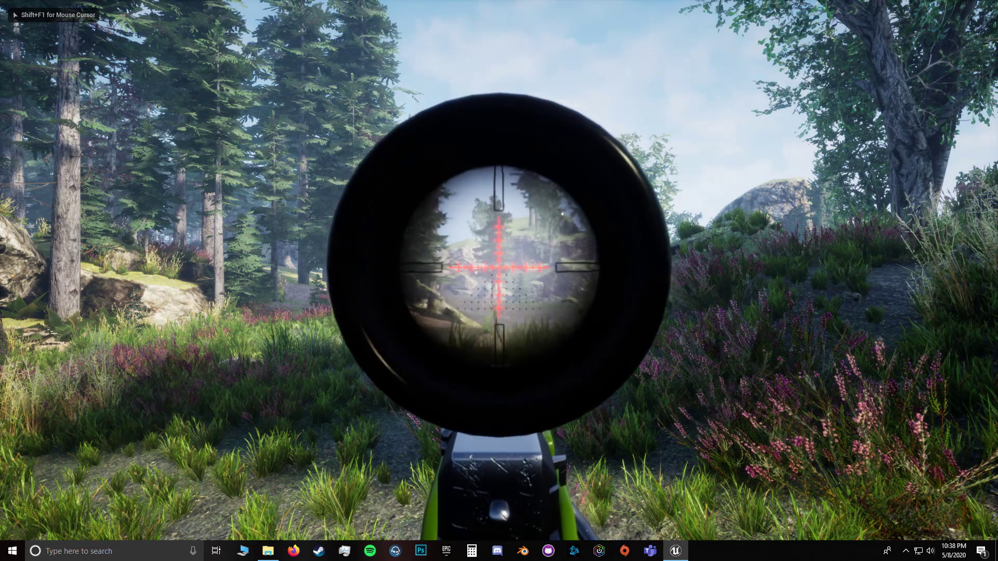
{"action": "key", "text": "shift+F1"}
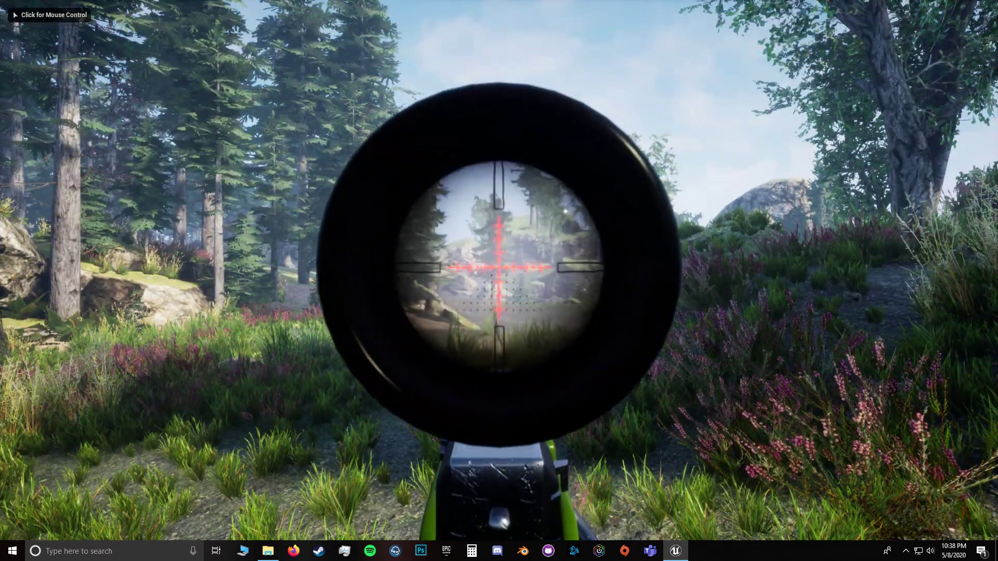
{"action": "left_click", "coordinate": [499, 280]}
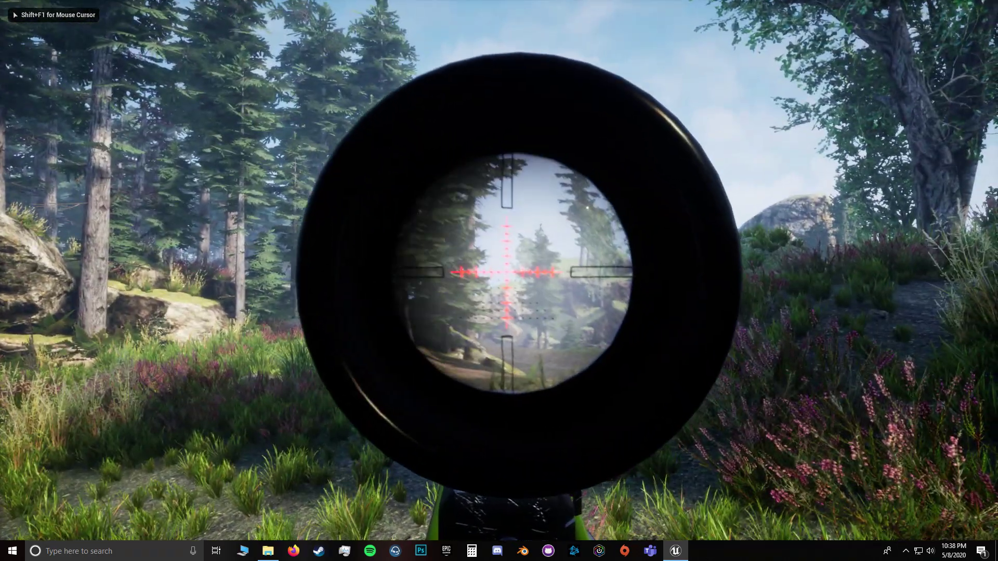
{"action": "key", "text": "shift+F1"}
Step: Review the camera, ring, distortion, normal and render texture parameters of M_PIP_Scope_Master_Inst
{"action": "left_click", "coordinate": [253, 7]}
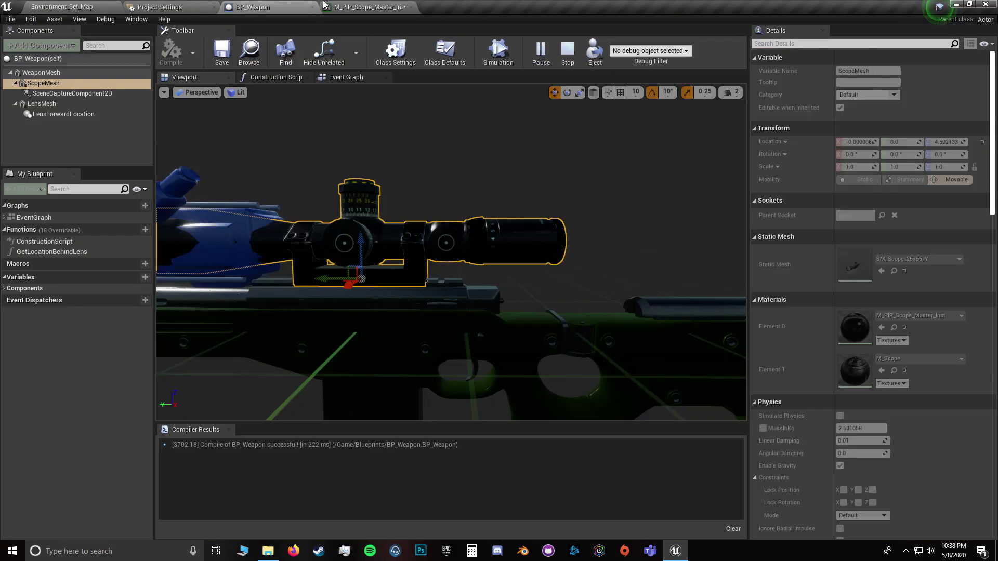
{"action": "left_click", "coordinate": [377, 6]}
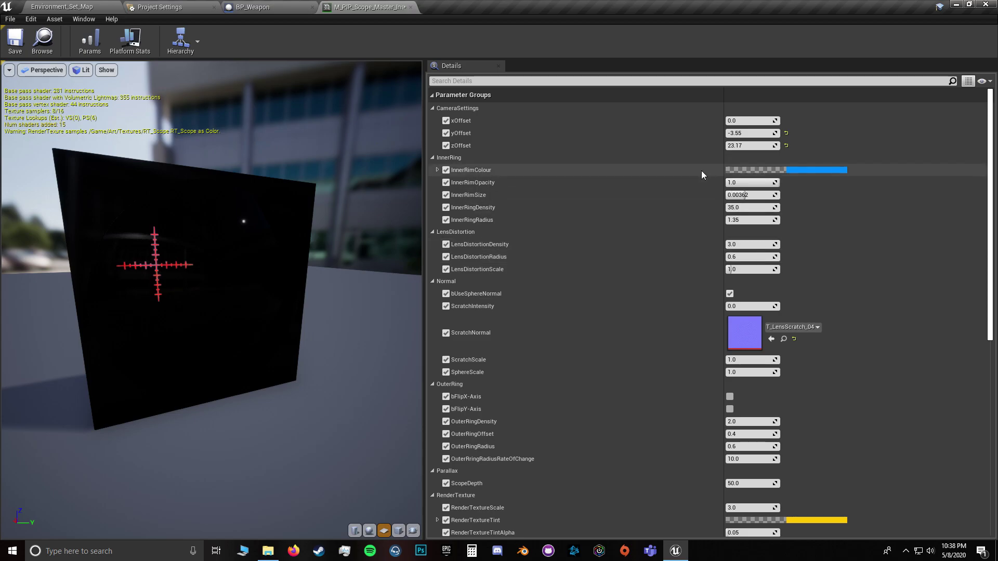
{"action": "scroll", "coordinate": [493, 223], "scroll_direction": "down", "scroll_amount": 2}
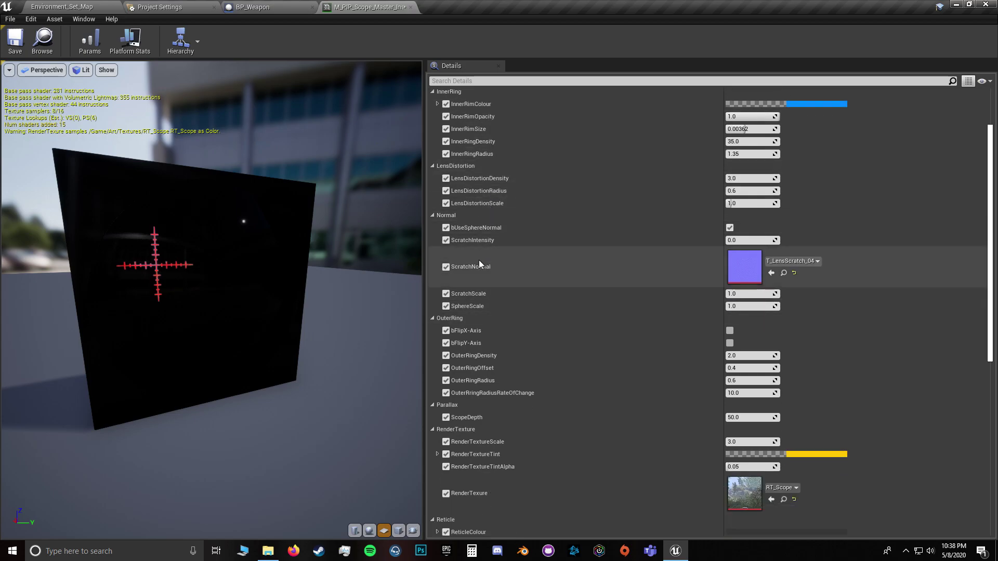
{"action": "scroll", "coordinate": [452, 194], "scroll_direction": "up", "scroll_amount": 2}
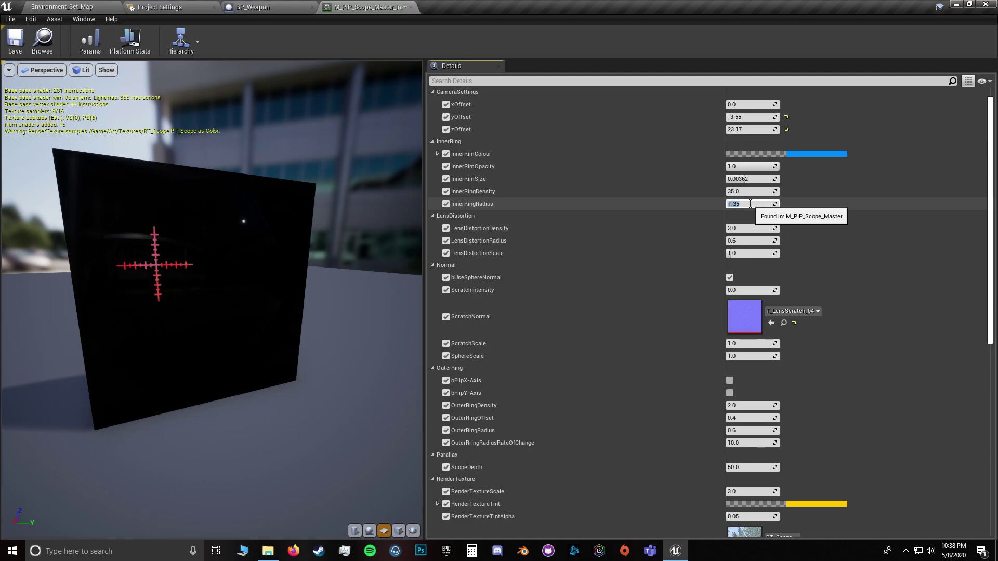
Step: Examine the aimed scope's lens in the running level, both in the viewport and in full screen, and stop the play session
{"action": "left_click", "coordinate": [72, 6]}
{"action": "right_click", "coordinate": [250, 172]}
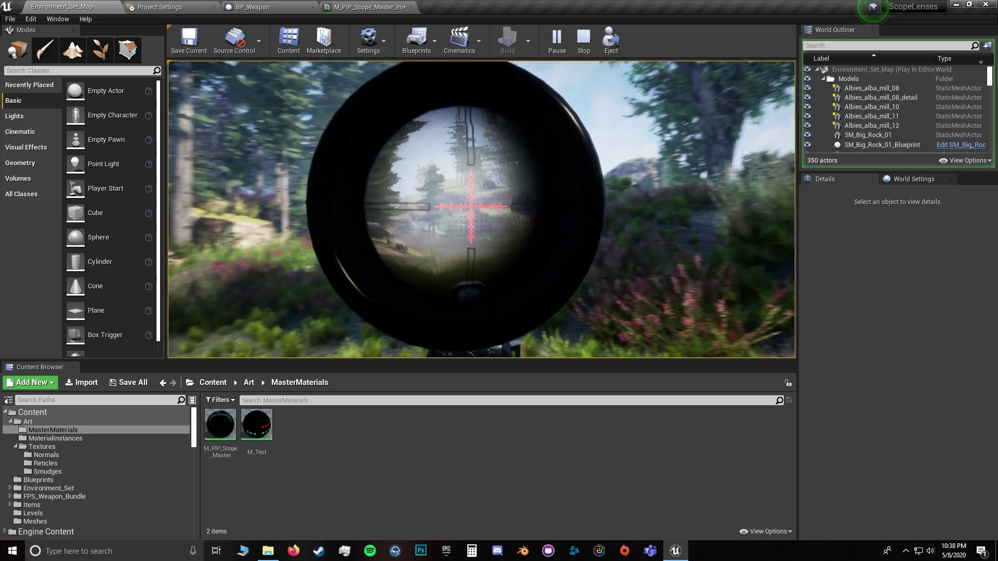
{"action": "key", "text": "shift+F1"}
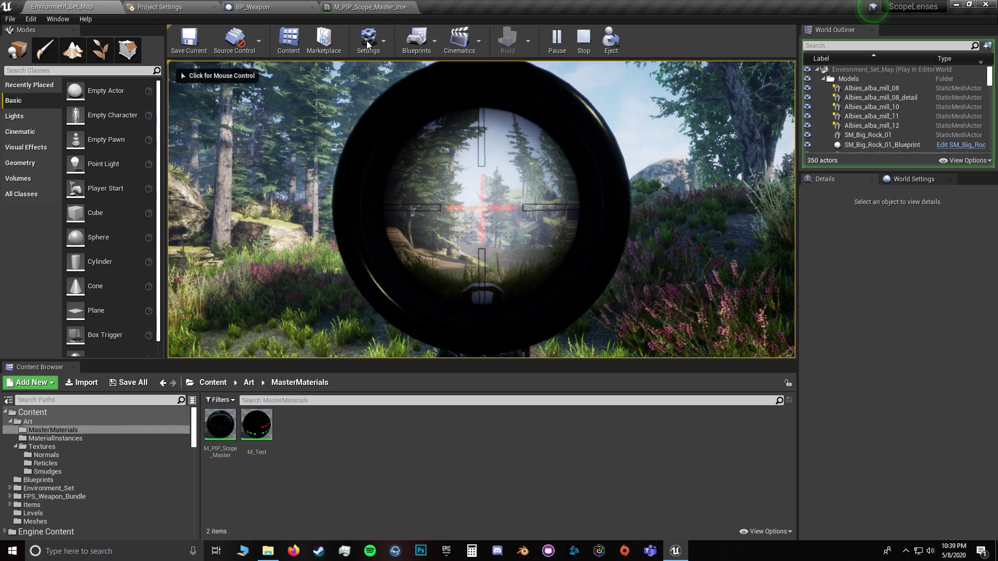
{"action": "left_click", "coordinate": [549, 240]}
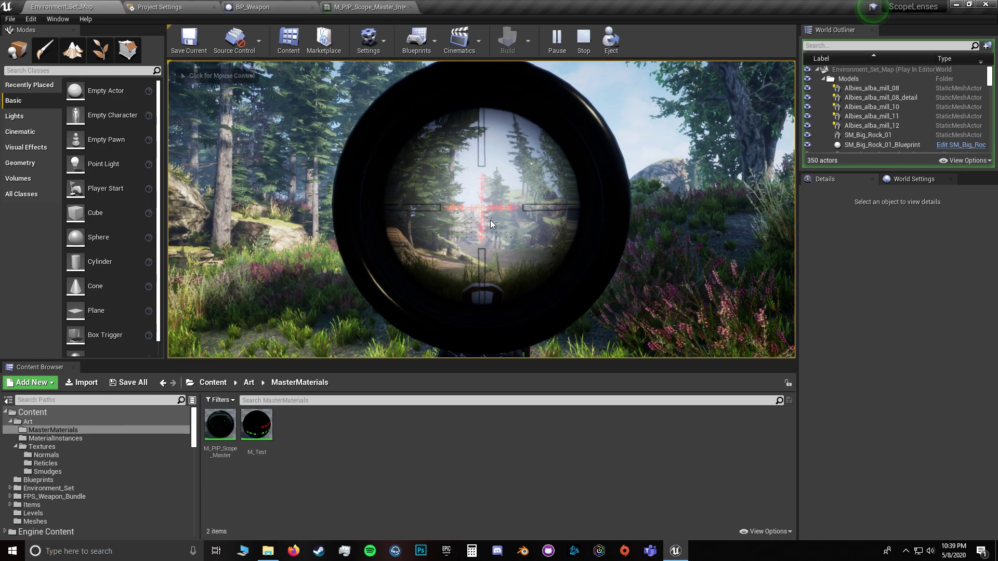
{"action": "key", "text": "F11"}
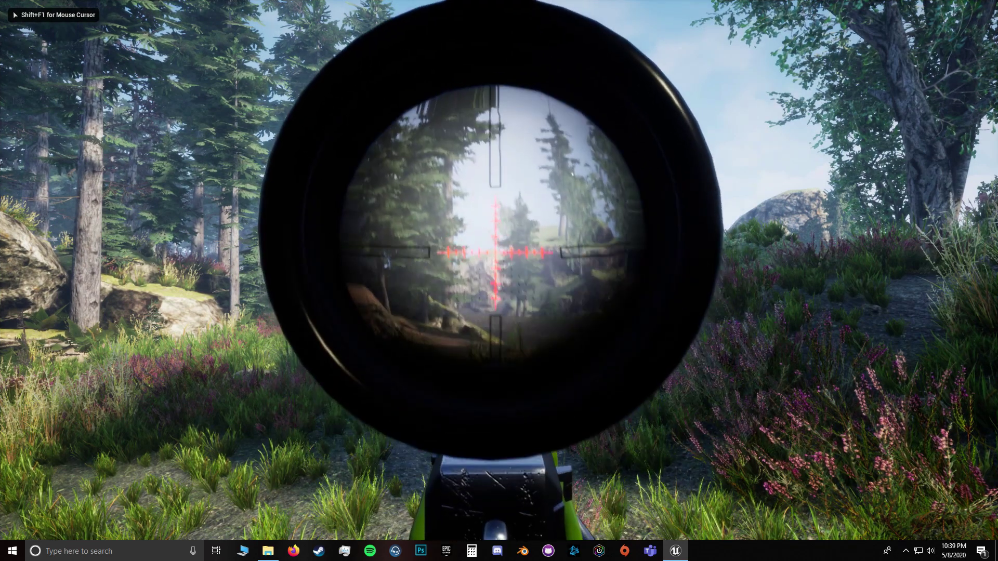
{"action": "key", "text": "F11"}
{"action": "key", "text": "shift+F1"}
{"action": "key", "text": "Escape"}
Step: Move LensMesh deeper into the scope tube in BP_Weapon, behind the scope mesh's own lens, and select ScopeMesh
{"action": "left_click", "coordinate": [252, 7]}
{"action": "right_click_drag", "start_coordinate": [545, 220], "coordinate": [460, 271]}
{"action": "left_click", "coordinate": [460, 271]}
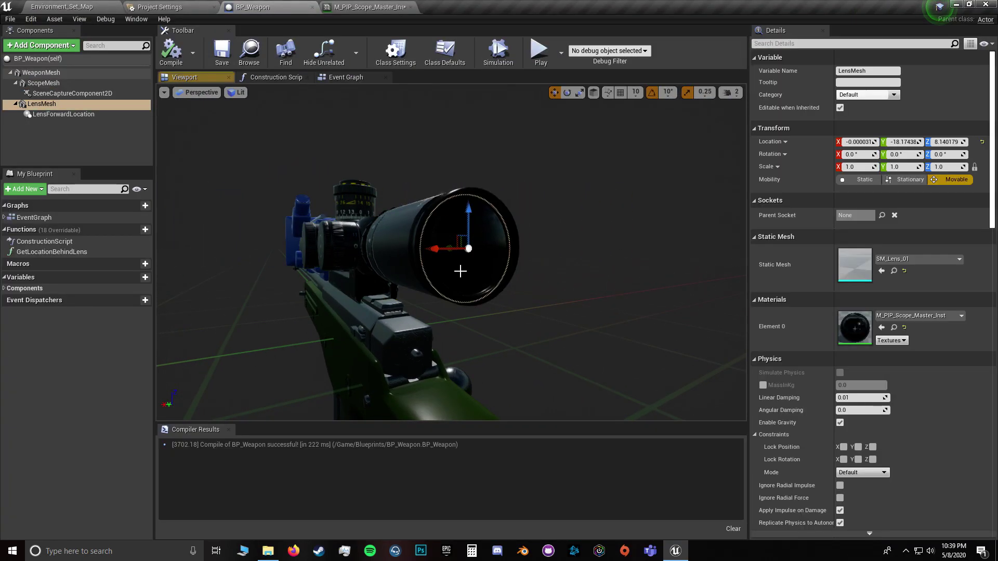
{"action": "left_click", "coordinate": [479, 236]}
{"action": "right_click_drag", "start_coordinate": [479, 236], "coordinate": [448, 210]}
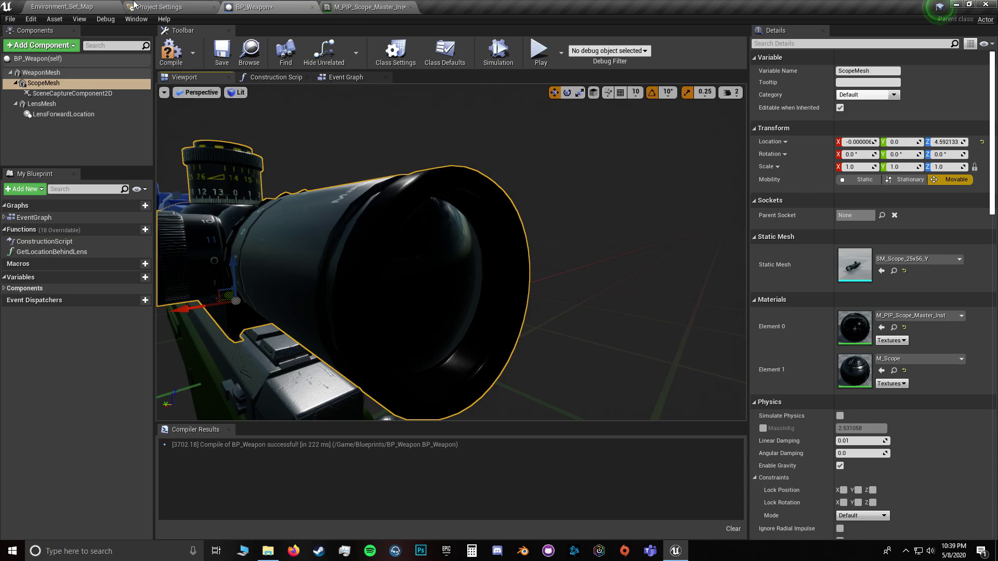
Step: Play Environment_Set_Map and aim through the scope in full screen to check the lens, ending the session and leaving full screen
{"action": "left_click", "coordinate": [77, 6]}
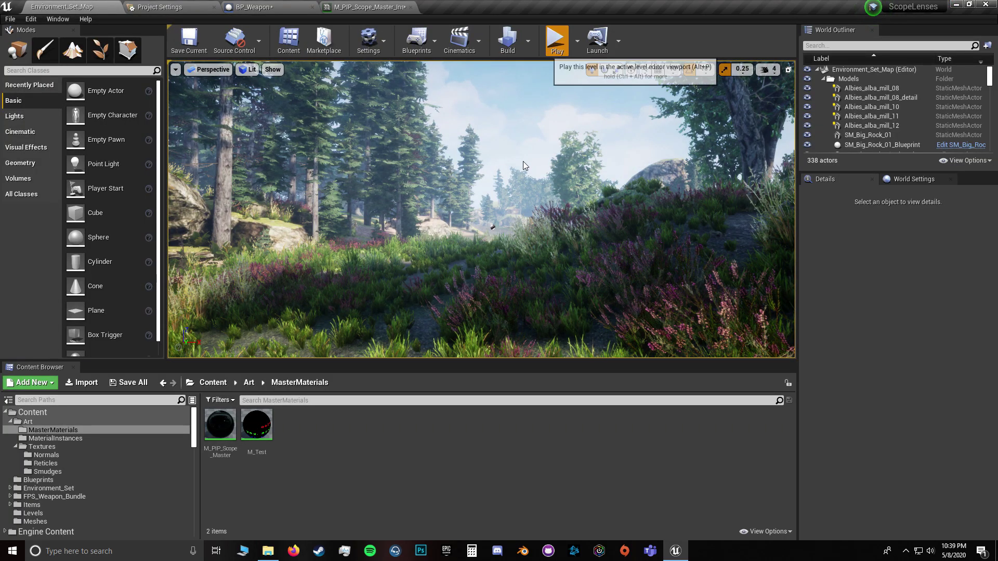
{"action": "left_click", "coordinate": [550, 39]}
{"action": "right_click_drag", "start_coordinate": [481, 208], "coordinate": [481, 208]}
{"action": "key", "text": "F11"}
{"action": "key", "text": "Escape"}
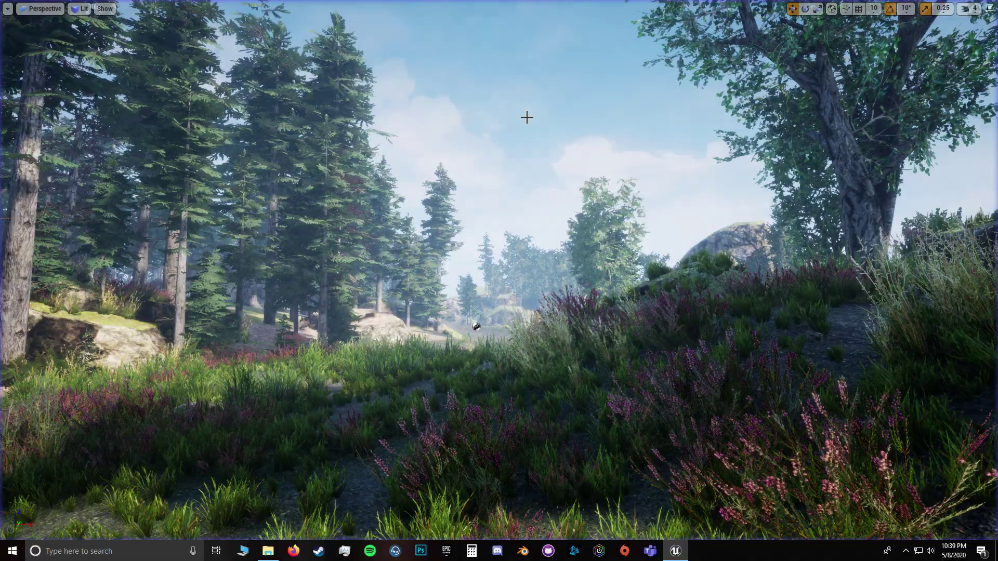
{"action": "key", "text": "F11"}
Step: Move LensMesh in BP_Weapon along the scope tube toward its rear rim, to a Y location of about -17.9
{"action": "left_click", "coordinate": [266, 8]}
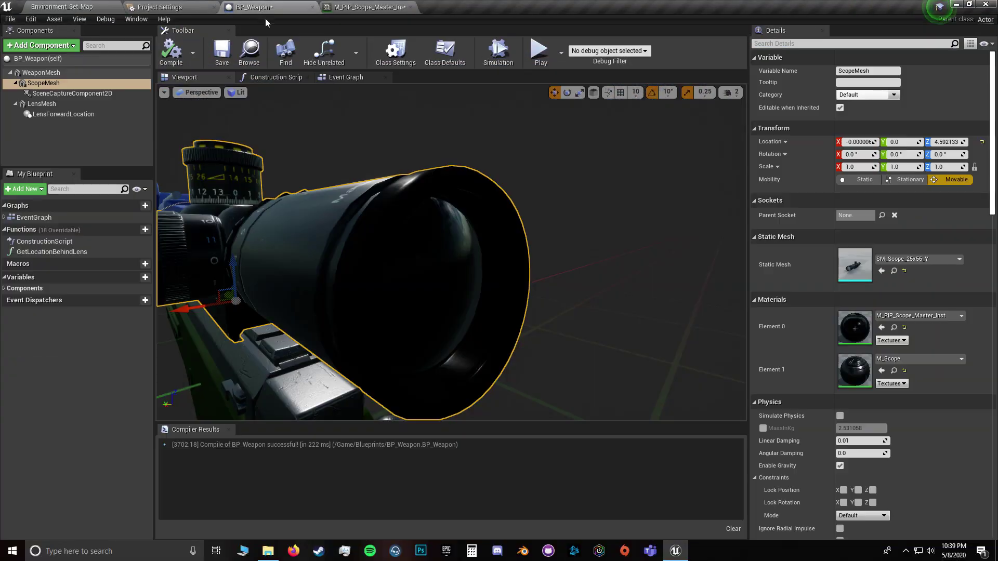
{"action": "left_click", "coordinate": [56, 104]}
{"action": "left_click_drag", "start_coordinate": [363, 270], "coordinate": [376, 276]}
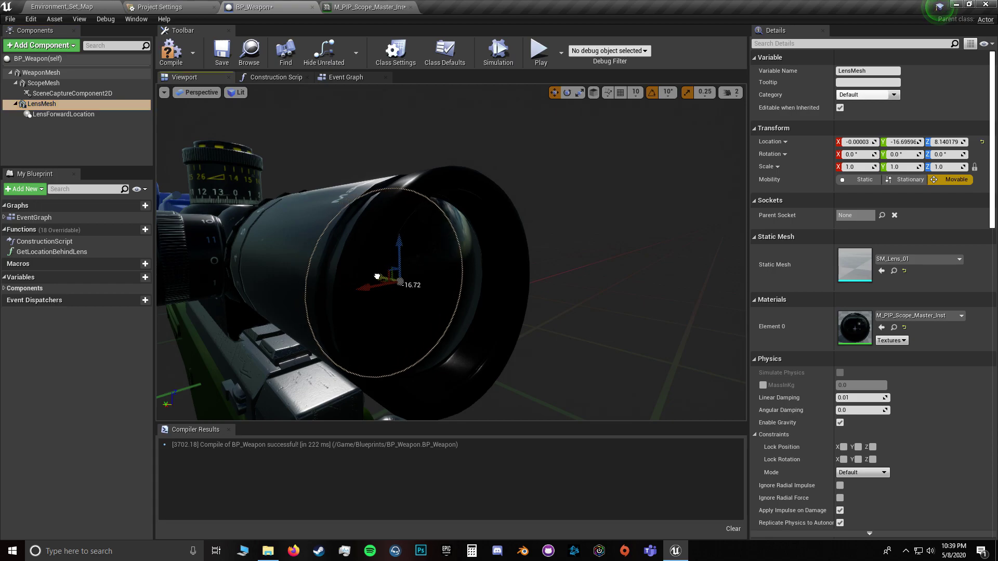
{"action": "mouse_move", "coordinate": [502, 256]}
{"action": "right_mouse_down"}
{"action": "mouse_move", "coordinate": [416, 256]}
{"action": "mouse_move", "coordinate": [507, 255]}
{"action": "right_mouse_up"}
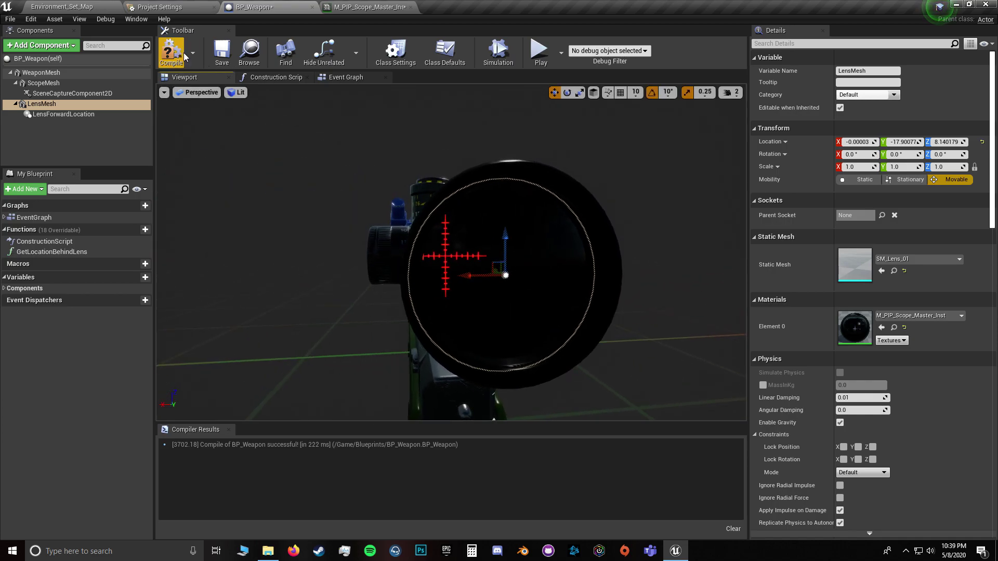